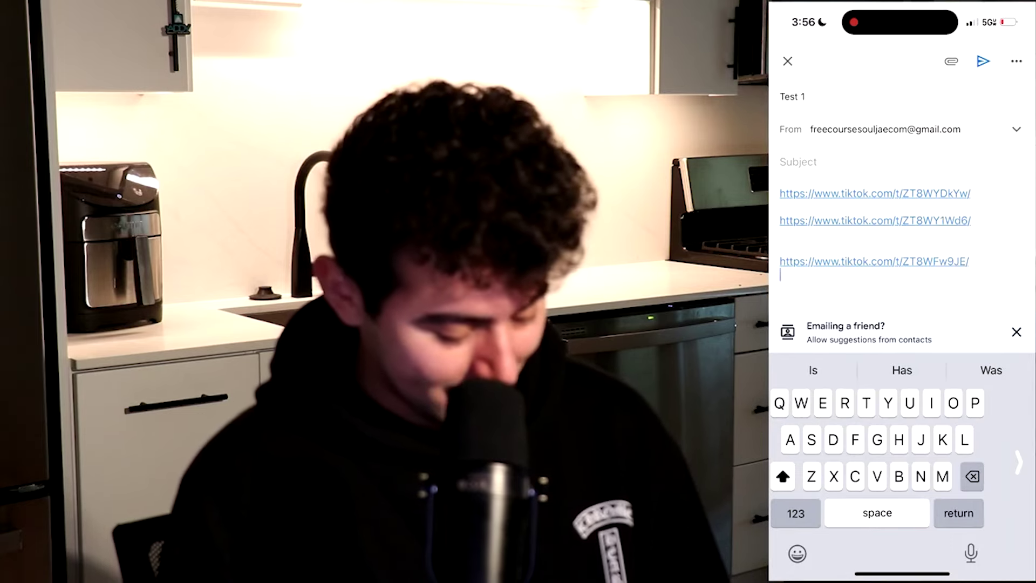
# Copy the link of the "My ex got me this self cleaning hairbrush" TikTok, add it to the email draft below the other links, and send it.
pyautogui.press('Return')
pyautogui.press('Return')
pyautogui.moveTo(902, 574); pyautogui.dragTo(1015, 513)
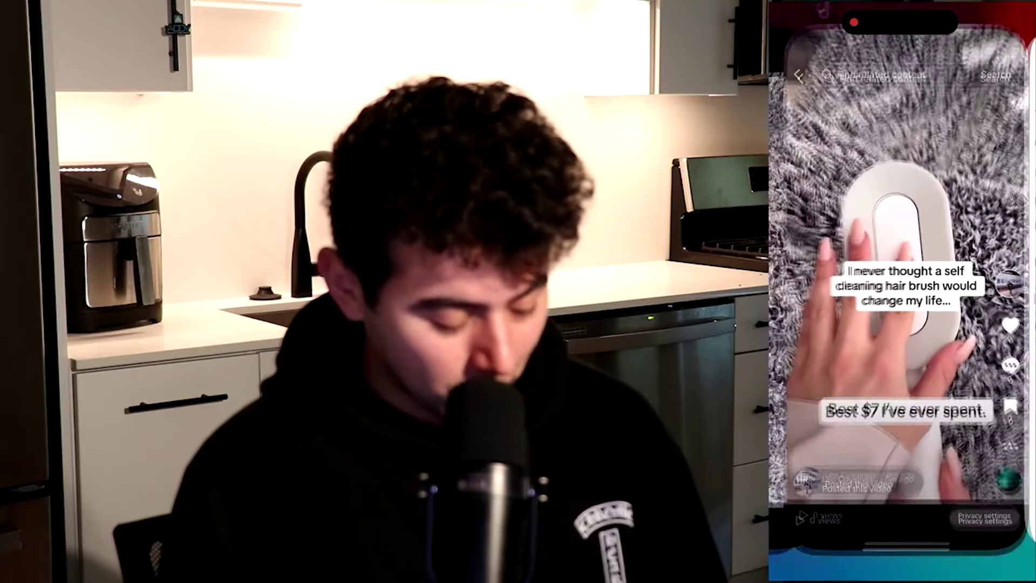
pyautogui.click(784, 58)
pyautogui.click(903, 348)
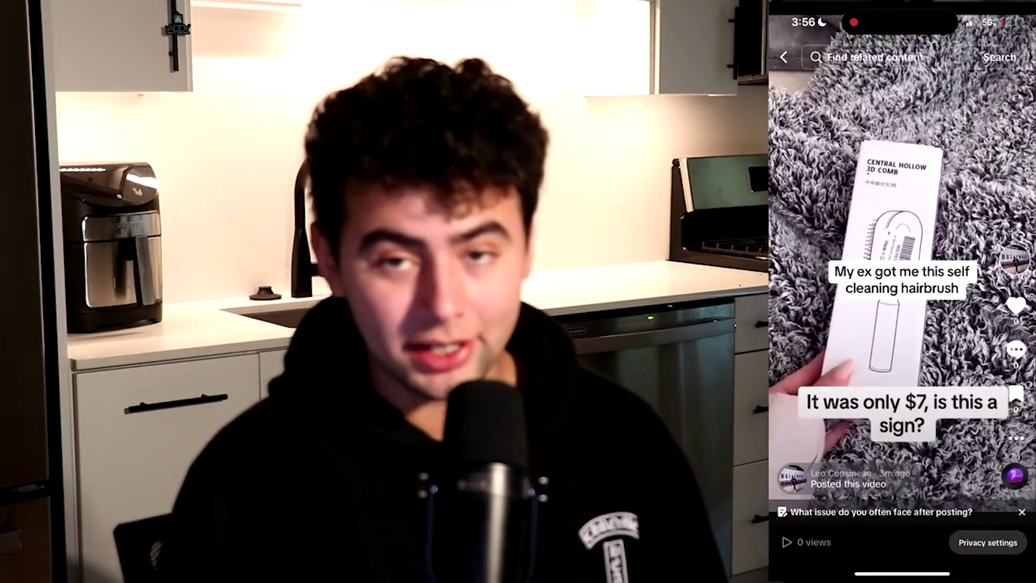
pyautogui.click(1016, 438)
pyautogui.hscroll(5, 902, 449)
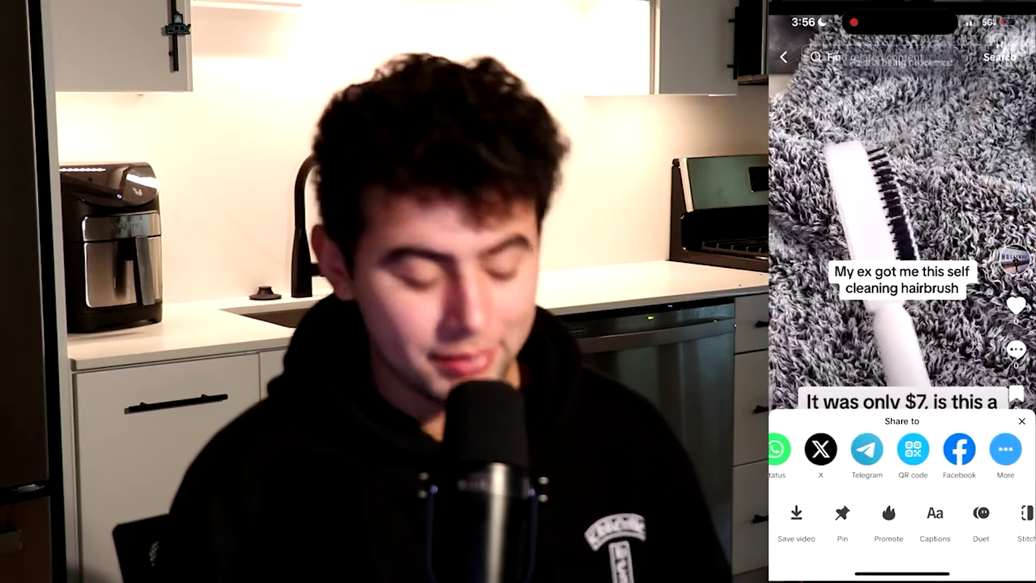
pyautogui.moveTo(902, 573); pyautogui.dragTo(902, 432)
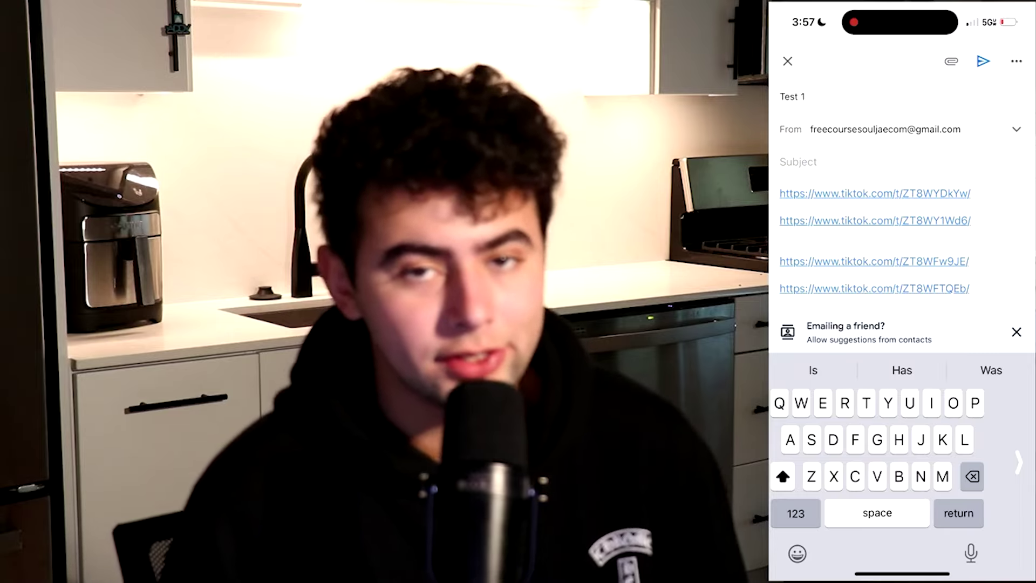
pyautogui.click(983, 61)
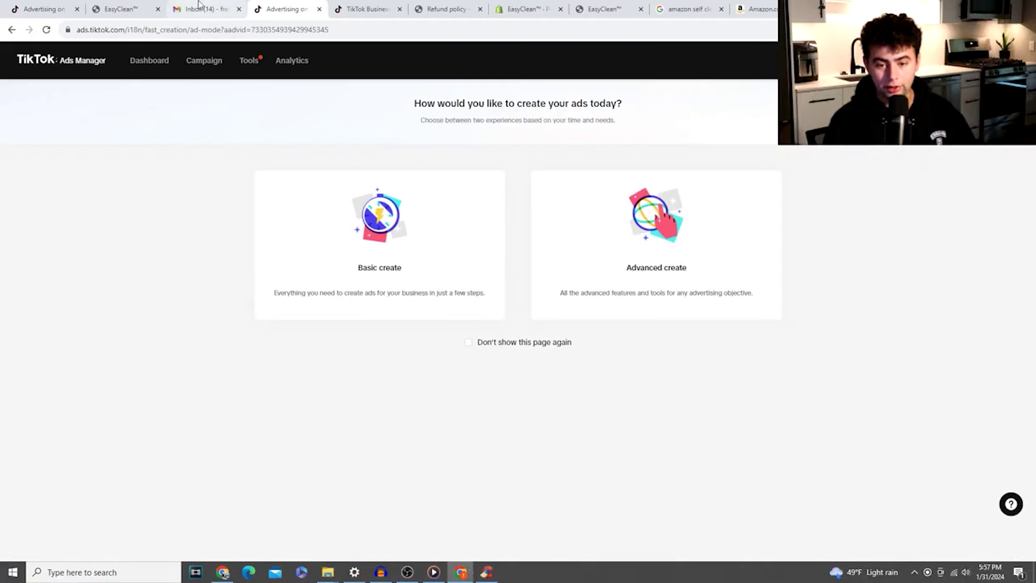
# Open the newly received no-subject email with the TikTok links in Gmail and move its browser tab to the front.
pyautogui.click(213, 9)
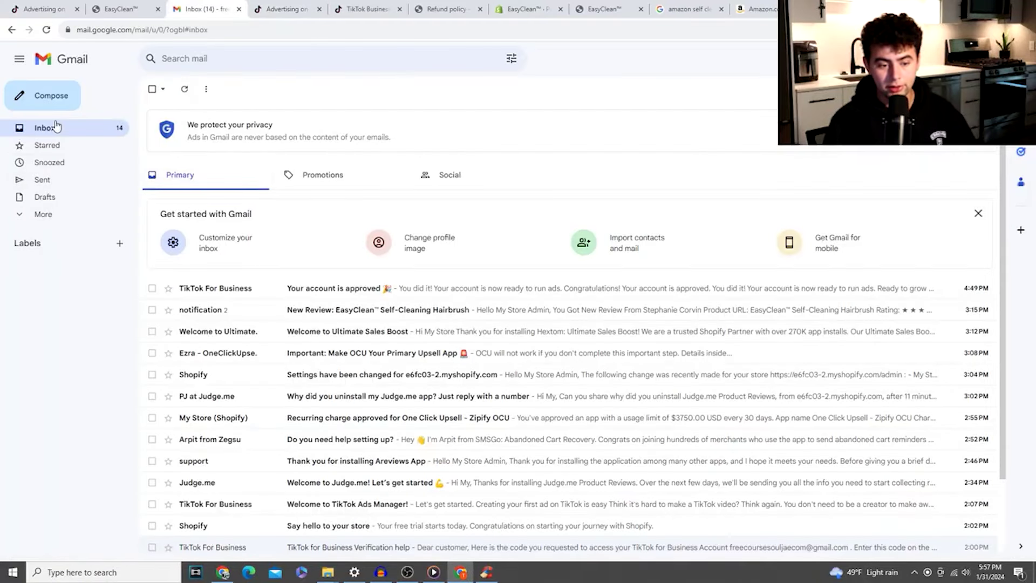
pyautogui.click(360, 294)
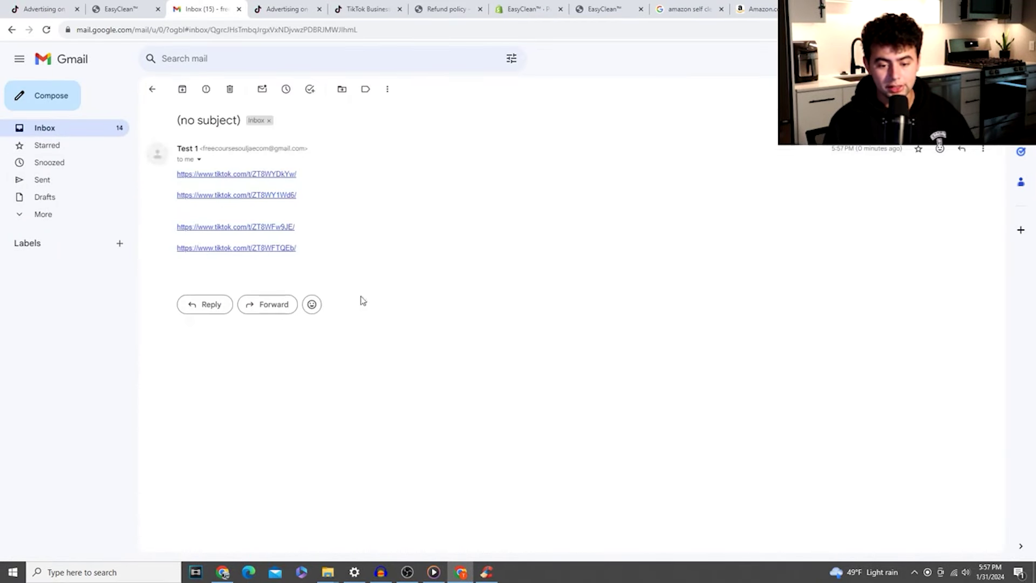
pyautogui.moveTo(219, 9); pyautogui.dragTo(37, 3)
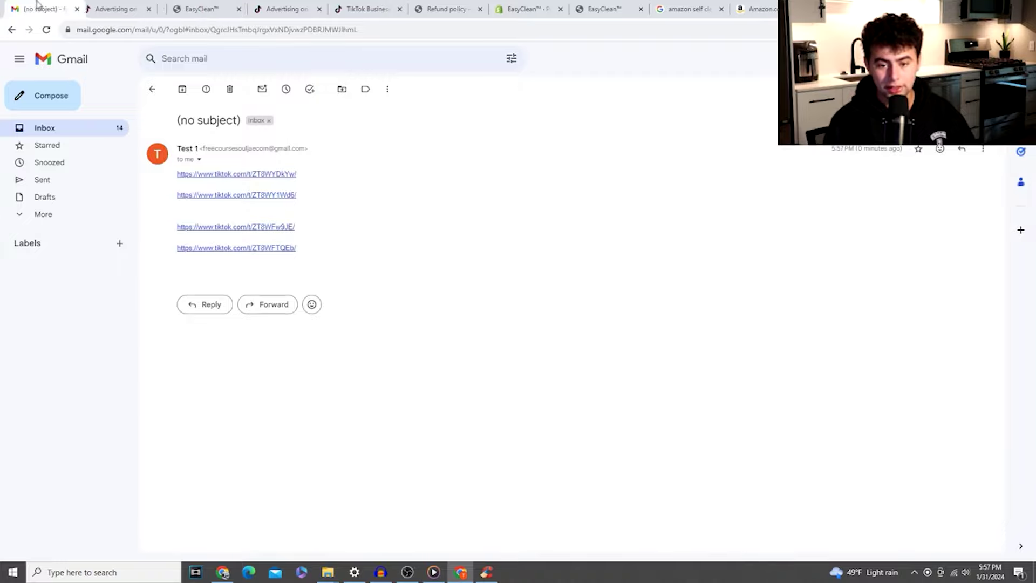
# Search for snaptik in a new browser tab and open the SnapTik TikTok downloader site.
pyautogui.hotkey('ctrl', 't')
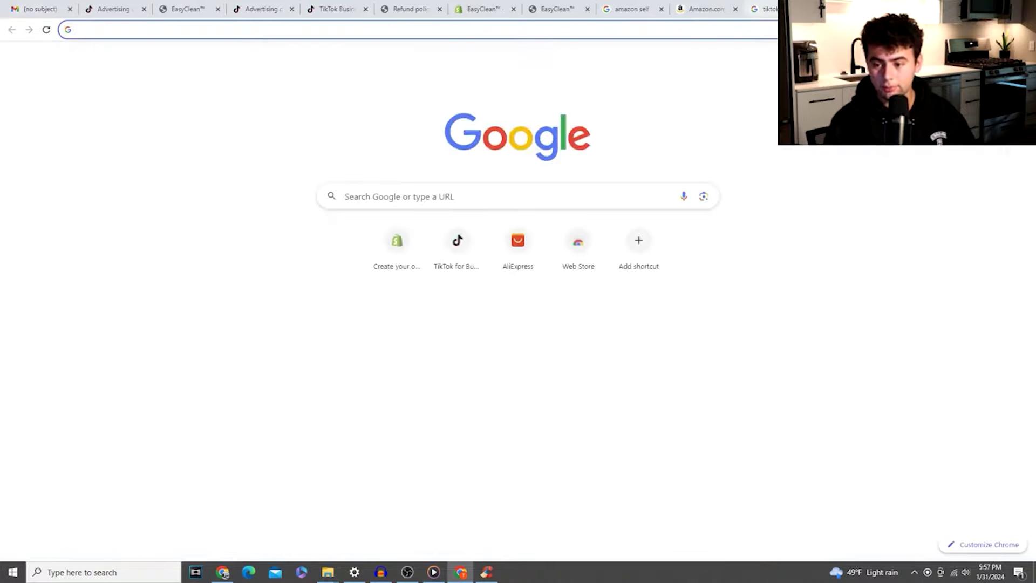
pyautogui.click(407, 572)
pyautogui.click(407, 573)
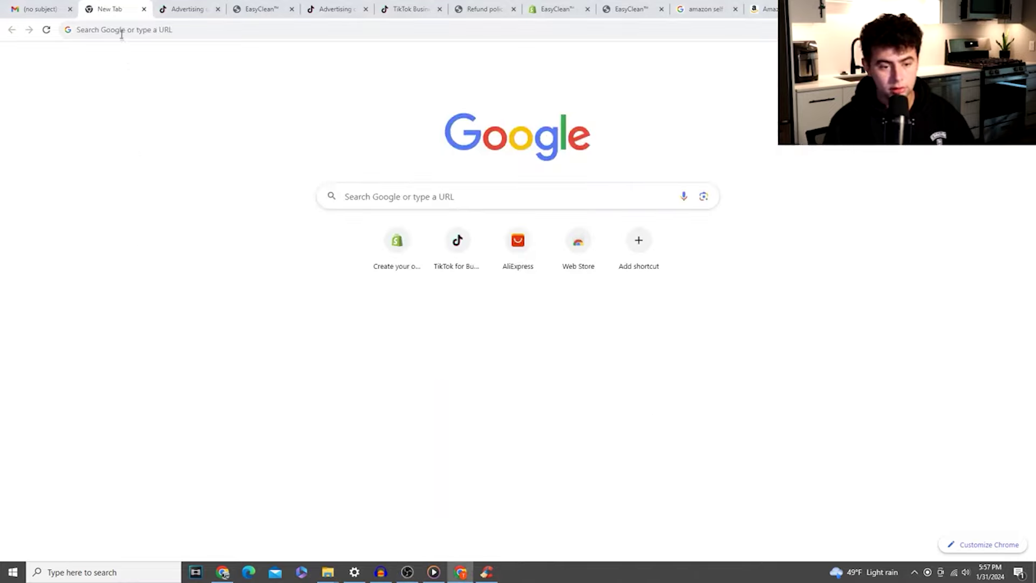
pyautogui.click(122, 32)
pyautogui.write('snaptik')
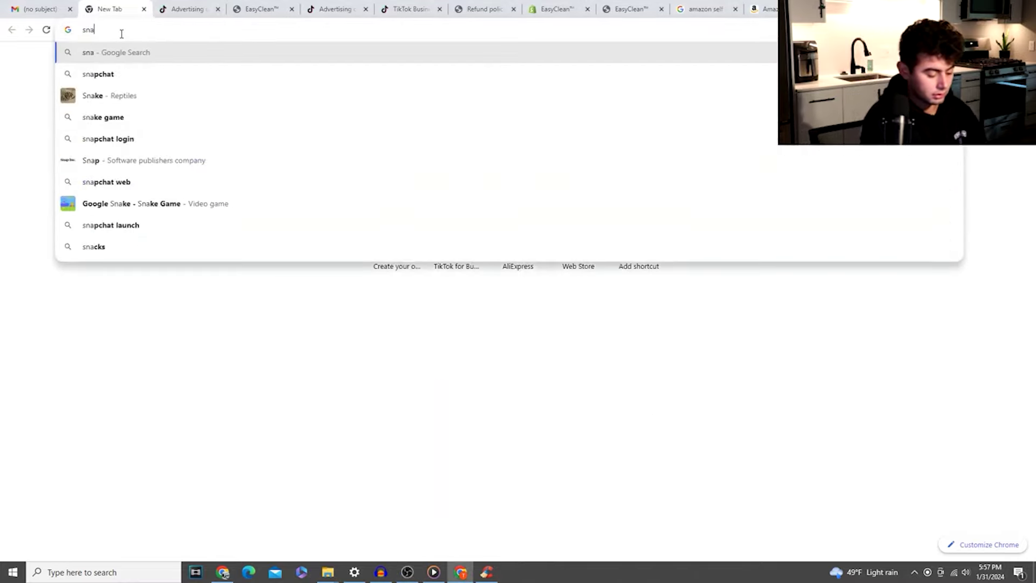
pyautogui.press('Return')
pyautogui.click(185, 178)
# Copy the first TikTok link, ending in ZT8WYDkYw, from the email and submit it to SnapTik for download.
pyautogui.hotkey('ctrl', '1')
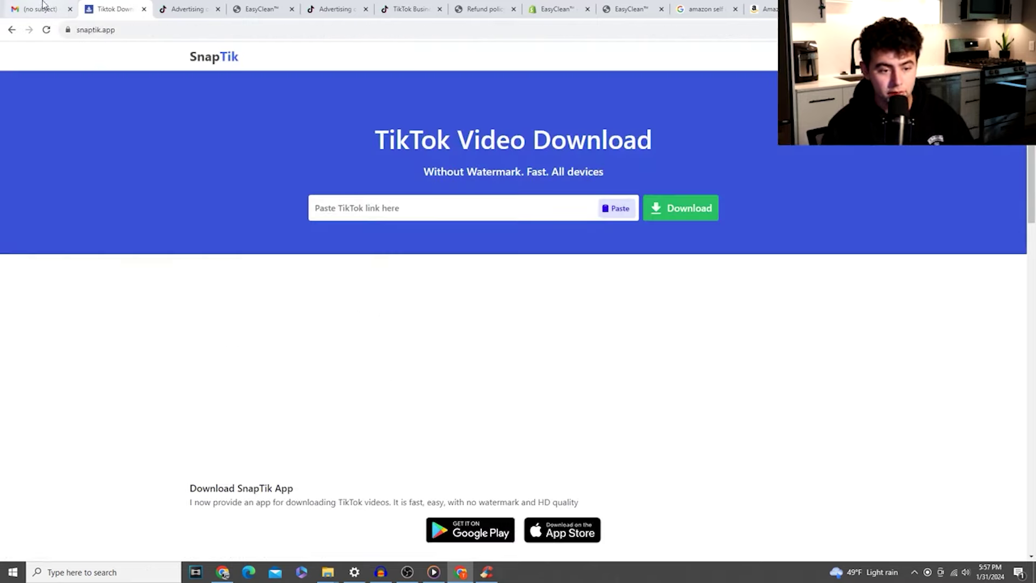
pyautogui.moveTo(295, 174); pyautogui.dragTo(178, 183)
pyautogui.rightClick(180, 176)
pyautogui.click(247, 257)
pyautogui.hotkey('ctrl', '2')
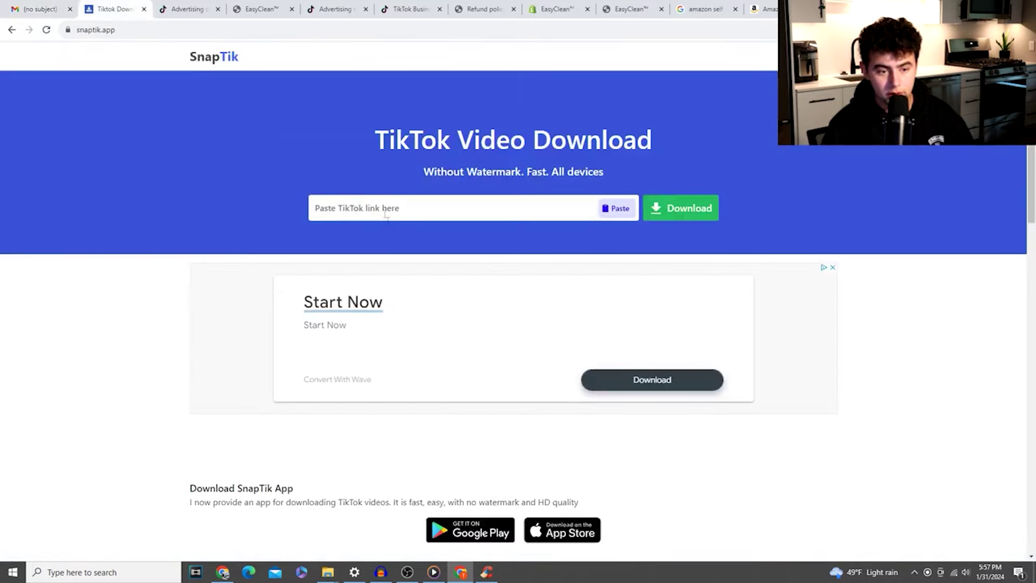
pyautogui.hotkey('ctrl', 'v')
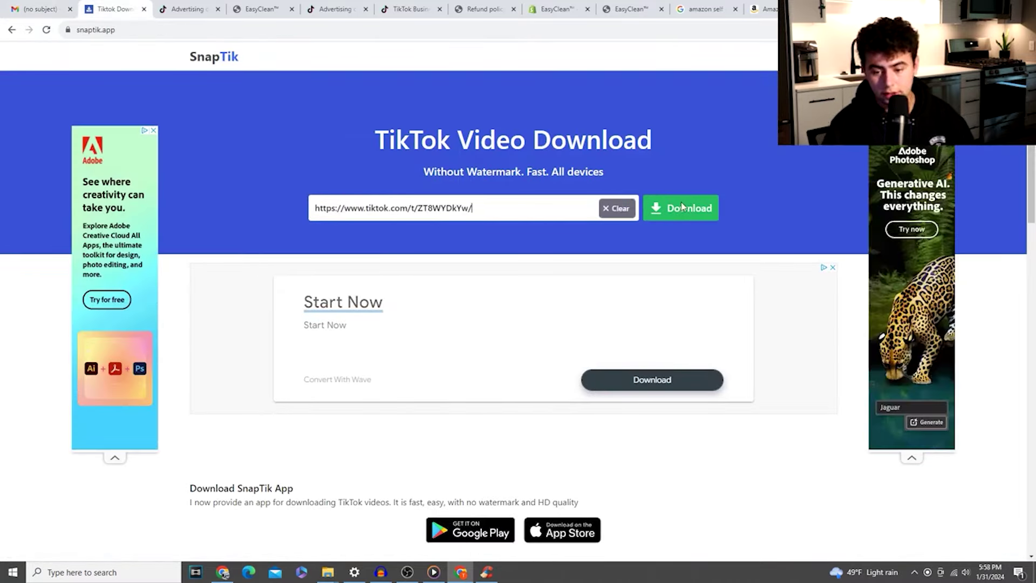
pyautogui.click(682, 207)
# Duplicate the SnapTik page three times so there is one tab for each of the four videos.
pyautogui.rightClick(128, 9)
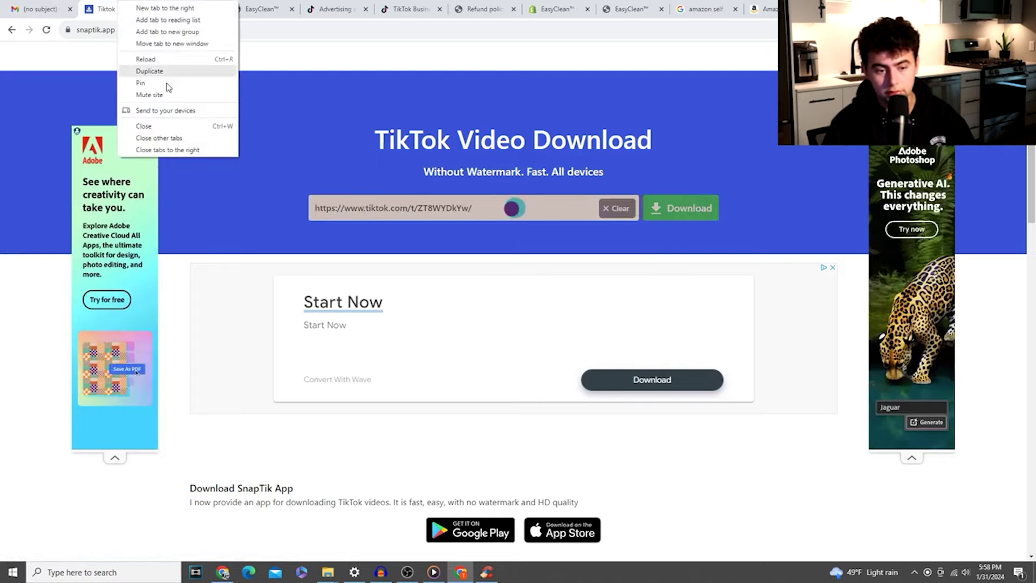
pyautogui.click(157, 71)
pyautogui.rightClick(124, 9)
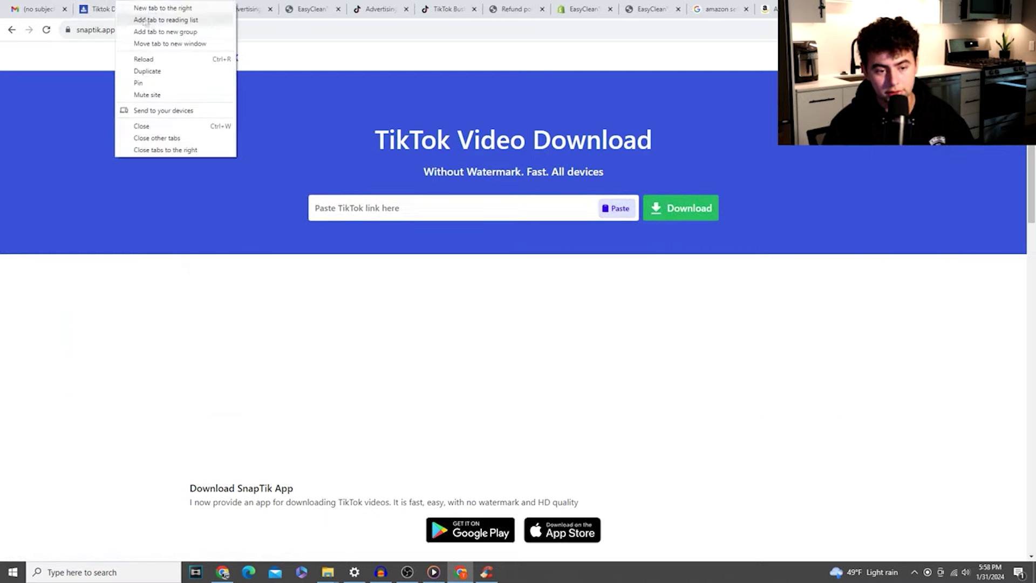
pyautogui.rightClick(173, 10)
pyautogui.click(202, 70)
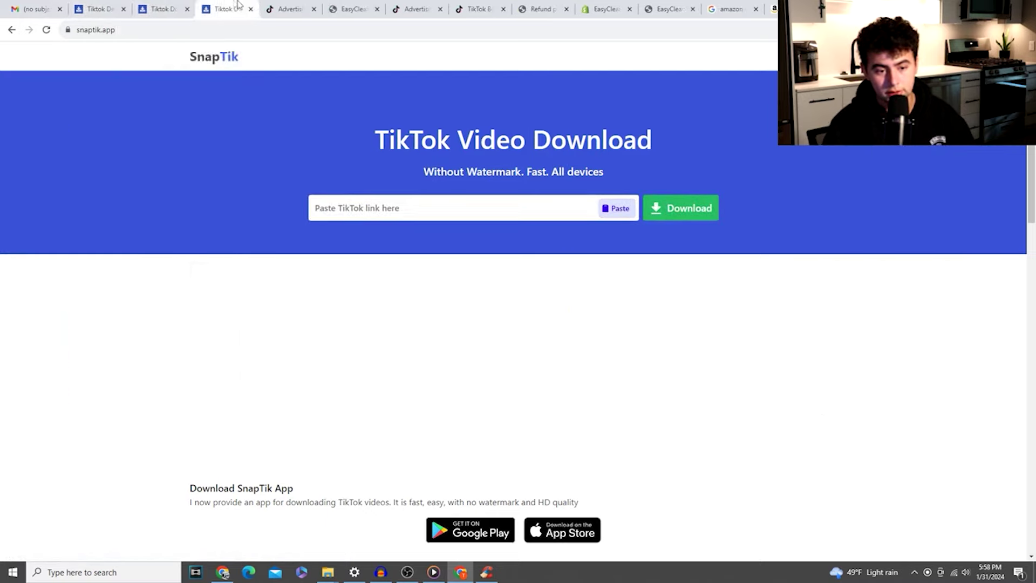
pyautogui.rightClick(238, 4)
pyautogui.click(286, 71)
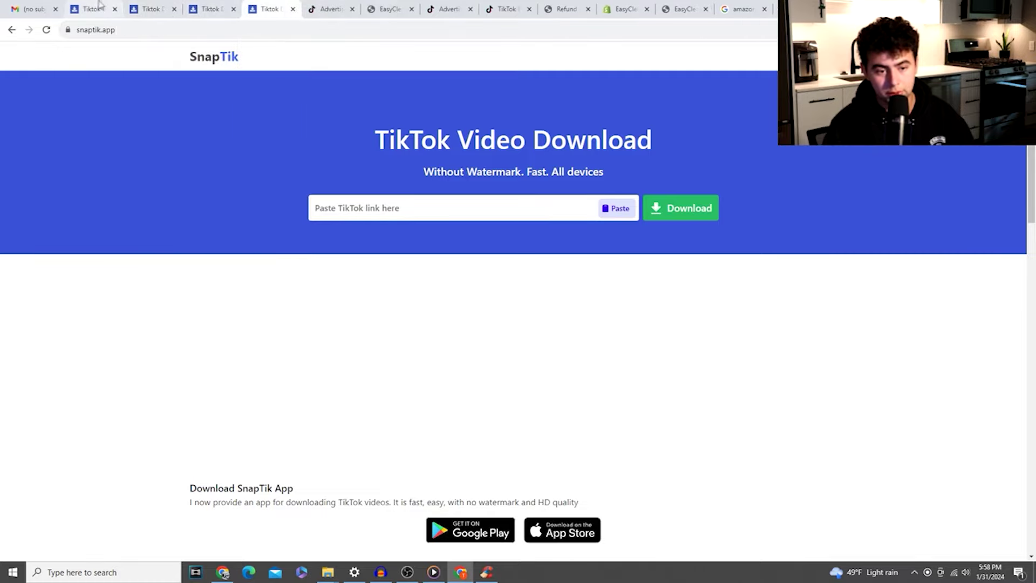
# Try to download the first video in HD from its SnapTik result page.
pyautogui.click(99, 4)
pyautogui.click(599, 181)
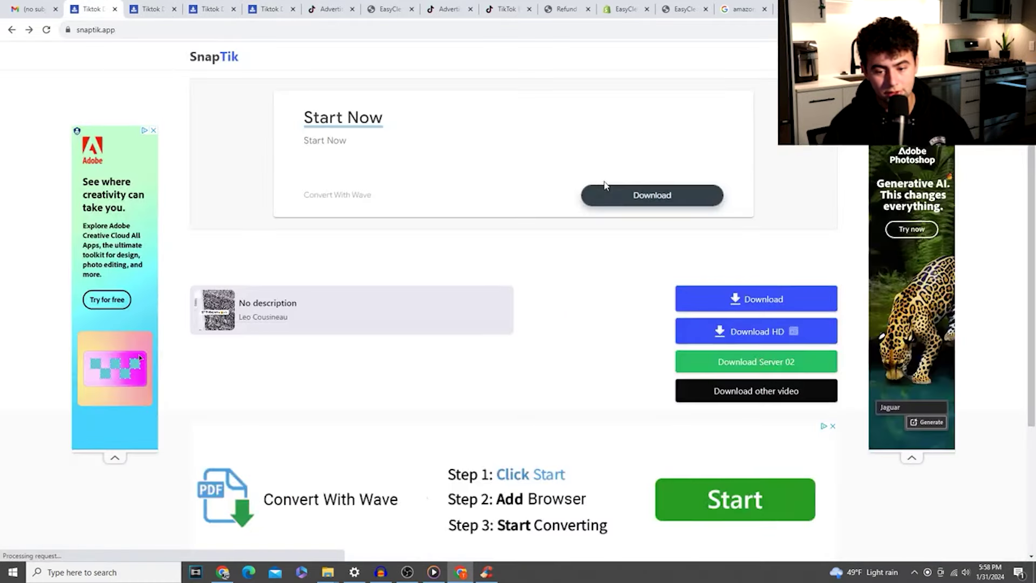
pyautogui.click(756, 332)
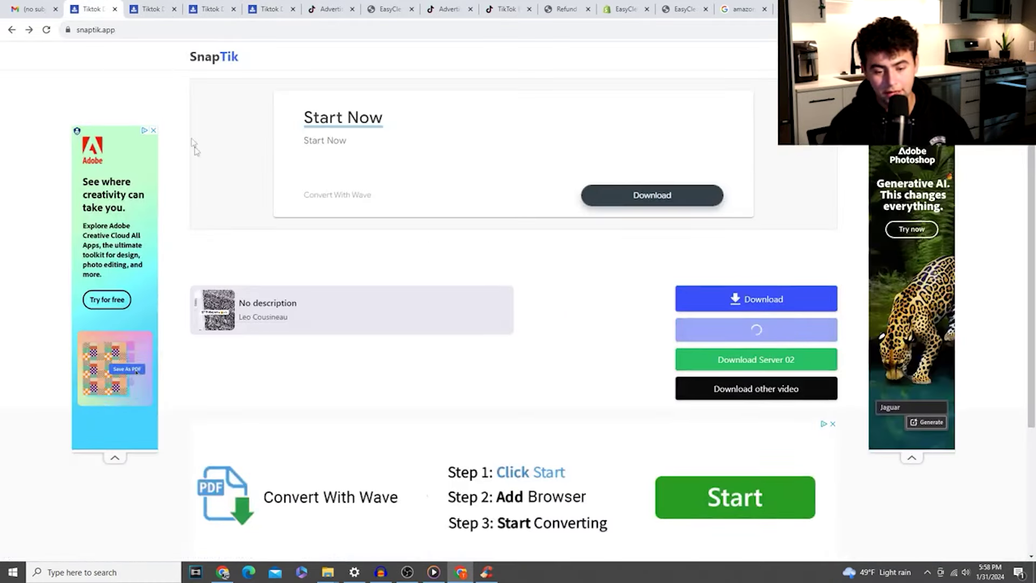
# Copy the second TikTok link, ending in ZT8WY1Wd6, from the email and submit it in the second SnapTik tab.
pyautogui.click(33, 9)
pyautogui.moveTo(297, 195); pyautogui.dragTo(178, 196)
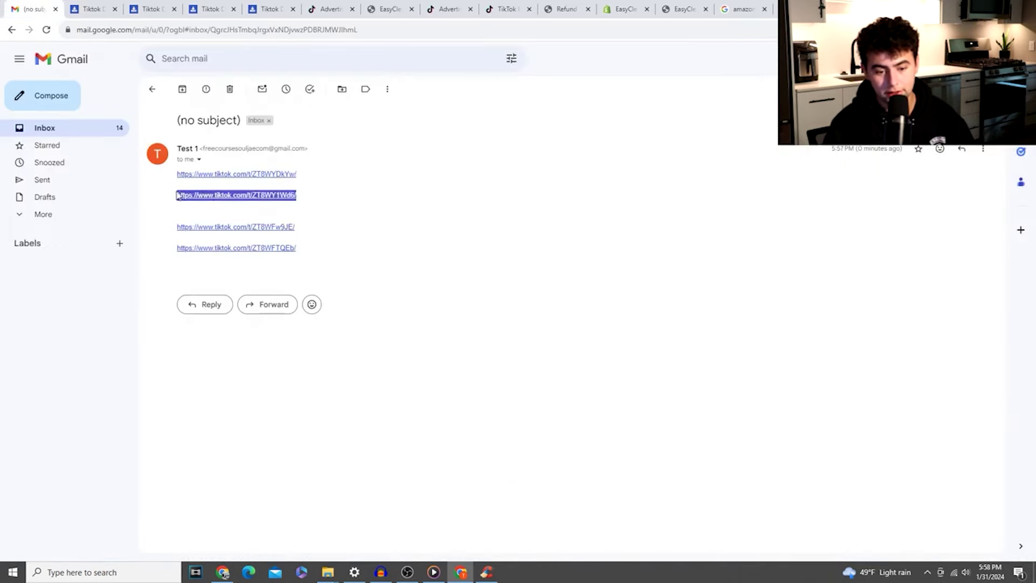
pyautogui.rightClick(190, 200)
pyautogui.click(244, 280)
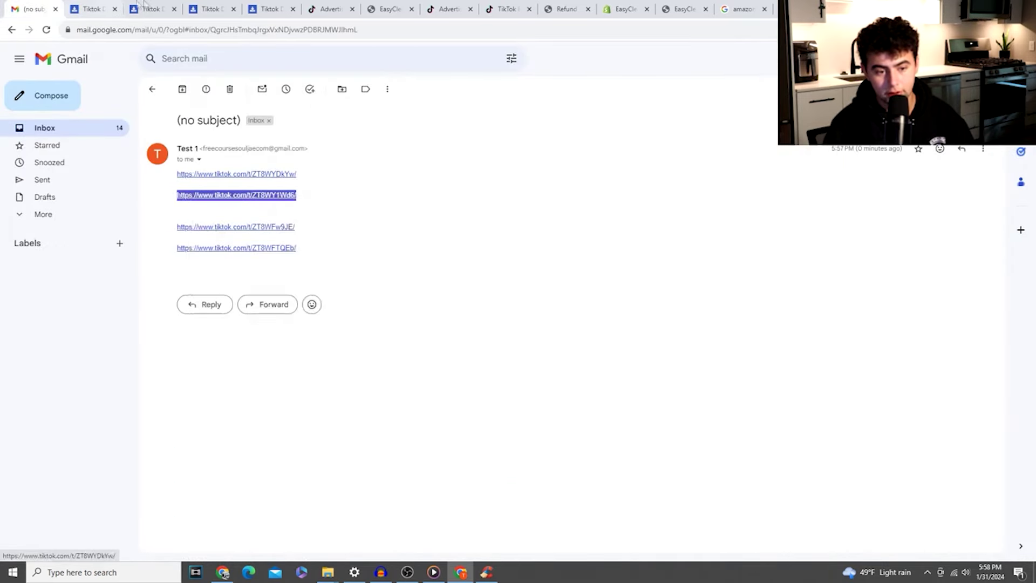
pyautogui.click(151, 8)
pyautogui.click(484, 202)
pyautogui.hotkey('ctrl', 'v')
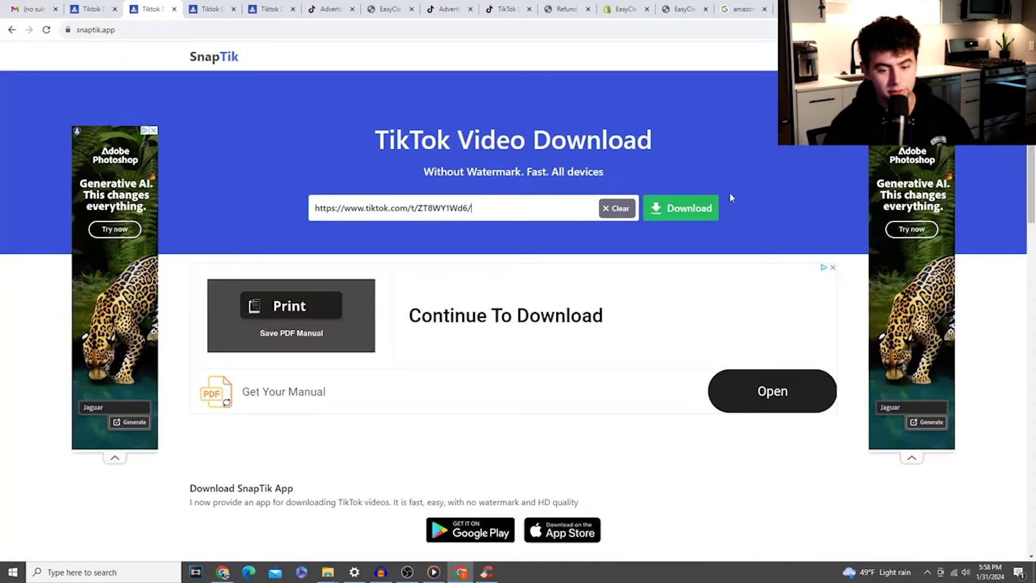
pyautogui.click(699, 212)
# Copy the third TikTok link, ending in ZT8WFw9JE, from the email and submit it in the third SnapTik tab.
pyautogui.click(30, 6)
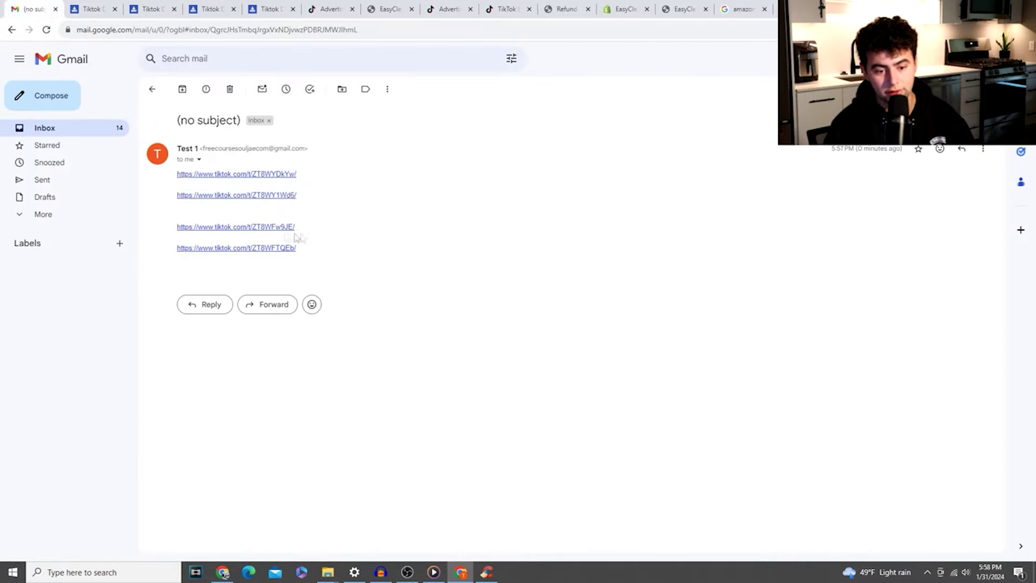
pyautogui.moveTo(296, 227); pyautogui.dragTo(178, 227)
pyautogui.rightClick(186, 229)
pyautogui.click(235, 314)
pyautogui.click(216, 8)
pyautogui.click(496, 215)
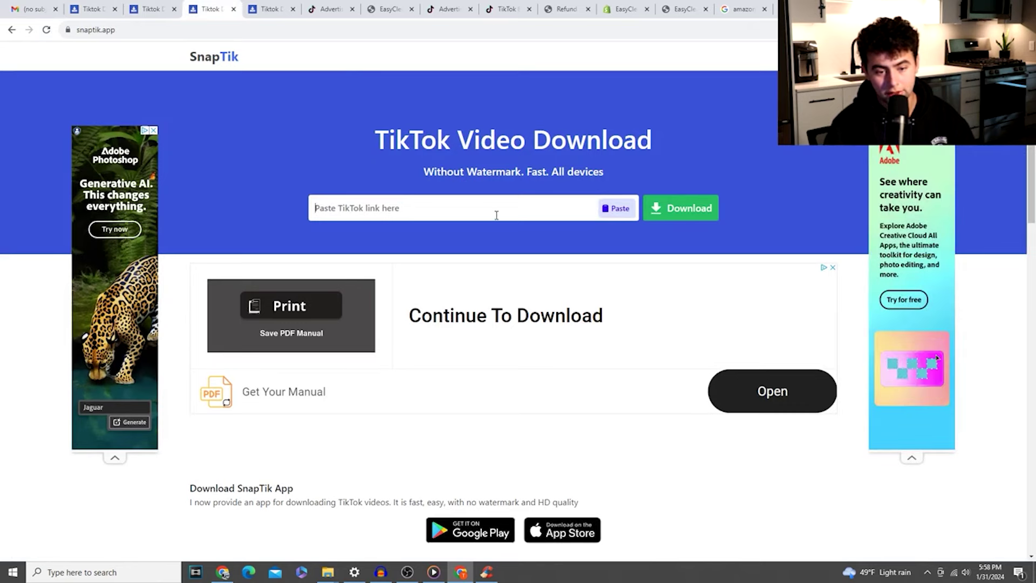
pyautogui.hotkey('ctrl', 'v')
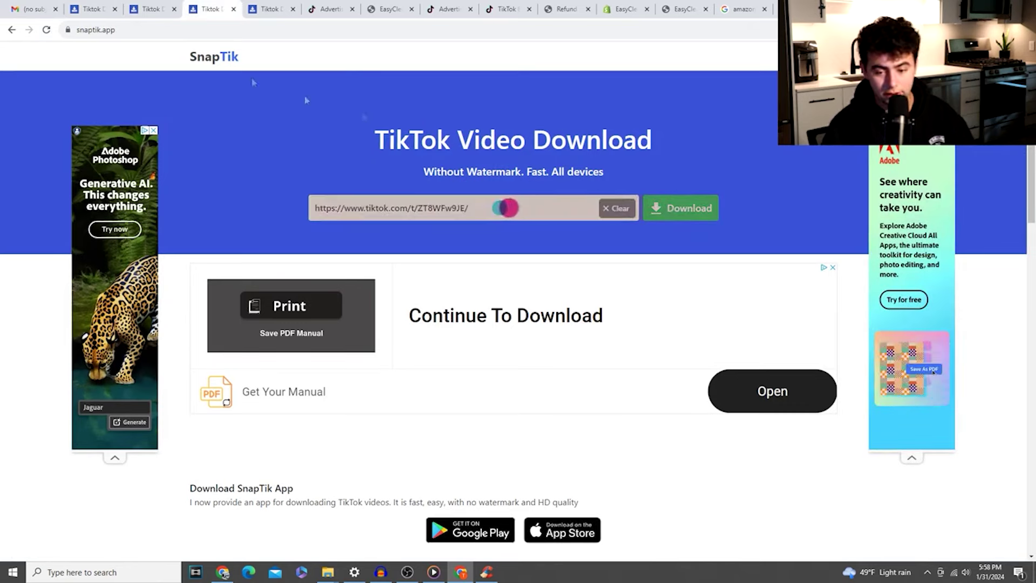
# Copy the fourth TikTok link, ending in ZT8WFTQEb, from the email and submit it in the fourth SnapTik tab.
pyautogui.click(46, 7)
pyautogui.moveTo(298, 248); pyautogui.dragTo(177, 248)
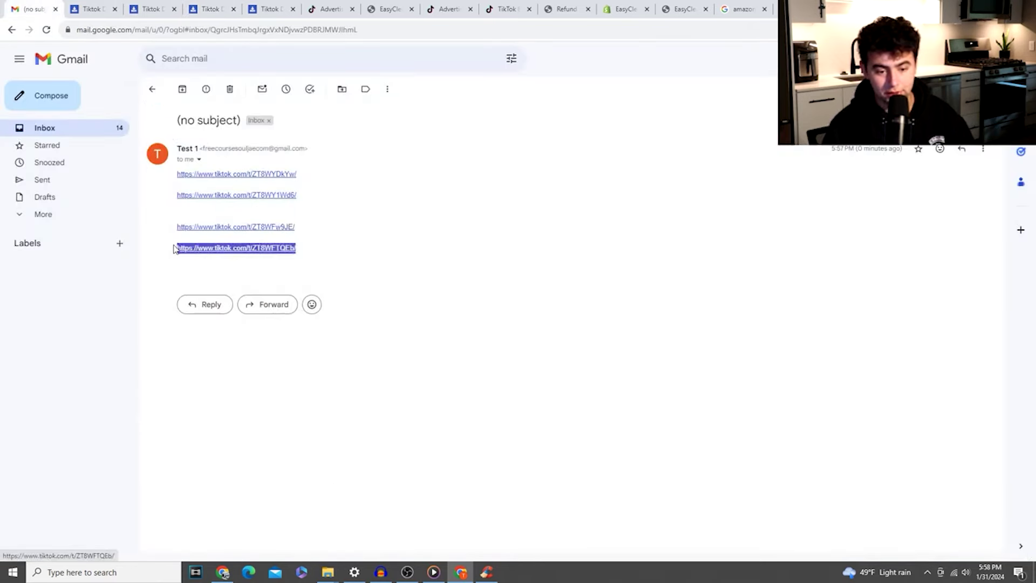
pyautogui.rightClick(188, 247)
pyautogui.click(224, 331)
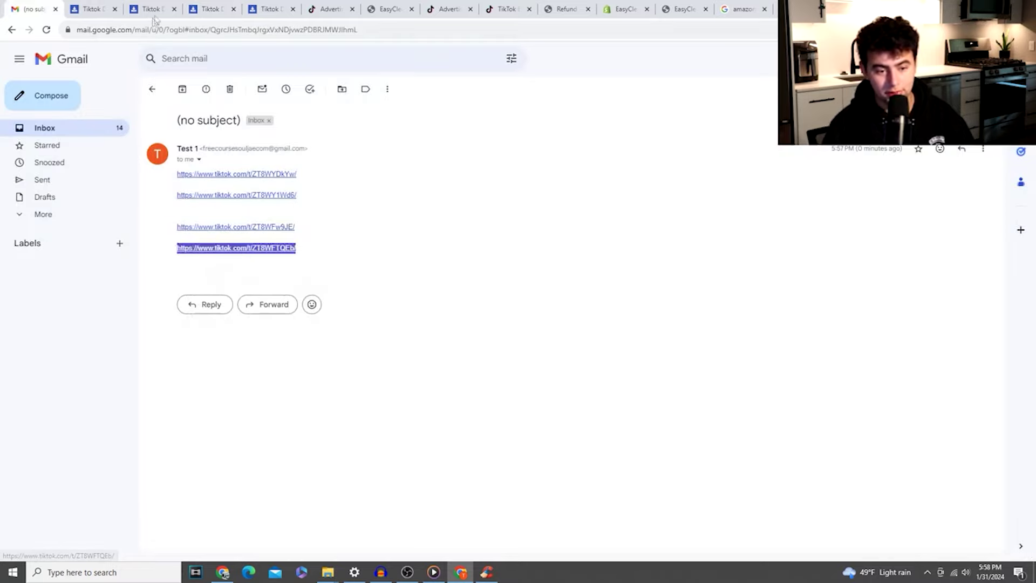
pyautogui.click(267, 9)
pyautogui.click(430, 208)
pyautogui.hotkey('ctrl', 'v')
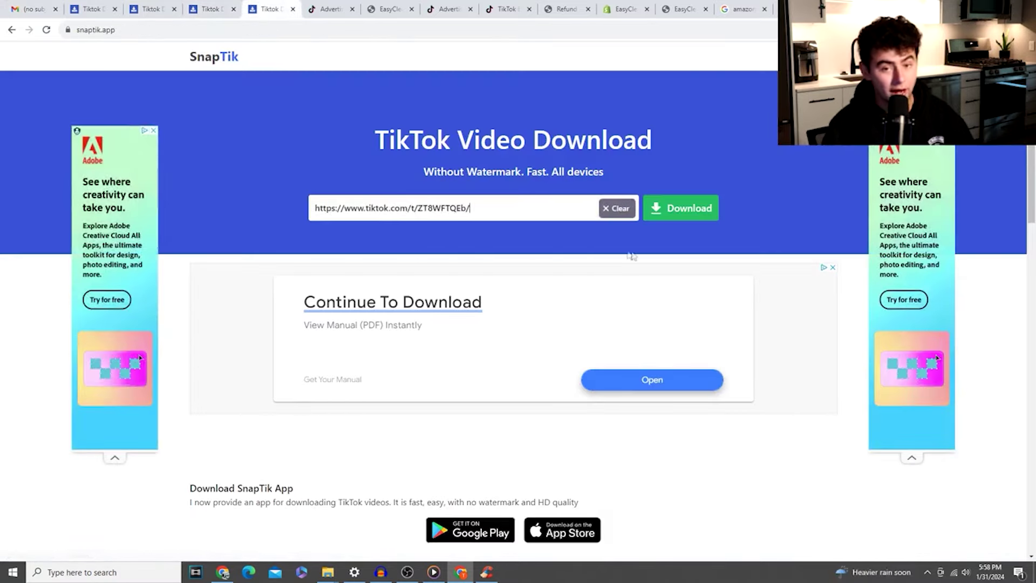
pyautogui.click(681, 208)
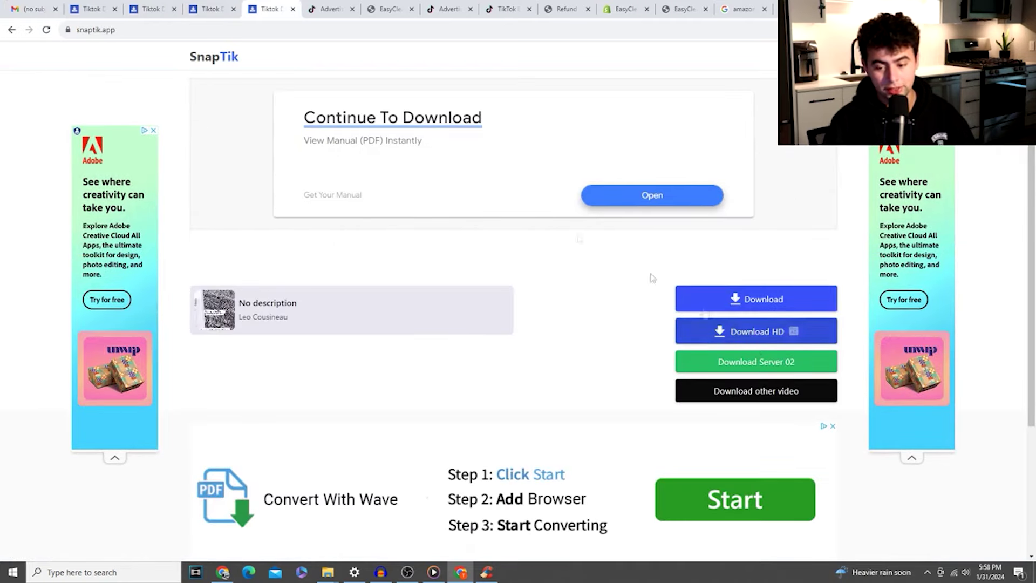
# Close the video ad in the first SnapTik tab and download the first and second videos with the standard, non-HD option.
pyautogui.click(120, 6)
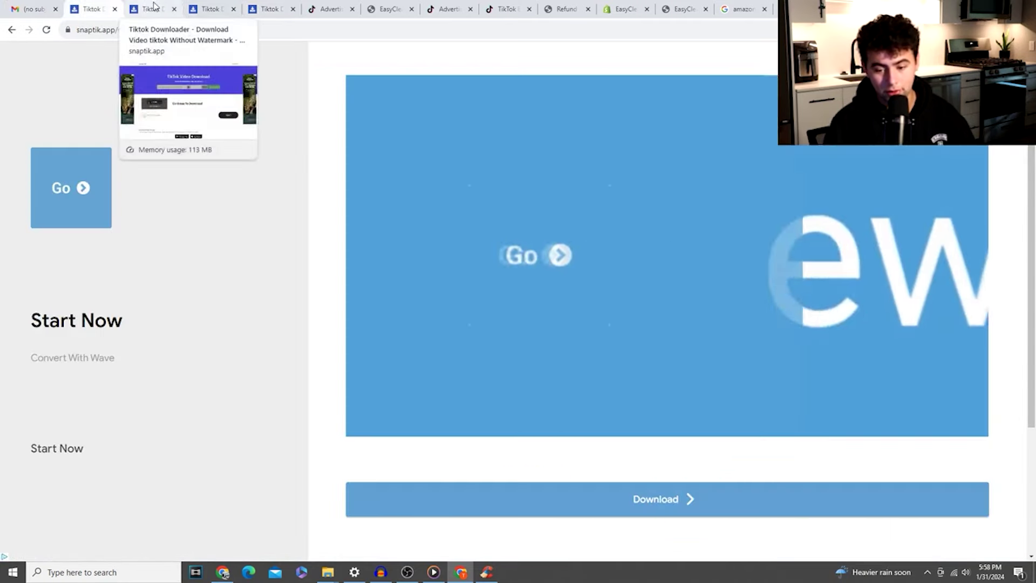
pyautogui.click(1005, 61)
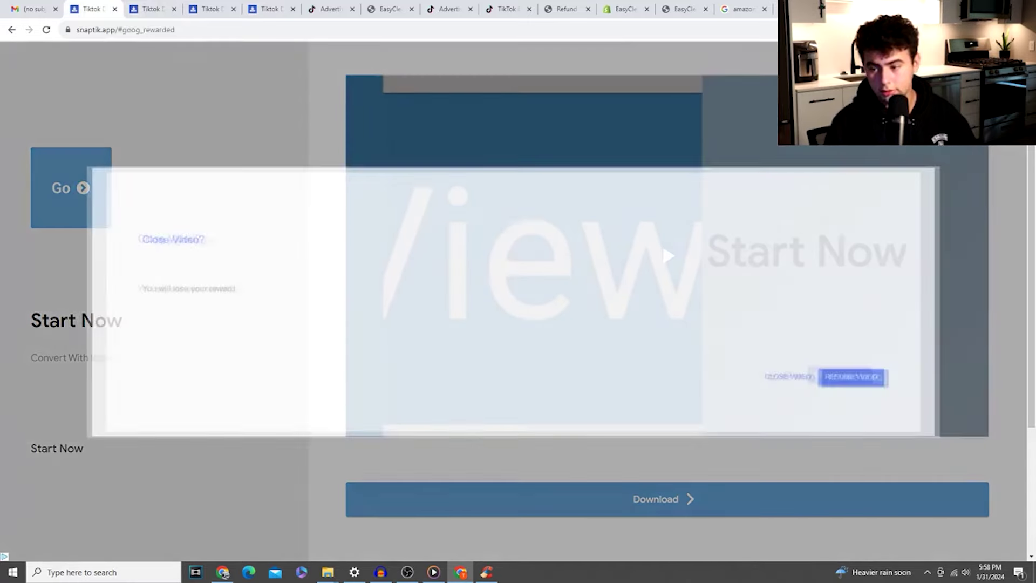
pyautogui.click(805, 379)
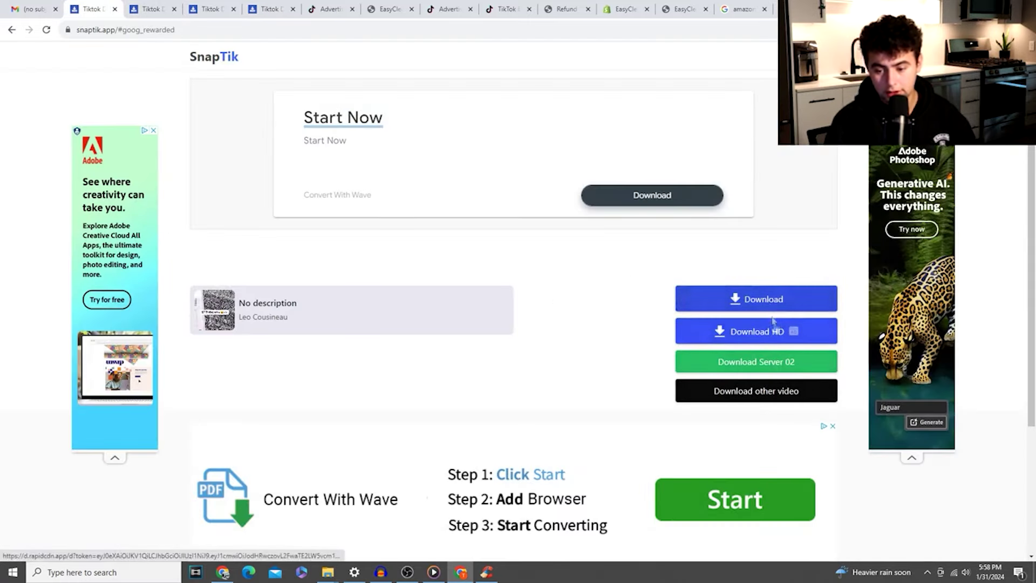
pyautogui.click(804, 305)
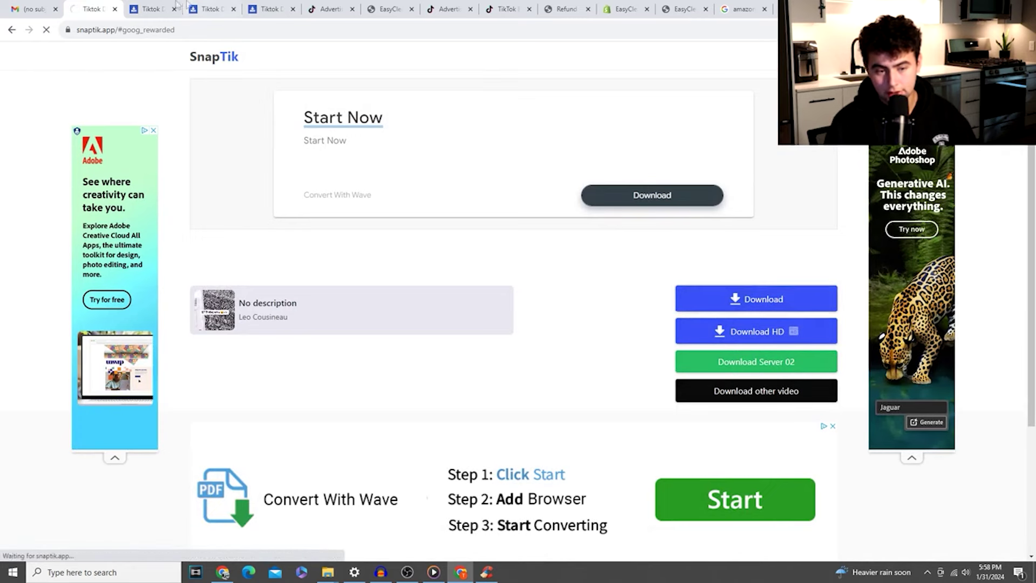
pyautogui.click(718, 295)
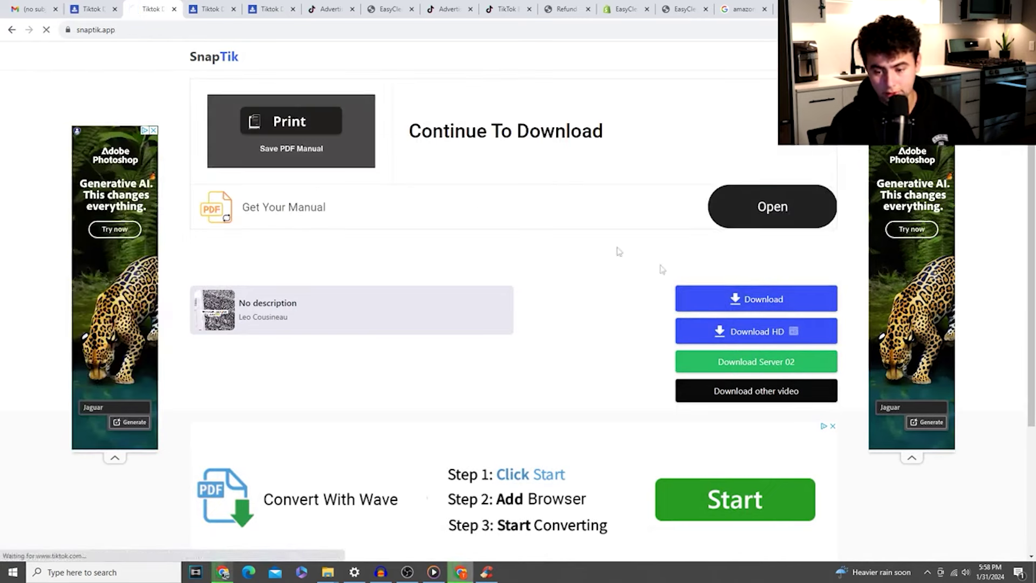
# Download the third and fourth hairbrush videos from their SnapTik tabs.
pyautogui.click(216, 8)
pyautogui.click(270, 9)
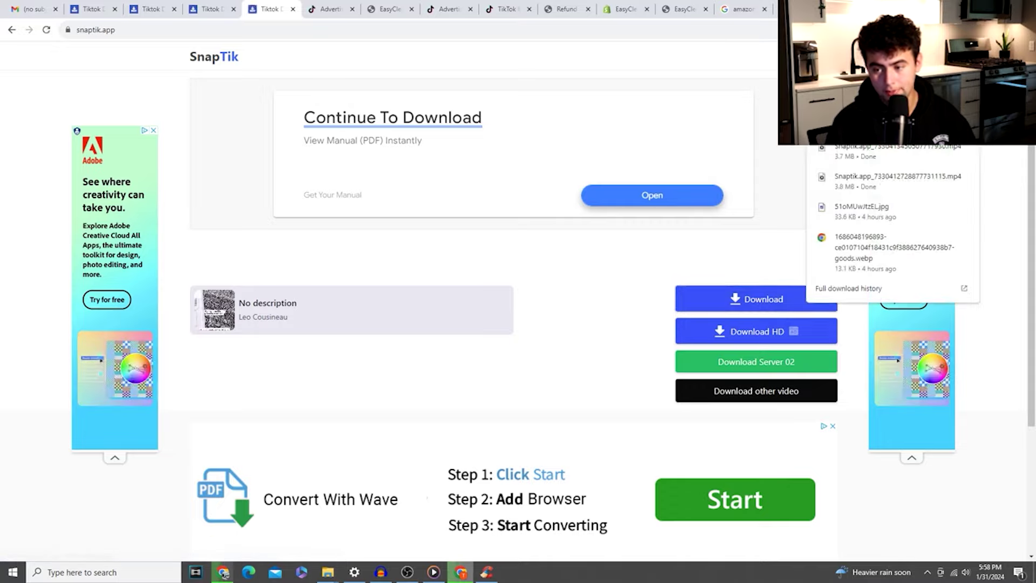
# Play the downloaded video Snaptik.app_7330412728877731115.mp4 to check it, and pause it partway through.
pyautogui.click(900, 172)
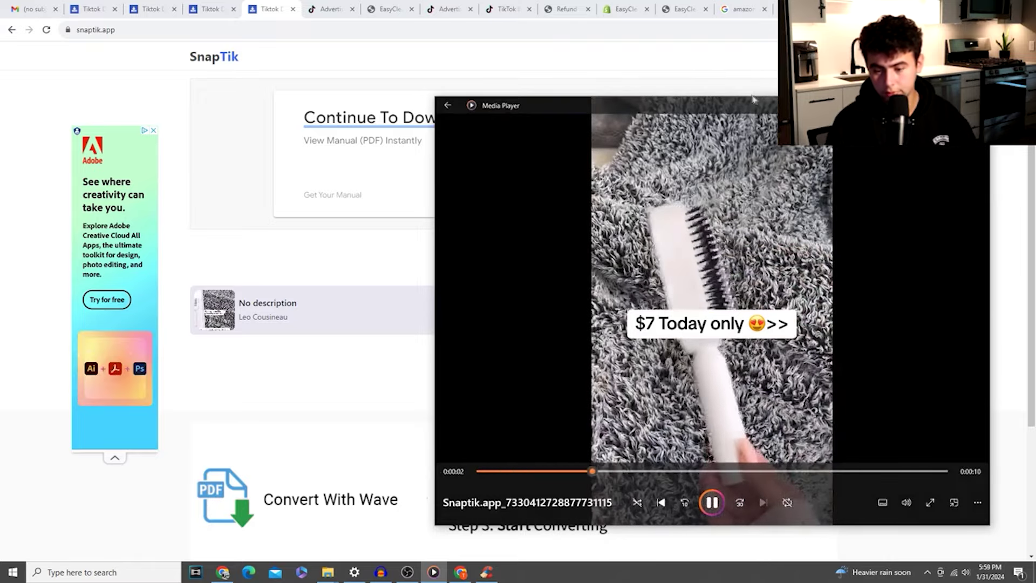
pyautogui.moveTo(742, 99); pyautogui.dragTo(494, 65)
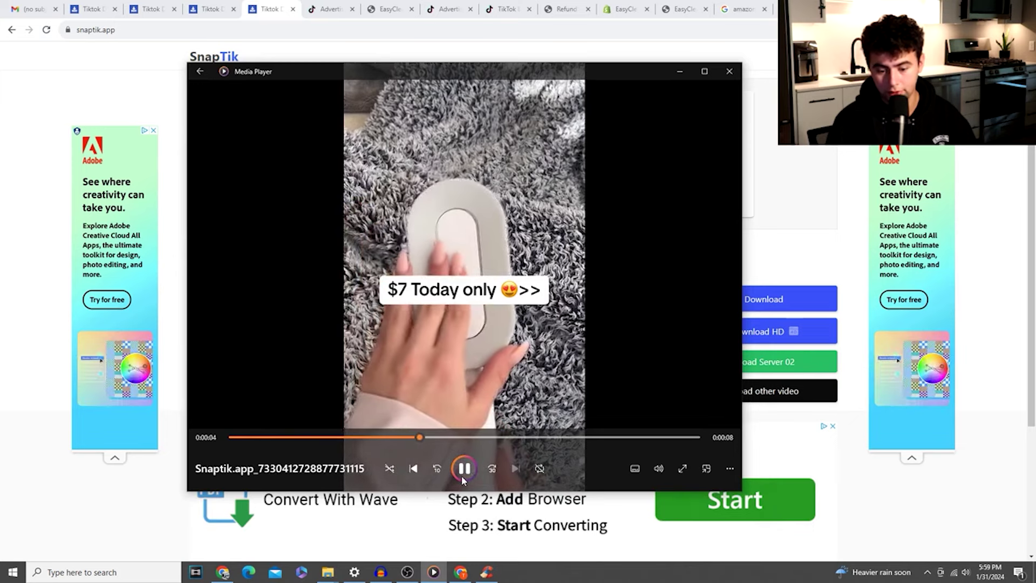
pyautogui.click(464, 473)
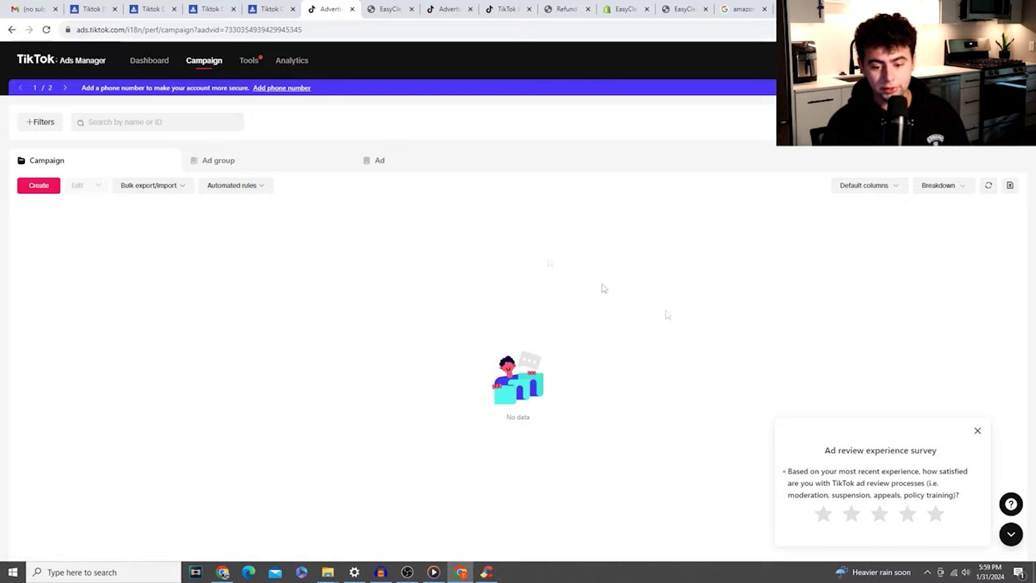
# Dismiss the ad review experience survey on the TikTok Ads Manager campaign page.
pyautogui.click(978, 431)
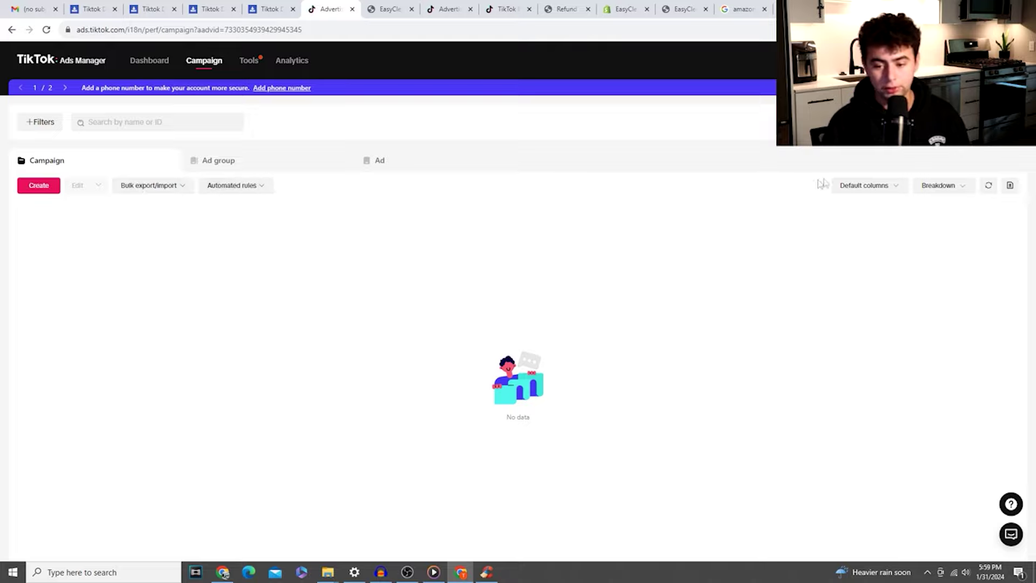
pyautogui.click(850, 185)
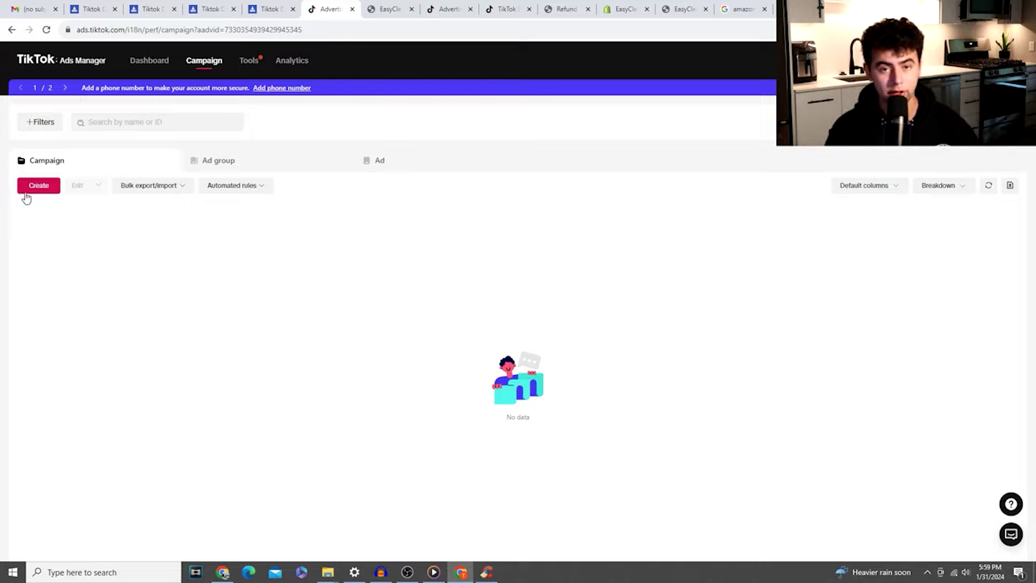
# View the EasyClean online store from the Shopify admin and open the Self-Cleaning Hairbrush product page from its full catalog.
pyautogui.moveTo(626, 9); pyautogui.dragTo(330, 8)
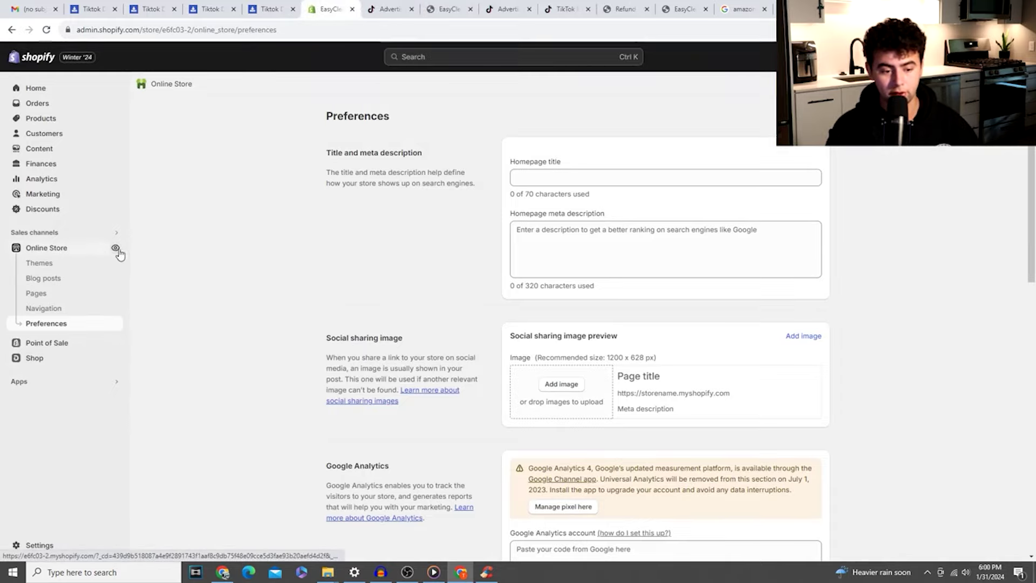
pyautogui.click(116, 248)
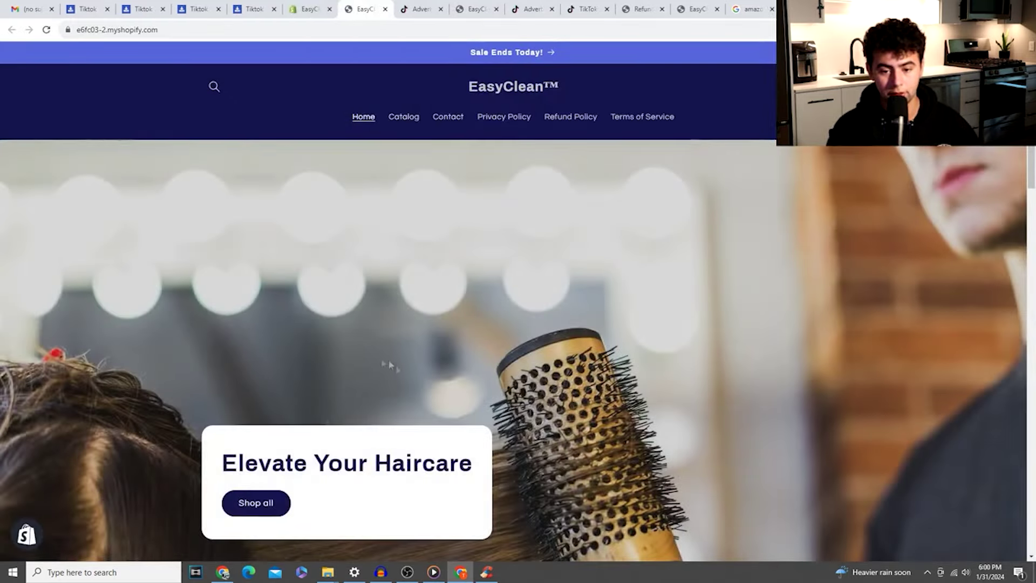
pyautogui.scroll(-4, 389, 365)
pyautogui.click(257, 287)
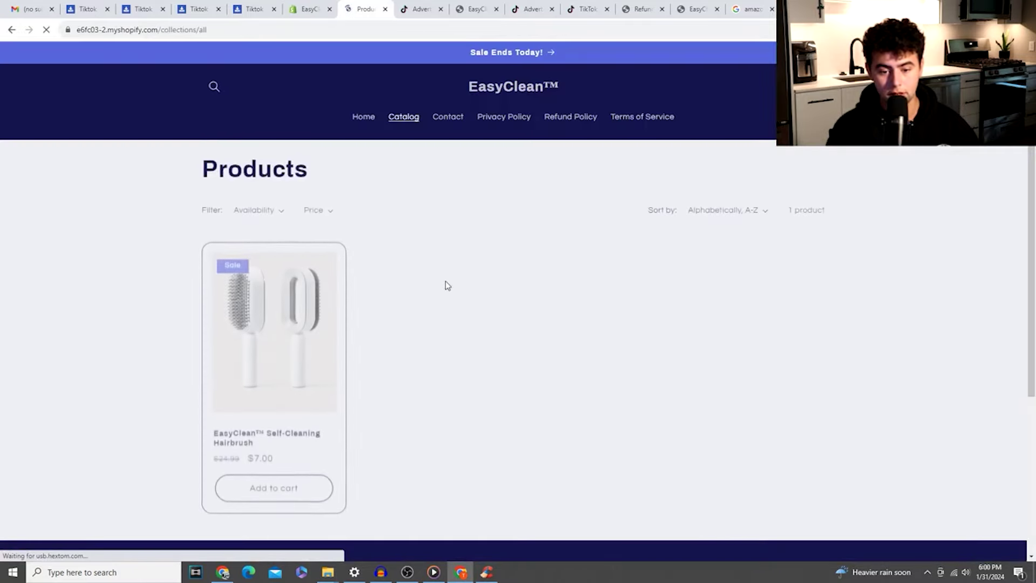
pyautogui.click(305, 325)
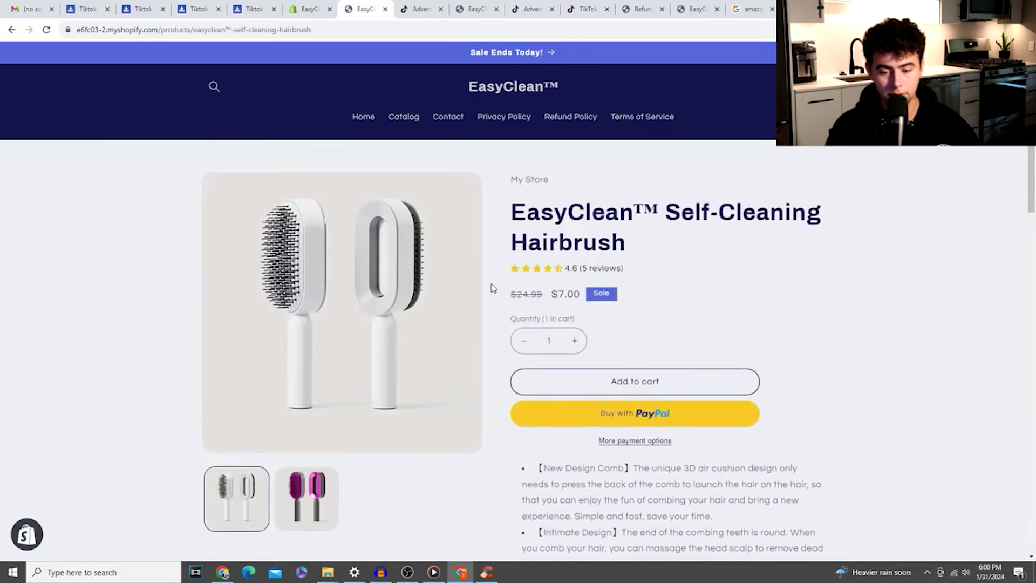
# Reorder the browser tabs so the hairbrush product page comes first and TikTok Ads Manager second.
pyautogui.click(431, 9)
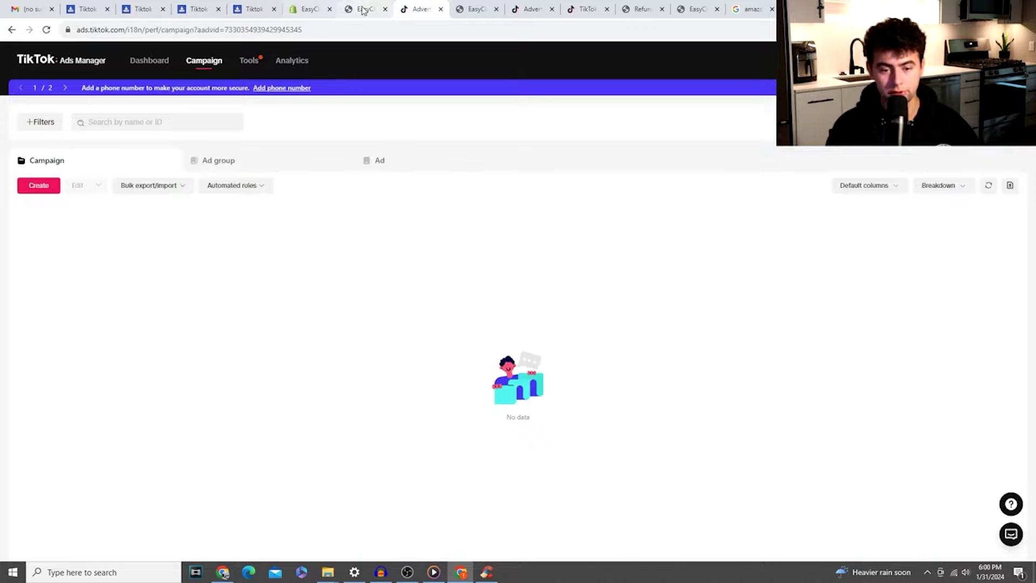
pyautogui.moveTo(352, 8); pyautogui.dragTo(30, 9)
pyautogui.moveTo(421, 9); pyautogui.dragTo(89, 9)
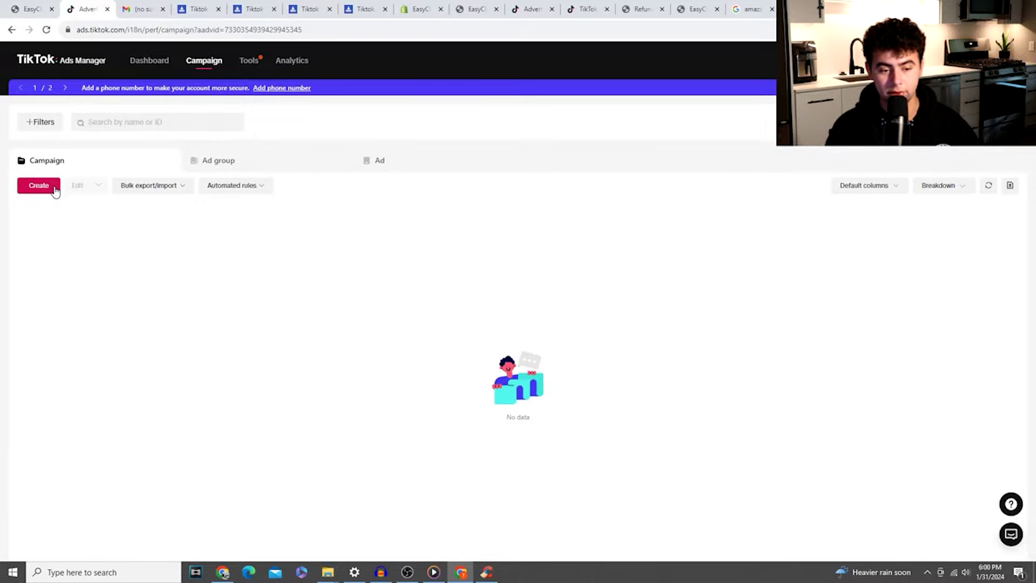
# Look through the hairbrush product page, including its photos, price and description.
pyautogui.click(30, 9)
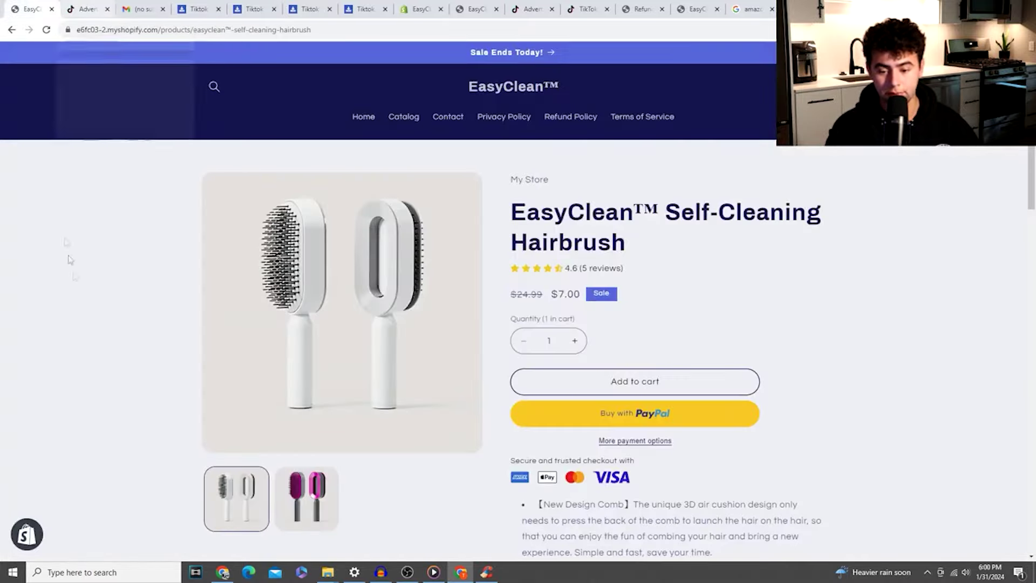
pyautogui.scroll(-10, 185, 347)
pyautogui.scroll(8, 377, 373)
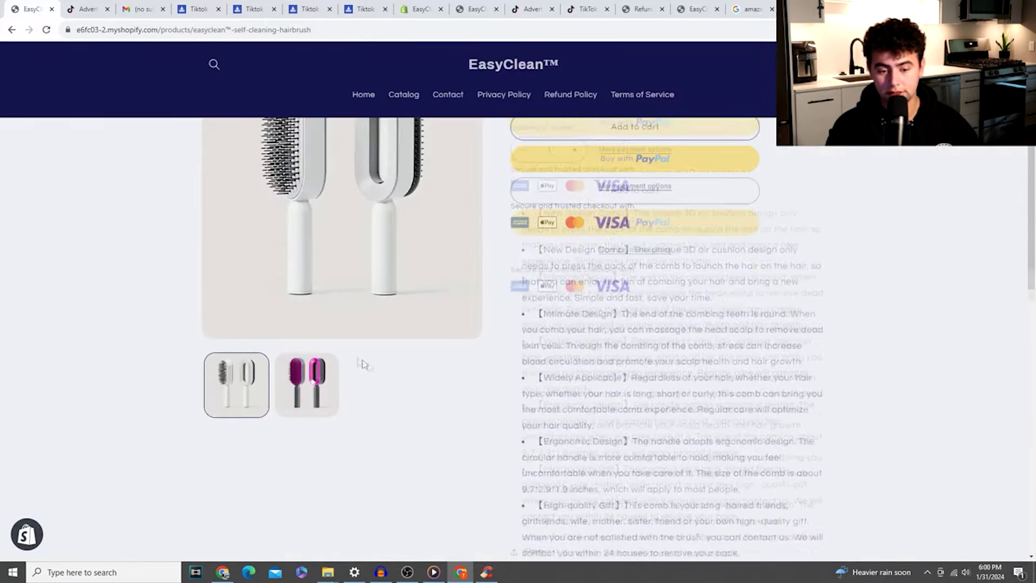
pyautogui.scroll(5, 363, 365)
# Start a new campaign in TikTok Ads Manager with Advanced create, dismissing the site's notification request.
pyautogui.click(86, 9)
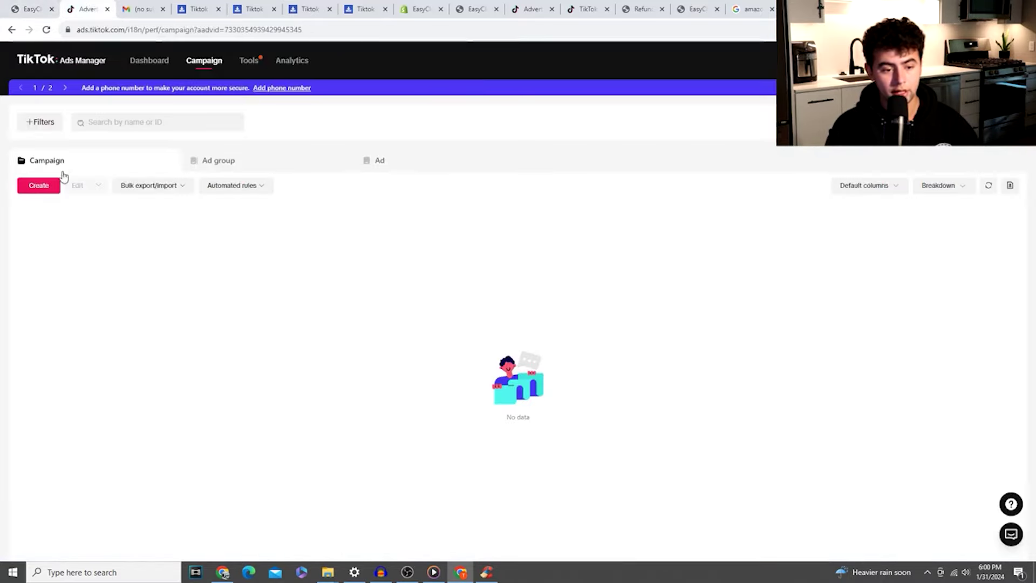
pyautogui.click(39, 186)
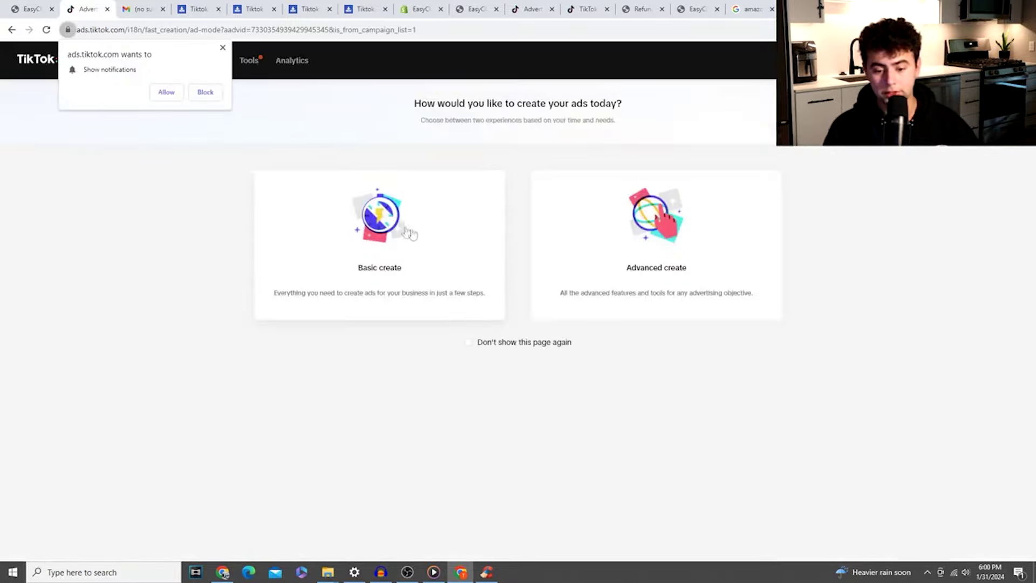
pyautogui.click(220, 50)
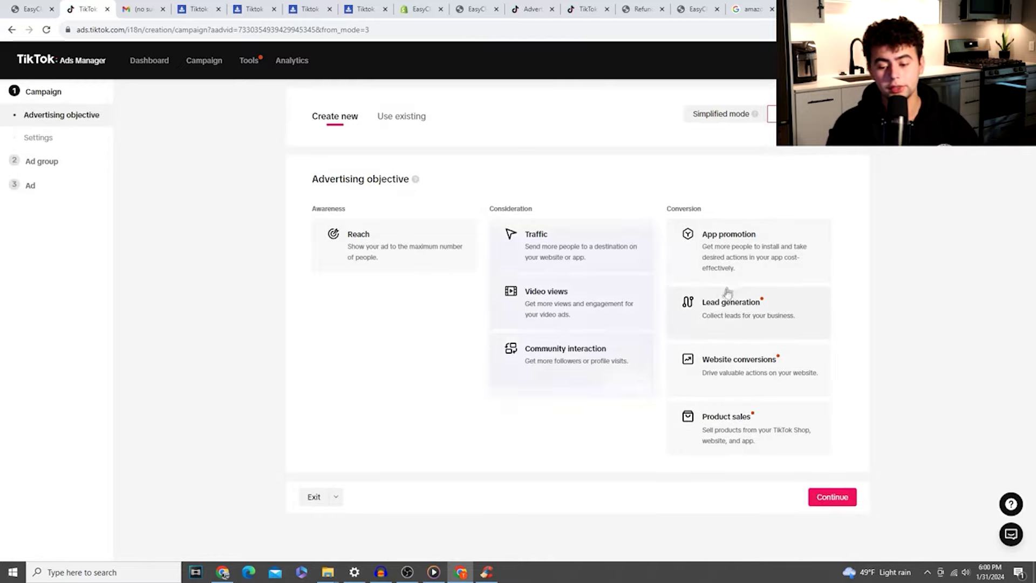
# Choose Website conversions as the advertising objective and name the campaign "test cbo".
pyautogui.moveTo(696, 361)
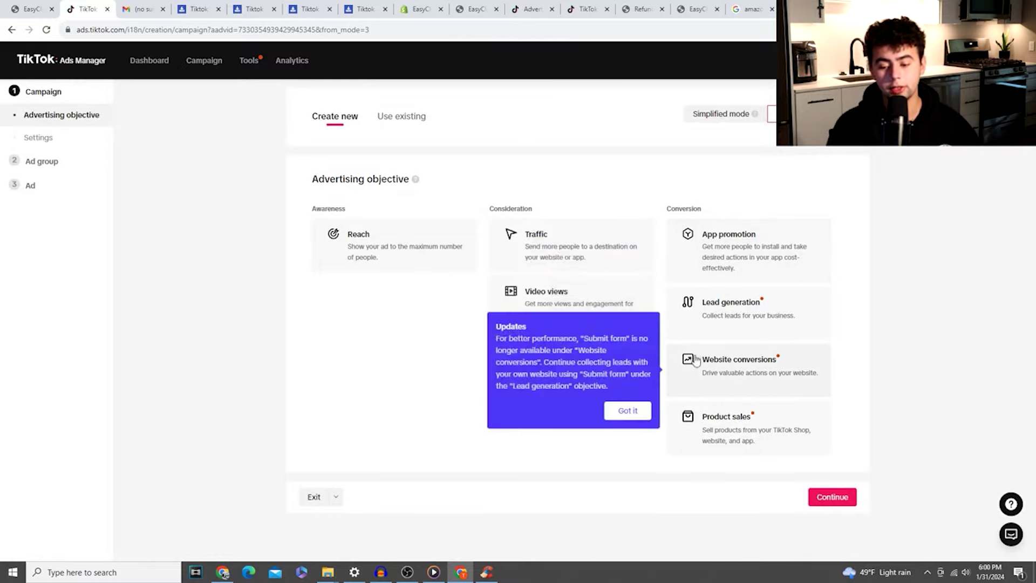
pyautogui.click(715, 377)
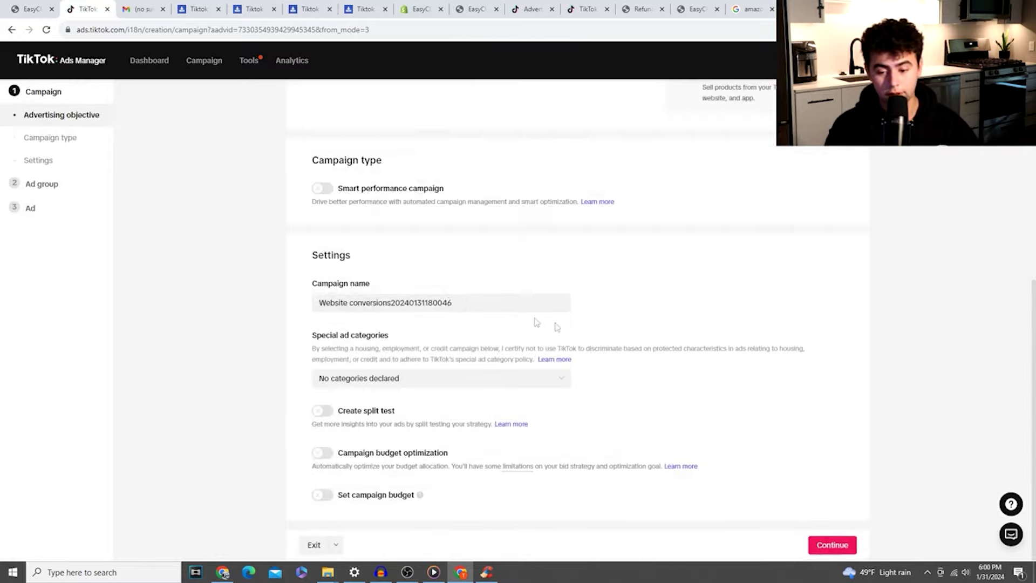
pyautogui.tripleClick(493, 303)
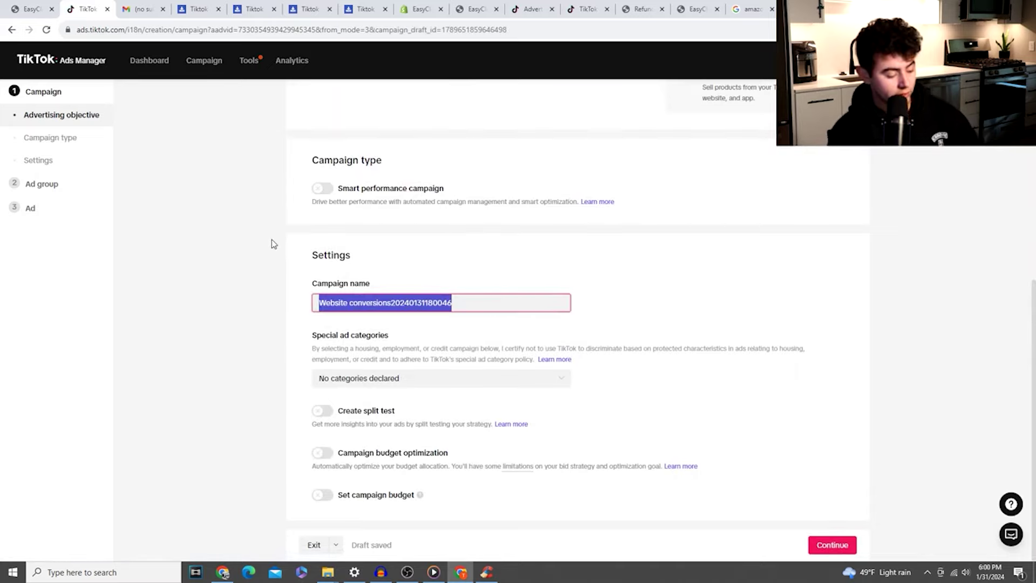
pyautogui.write('test cbo')
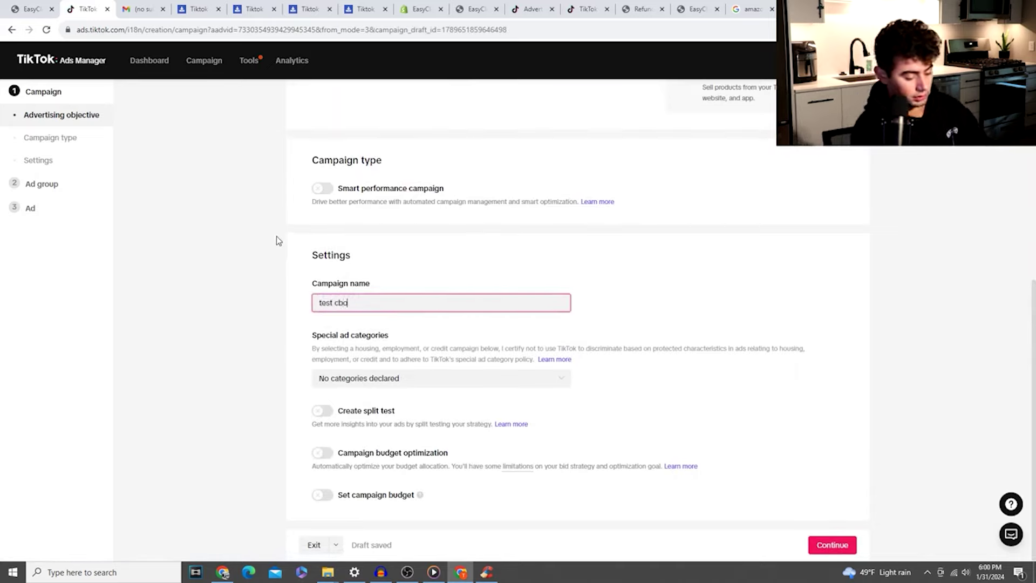
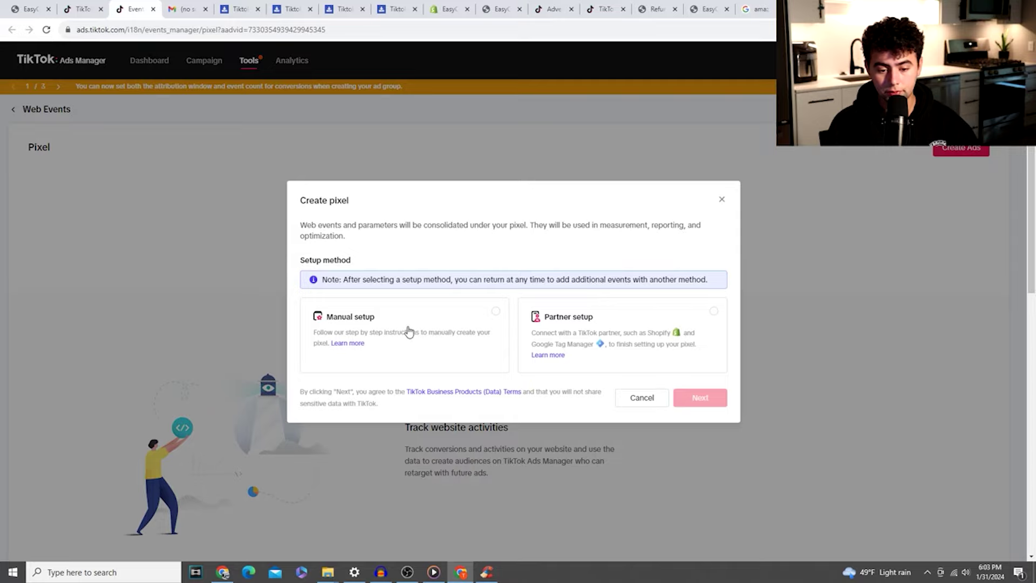
# Create a pixel using the Partner setup method with Shopify as the partner.
pyautogui.click(689, 329)
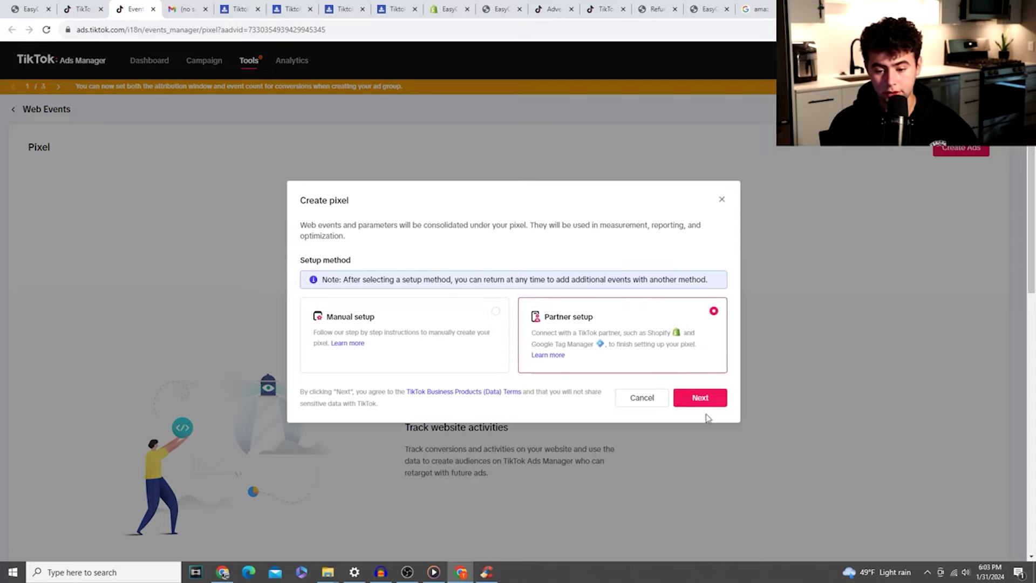
pyautogui.click(703, 403)
pyautogui.click(420, 282)
pyautogui.scroll(-3, 666, 474)
pyautogui.click(695, 539)
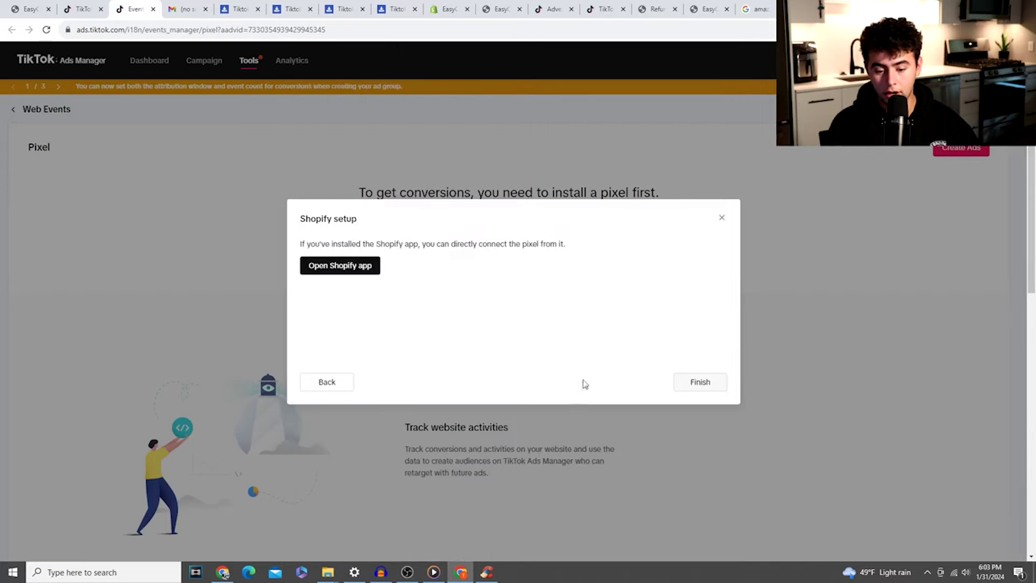
# Open the Shopify app store from the pixel setup and install the TikTok app on the store.
pyautogui.click(361, 266)
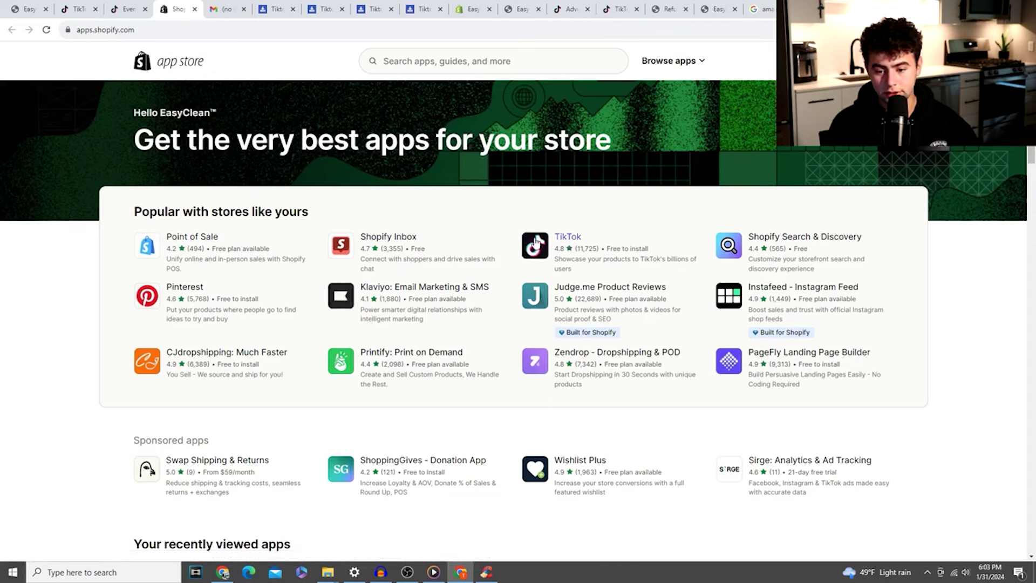
pyautogui.click(564, 237)
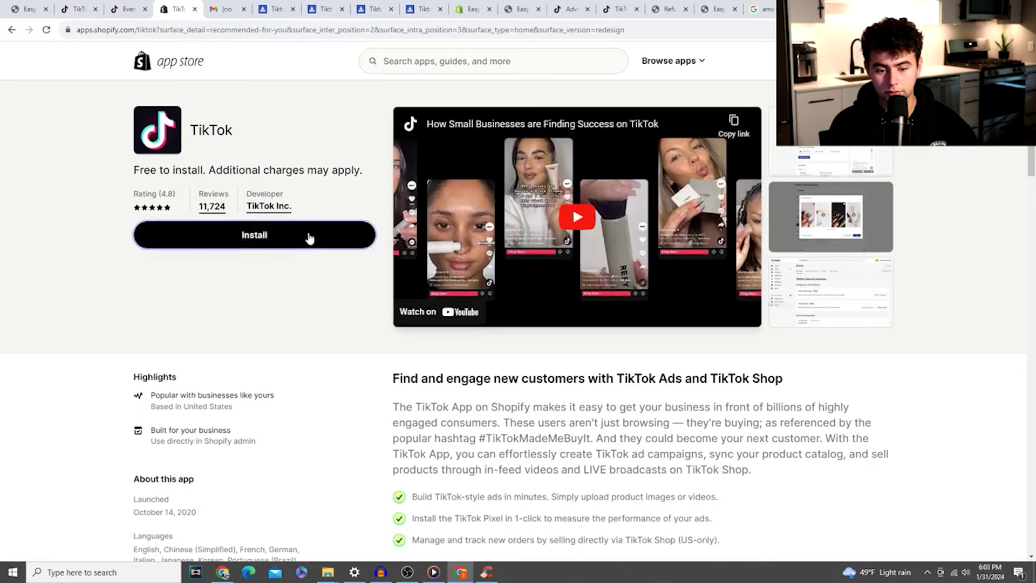
pyautogui.click(308, 236)
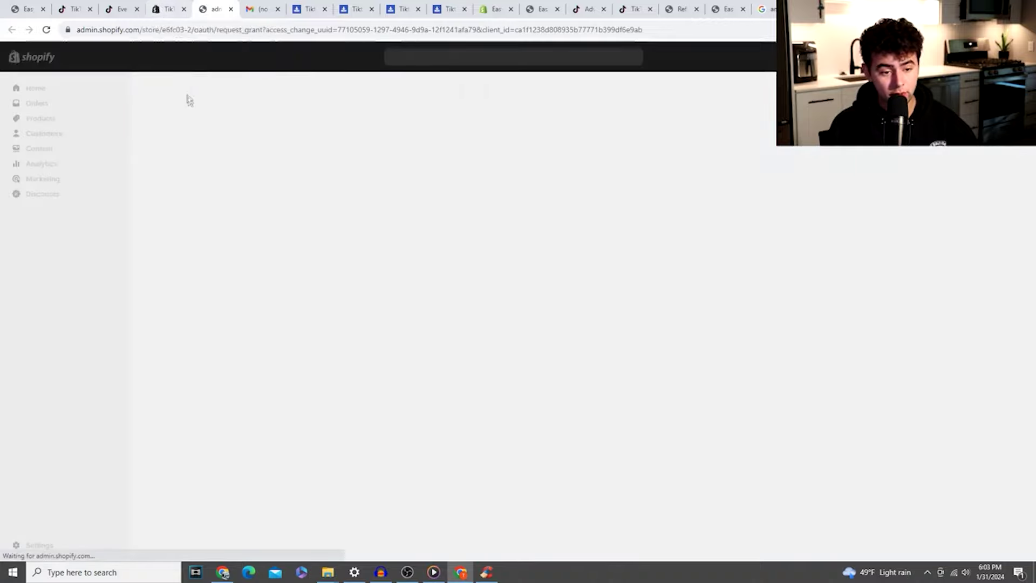
pyautogui.click(721, 305)
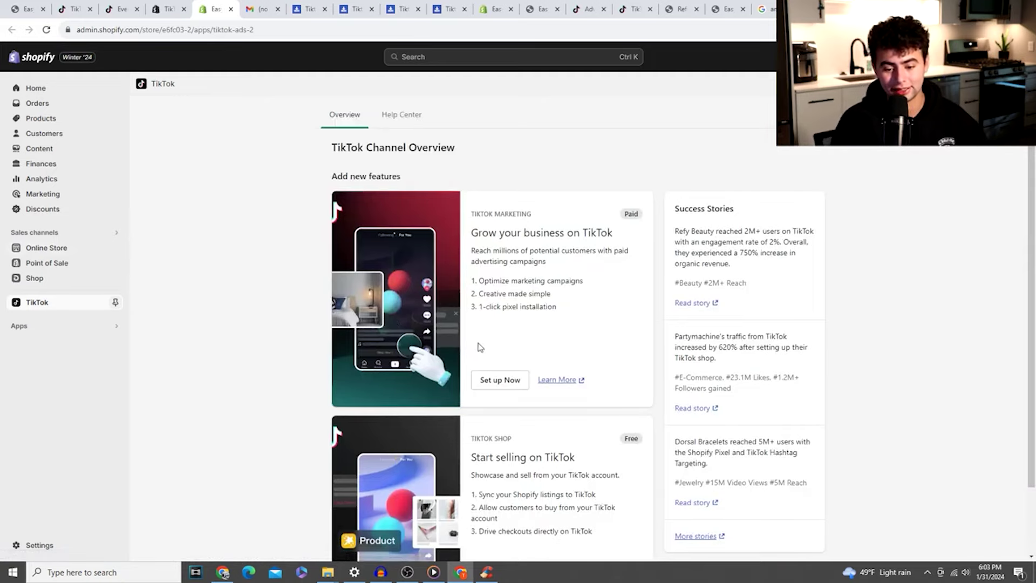
# Set up the TikTok Marketing feature and connect the TikTok For Business account to Shopify.
pyautogui.scroll(-2, 479, 346)
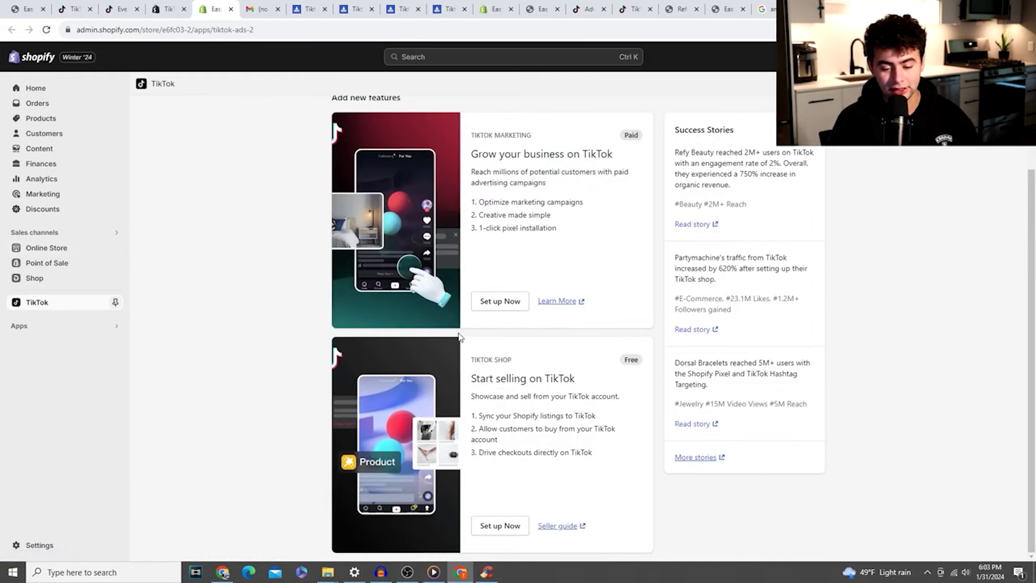
pyautogui.click(496, 305)
pyautogui.click(706, 225)
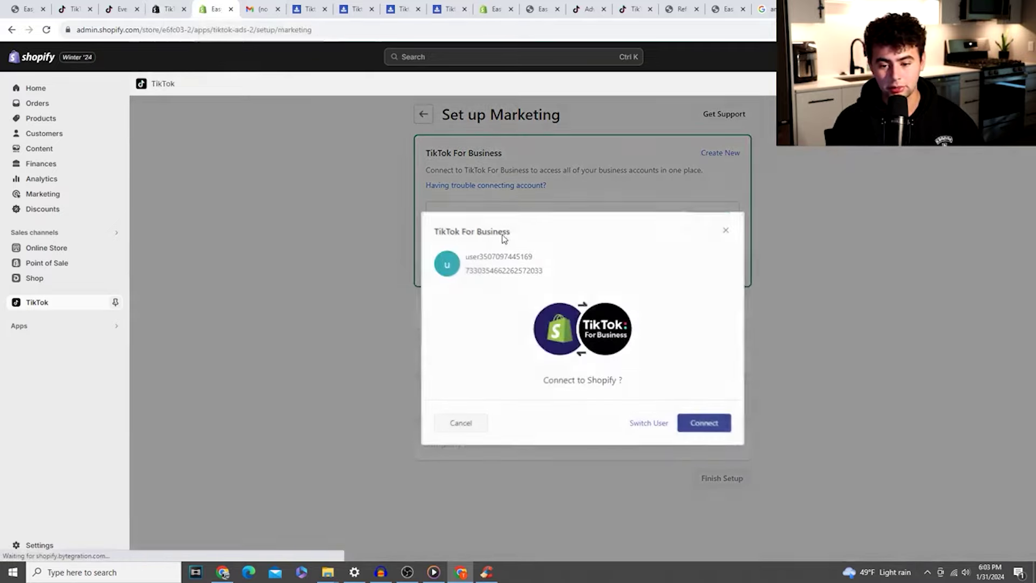
pyautogui.click(704, 424)
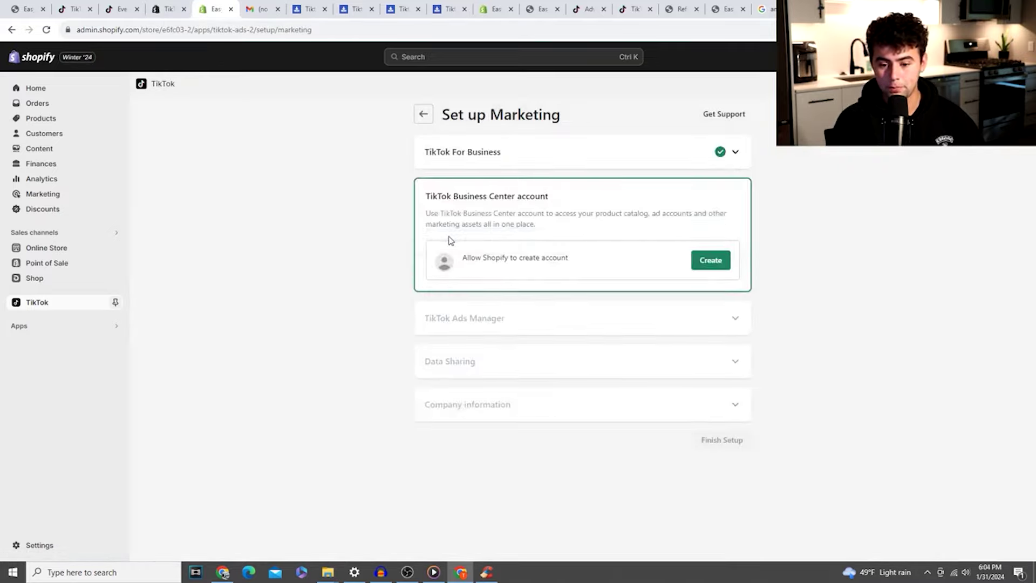
# Let Shopify create a TikTok Business Center account and connect the existing TikTok Ads Manager account.
pyautogui.click(705, 263)
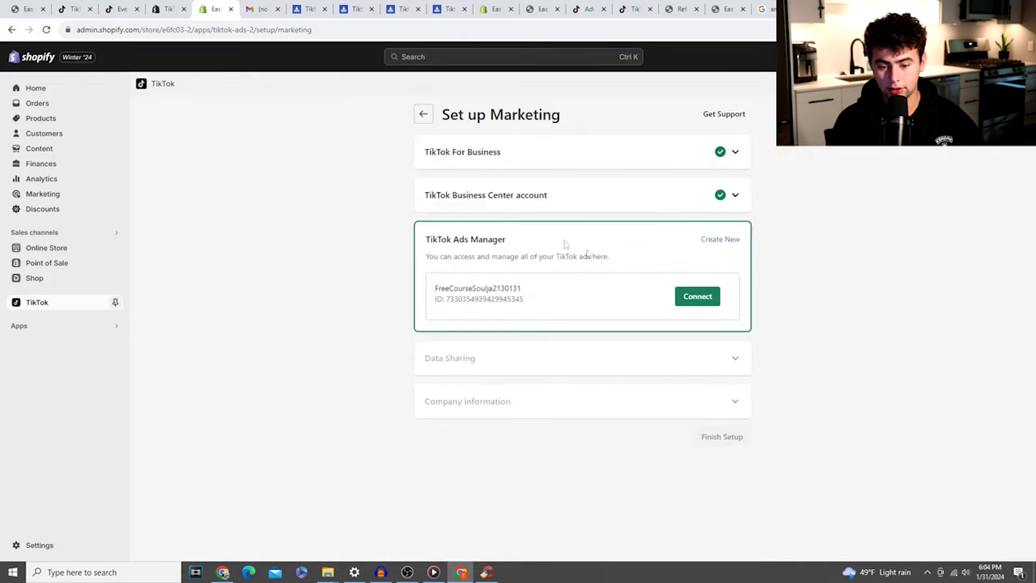
pyautogui.click(697, 302)
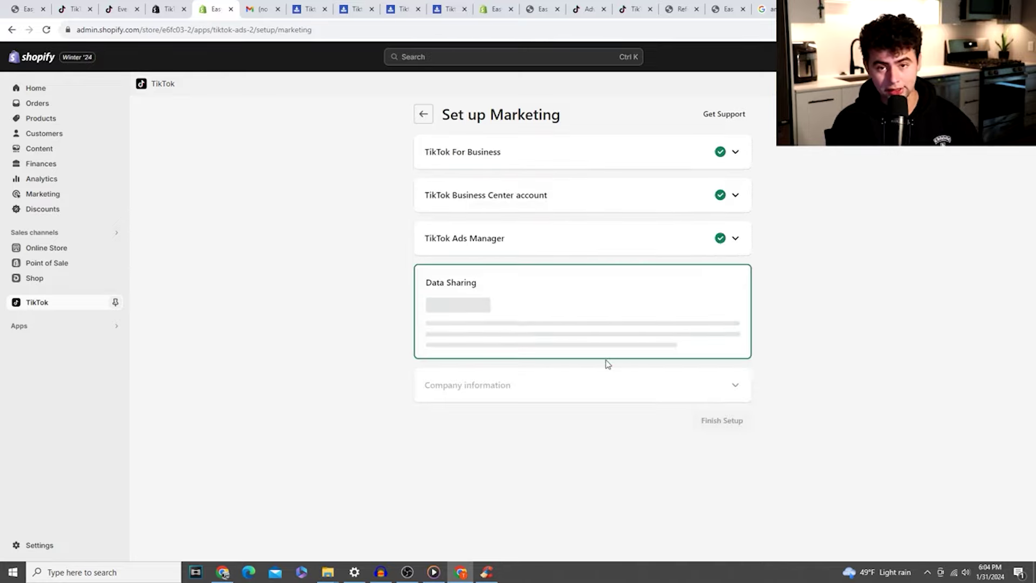
# Confirm Maximum data sharing with the TikTok Pixel for Shopify and finish the TikTok Marketing setup.
pyautogui.scroll(-1, 580, 362)
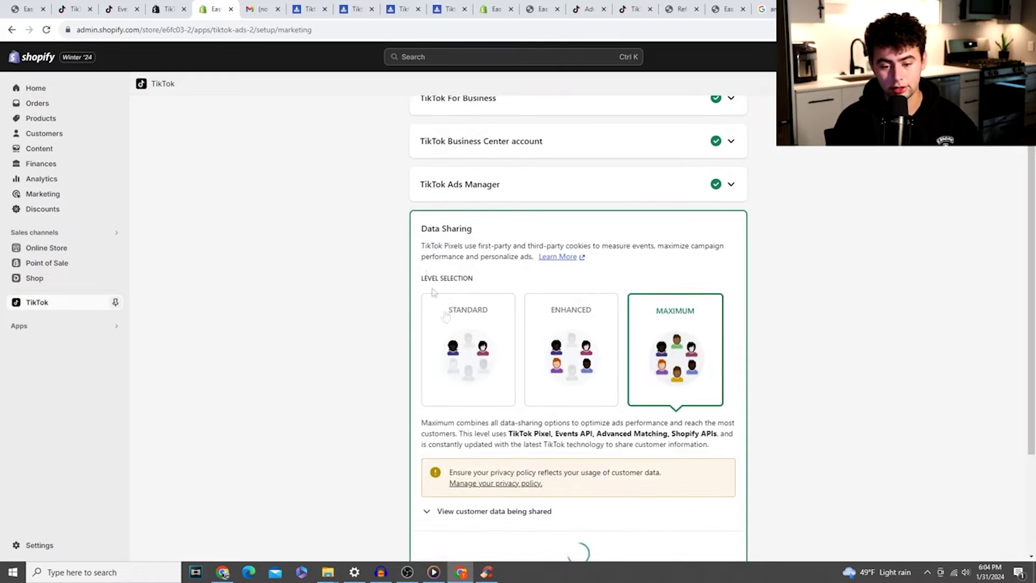
pyautogui.scroll(-3, 656, 381)
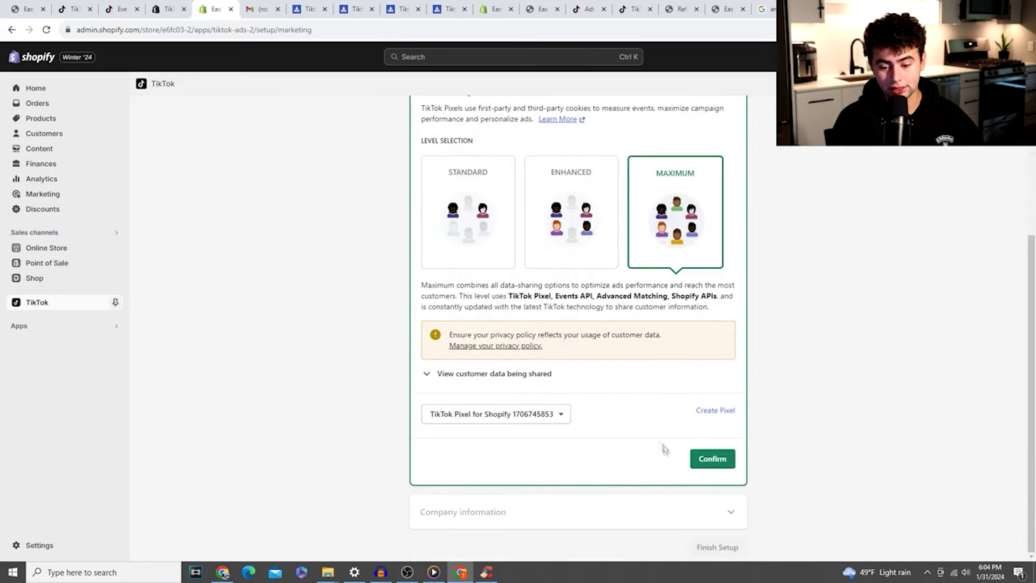
pyautogui.click(706, 463)
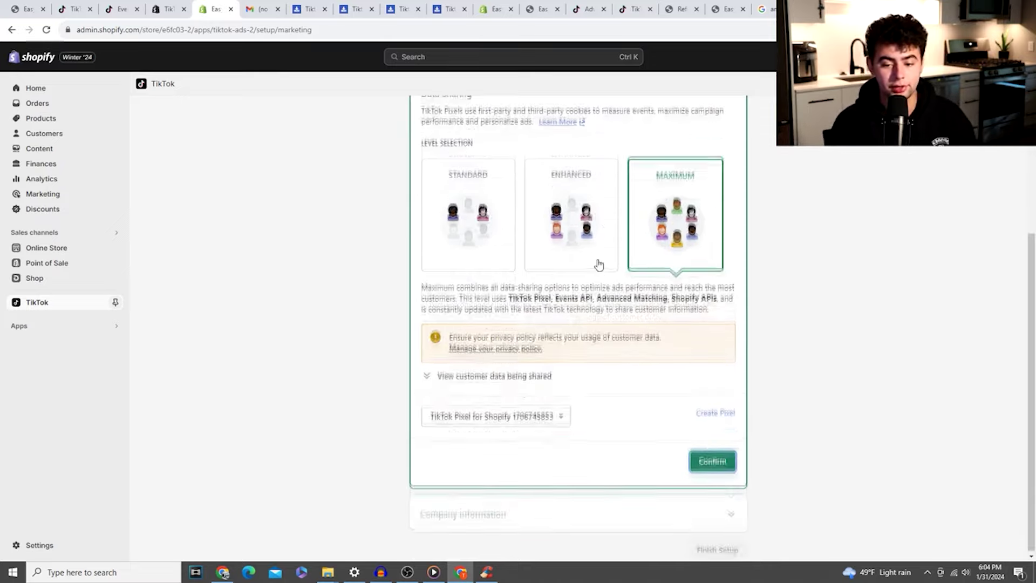
pyautogui.scroll(3, 597, 264)
pyautogui.scroll(-3, 552, 332)
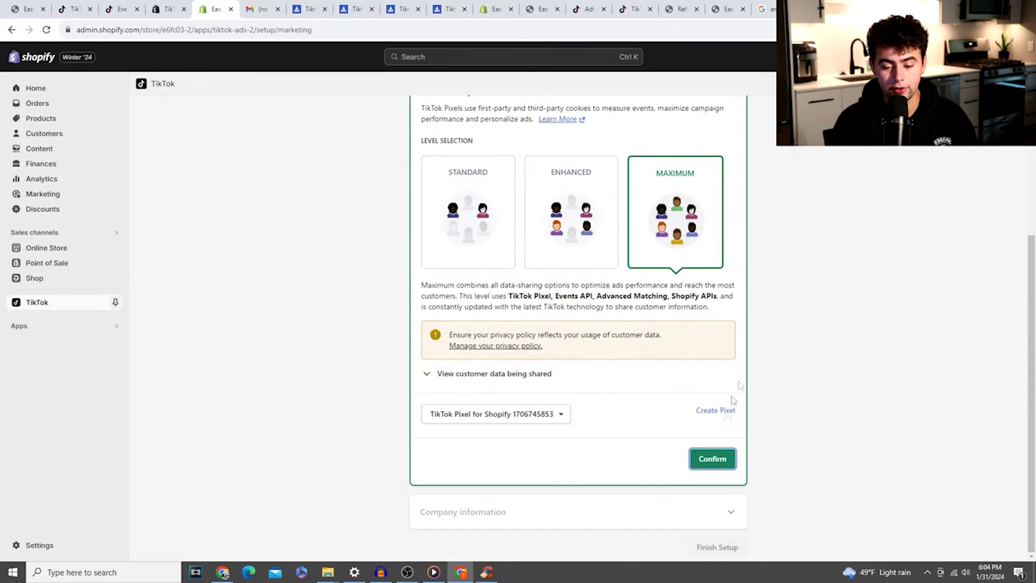
pyautogui.click(714, 459)
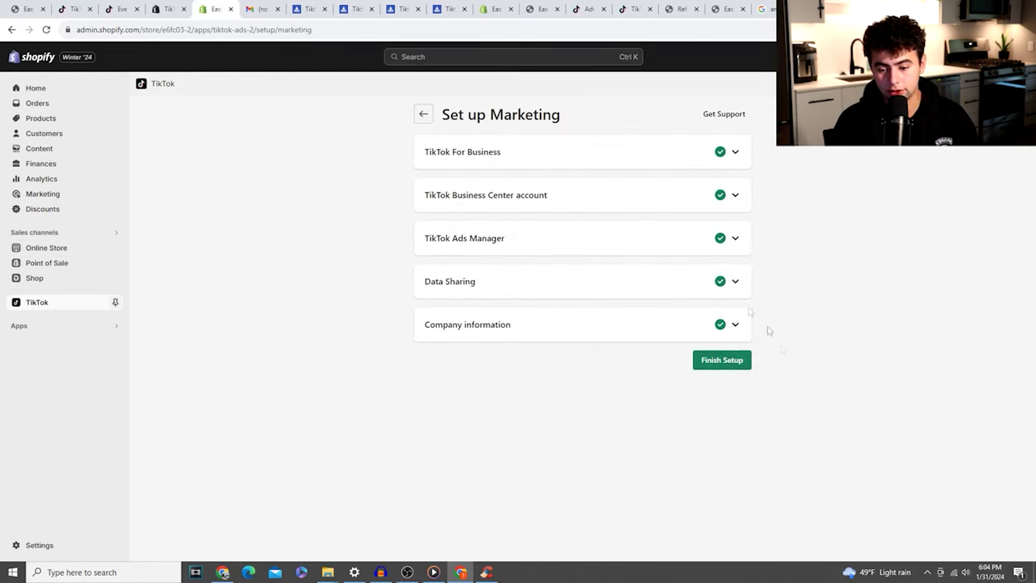
pyautogui.click(735, 363)
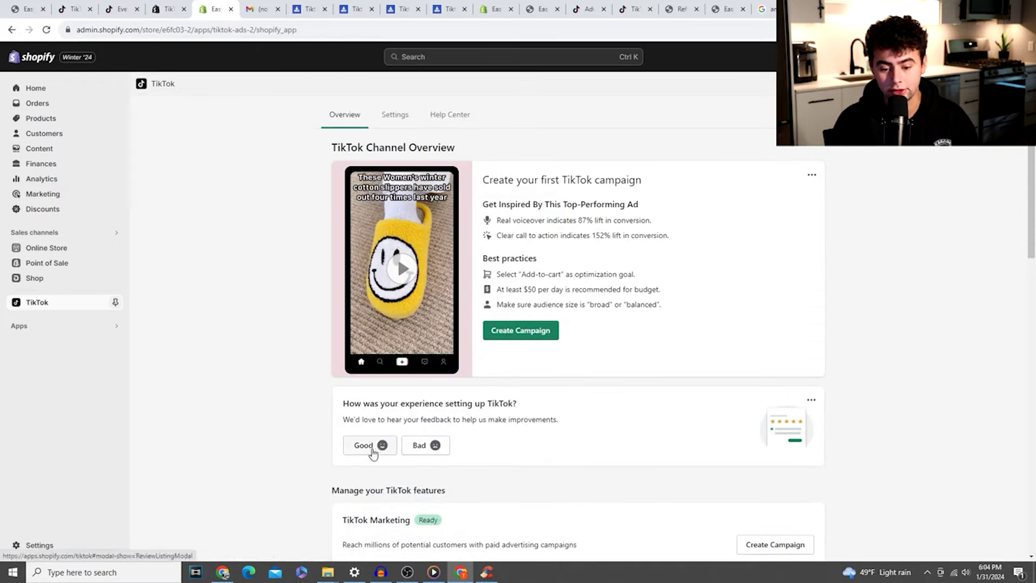
pyautogui.click(371, 451)
pyautogui.click(210, 10)
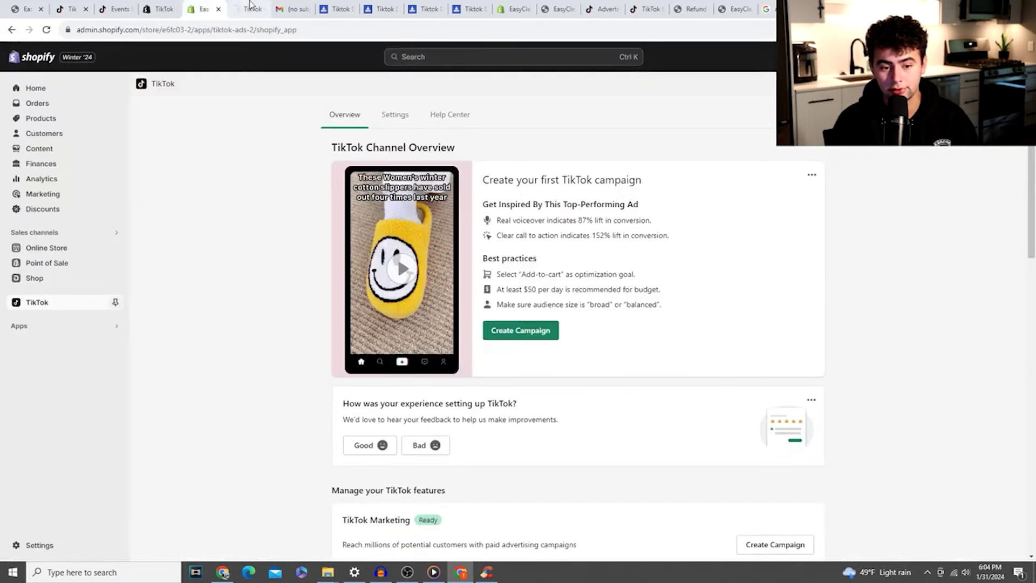
pyautogui.click(247, 9)
pyautogui.click(263, 9)
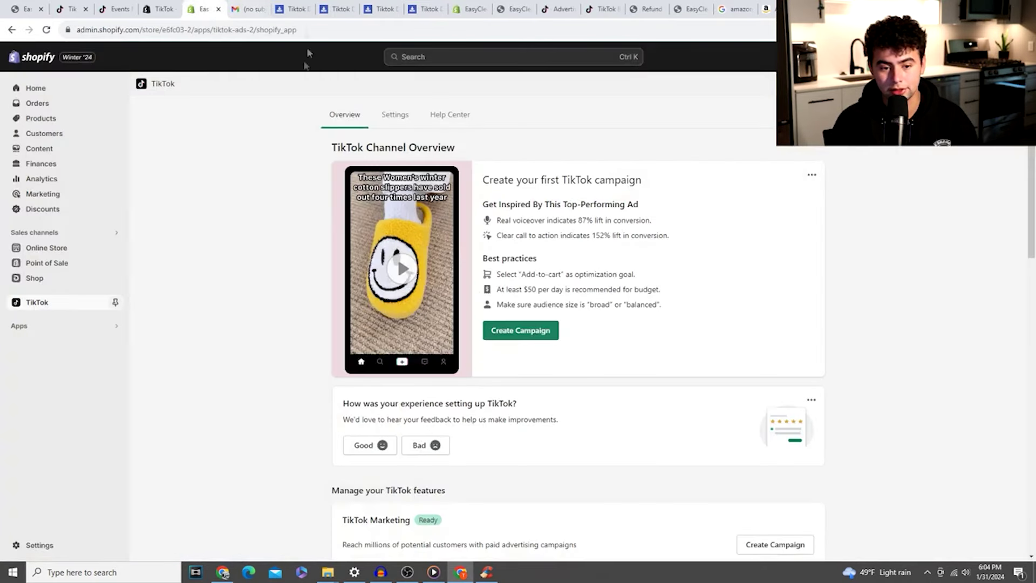
# Return to the TikTok Ads Manager pixel page, finish the Shopify setup dialog and reload the Web Events page.
pyautogui.click(161, 10)
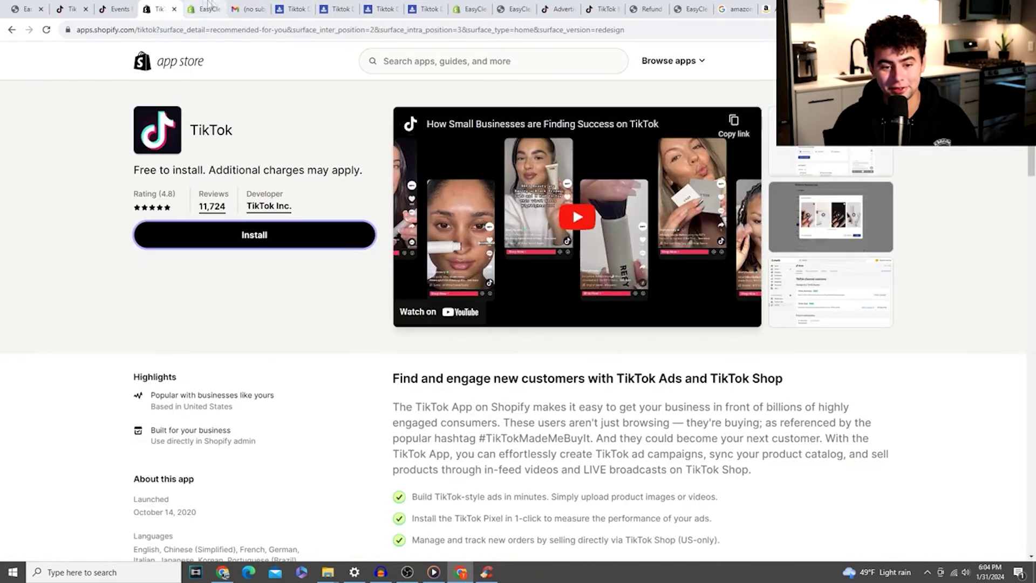
pyautogui.click(129, 6)
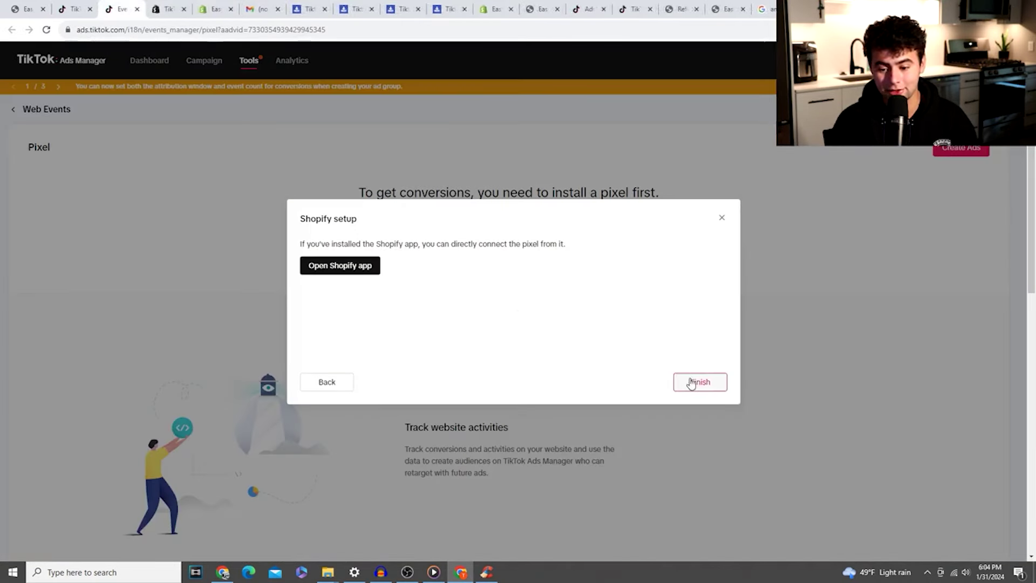
pyautogui.click(700, 382)
pyautogui.click(47, 30)
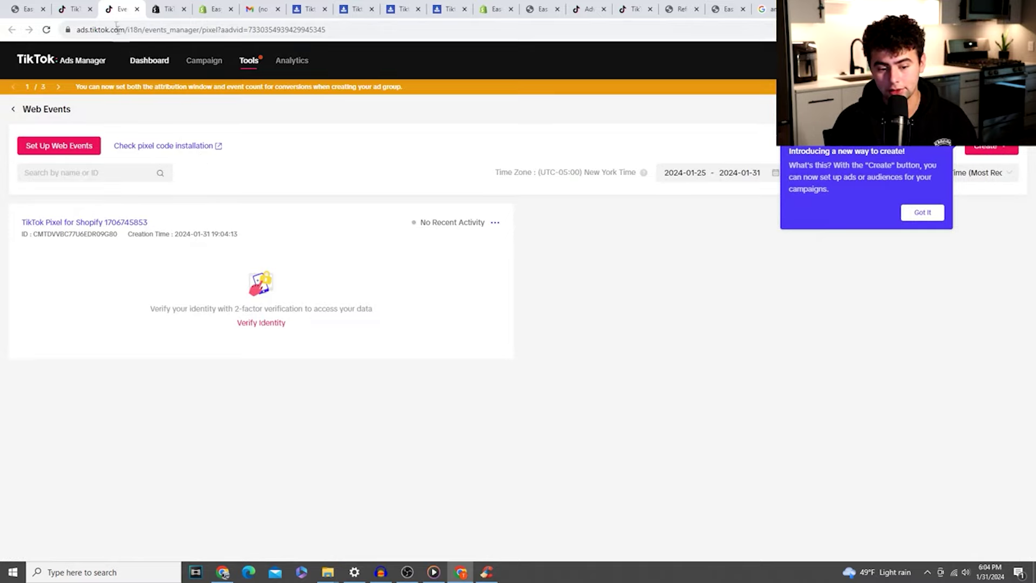
# In the ad group draft, select the TikTok Pixel for Shopify and set the optimization event to Complete Payment.
pyautogui.click(71, 6)
pyautogui.click(431, 287)
pyautogui.click(431, 287)
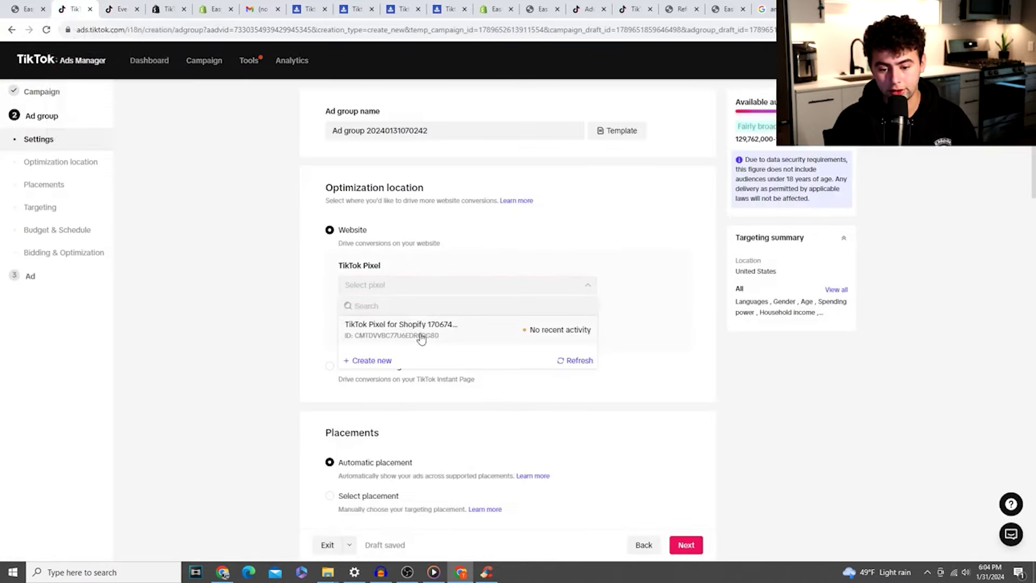
pyautogui.click(421, 337)
pyautogui.click(410, 333)
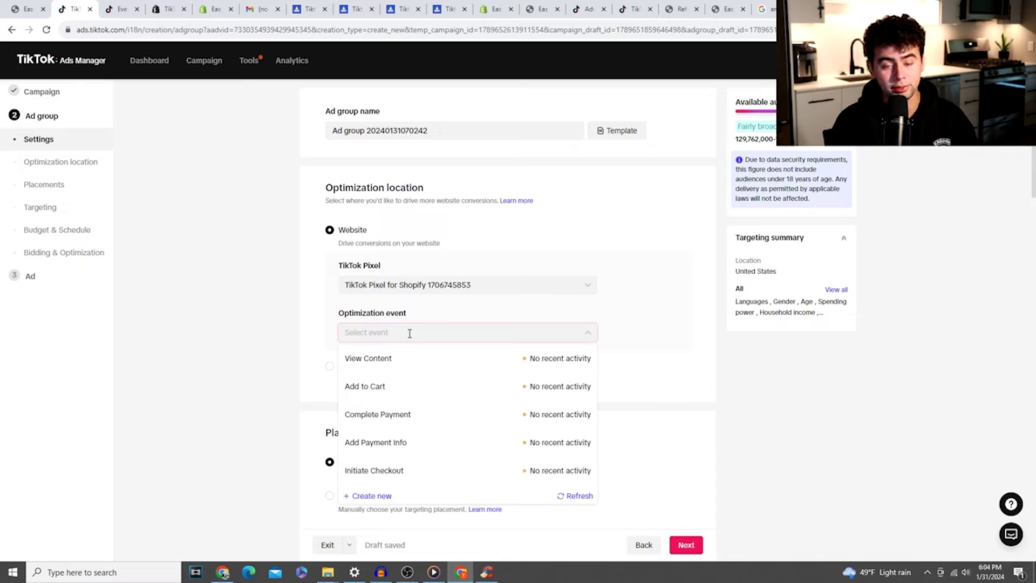
pyautogui.click(405, 425)
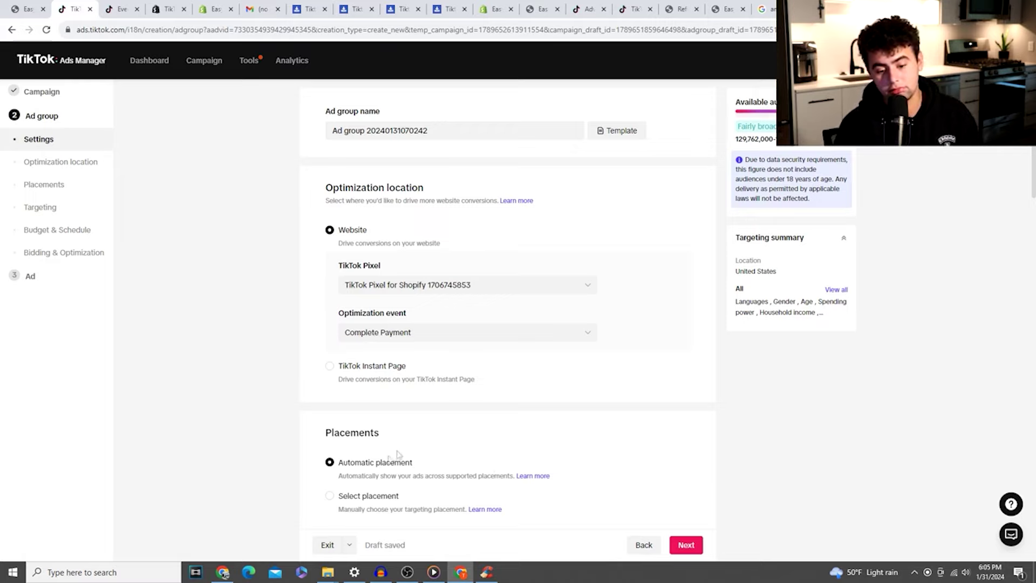
# Switch the ad group to manual placement and exclude Global App Bundle and Pangle, keeping only TikTok.
pyautogui.scroll(-2, 346, 450)
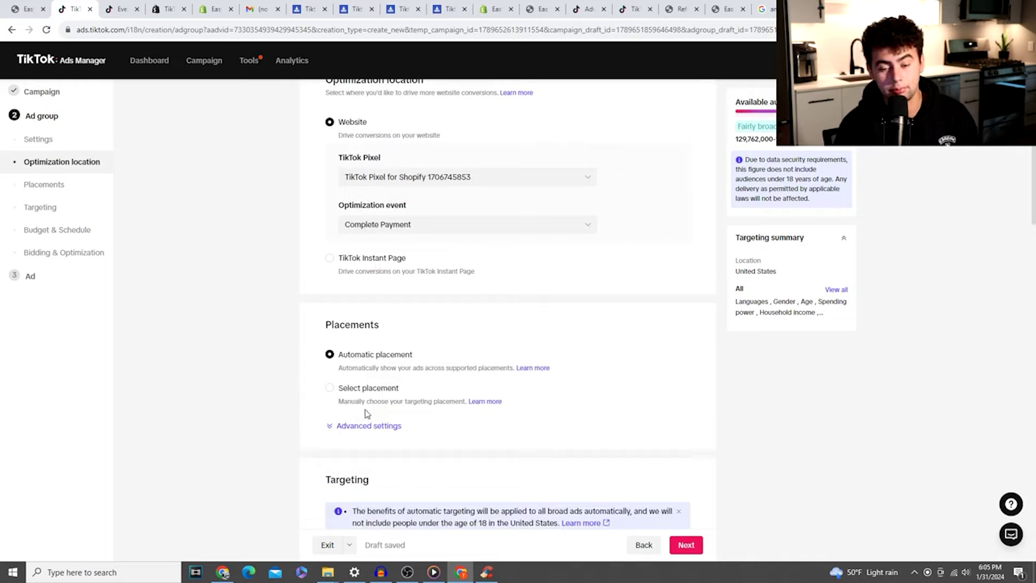
pyautogui.click(329, 389)
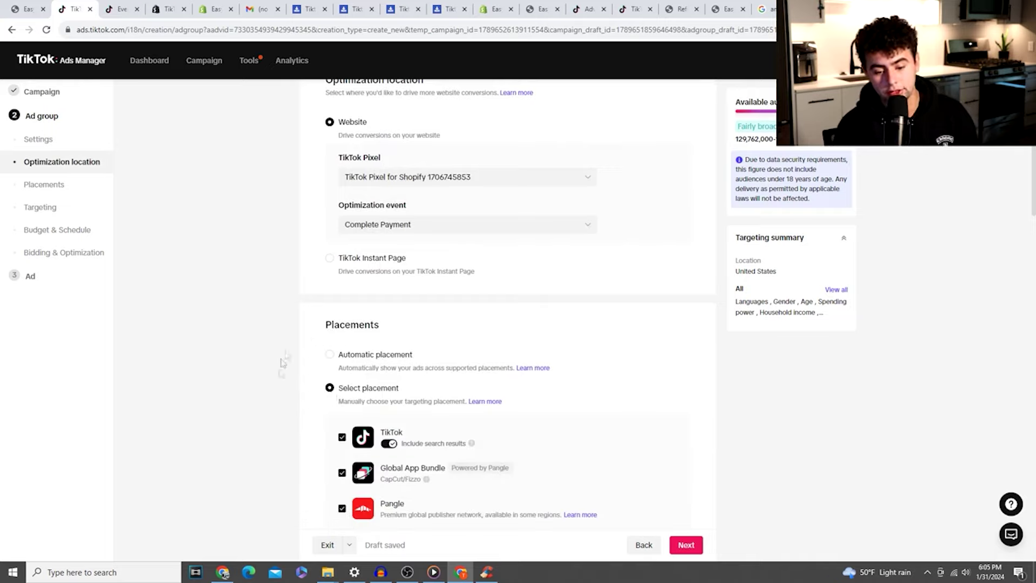
pyautogui.scroll(-2, 369, 387)
pyautogui.click(342, 365)
pyautogui.click(343, 401)
# Turn off user comments, video download and video sharing in the advanced placement settings.
pyautogui.click(343, 444)
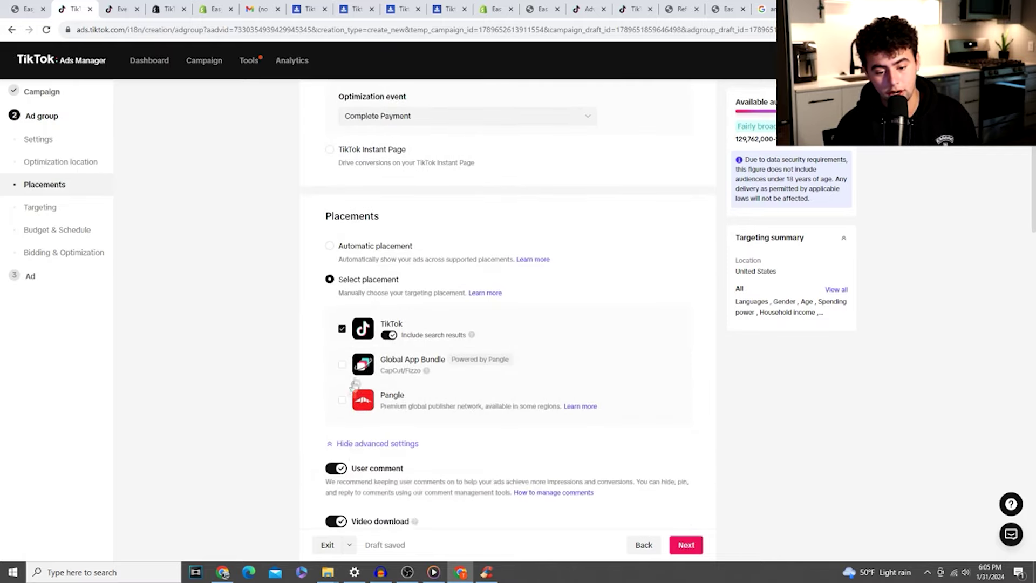
pyautogui.scroll(-2, 343, 453)
pyautogui.click(341, 362)
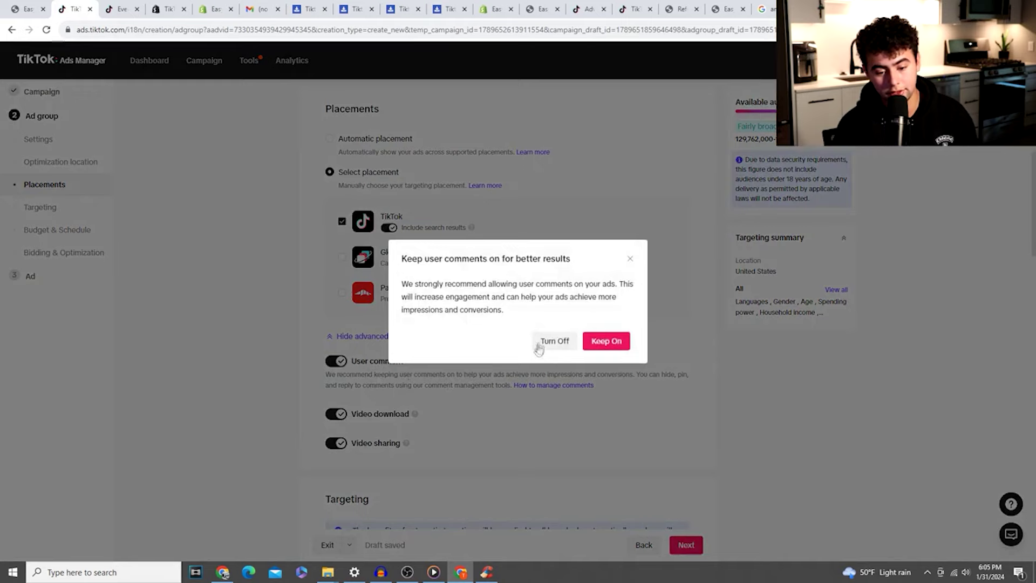
pyautogui.click(546, 341)
pyautogui.click(333, 417)
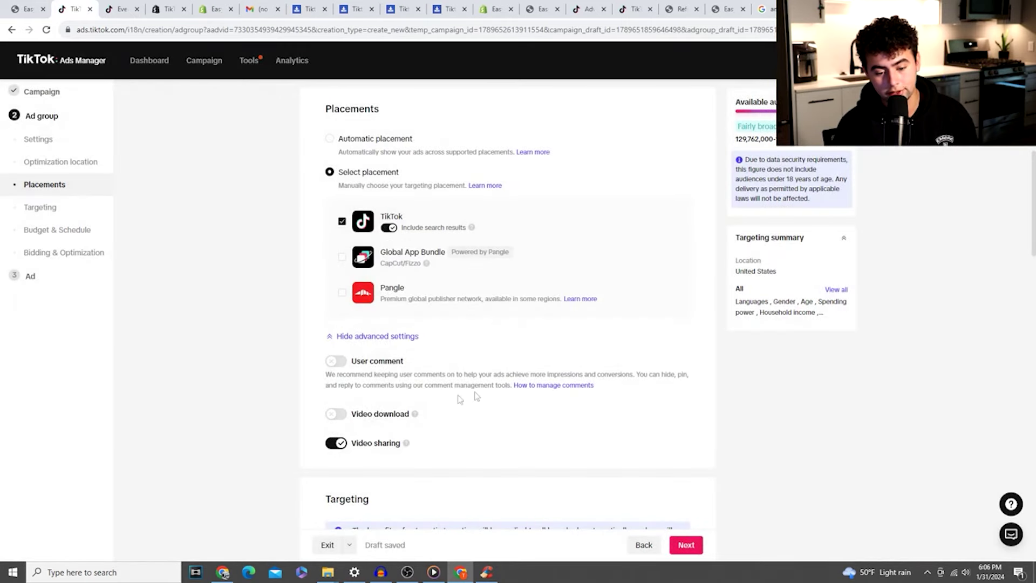
pyautogui.click(334, 447)
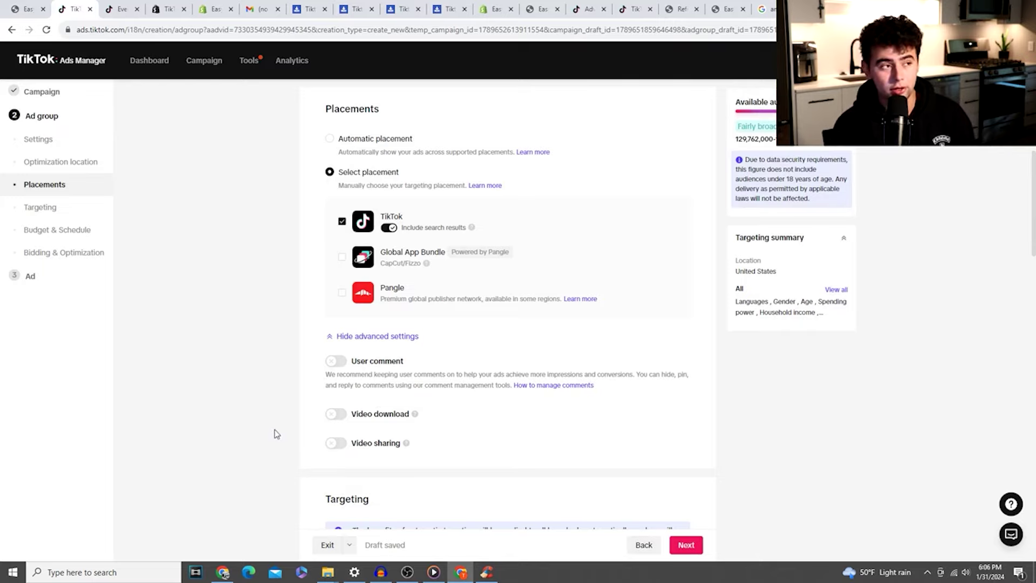
# Add Canada to the ad group's targeted locations.
pyautogui.scroll(-1, 276, 434)
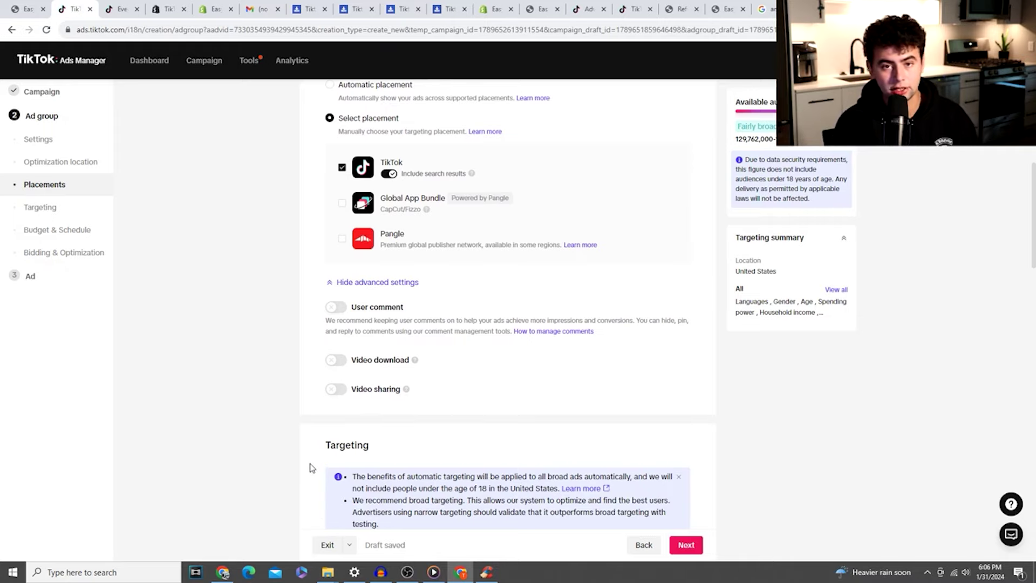
pyautogui.scroll(-2, 314, 480)
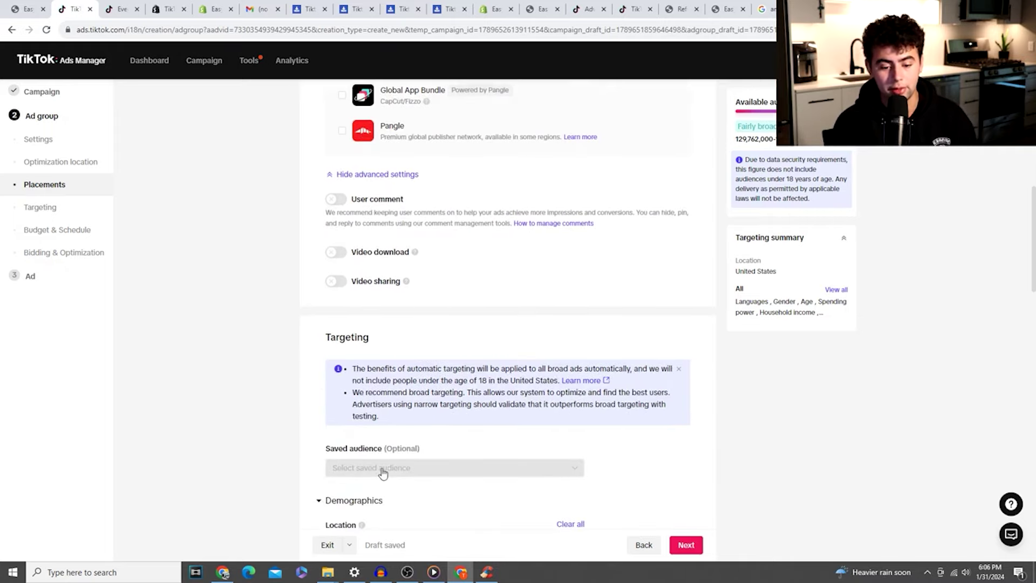
pyautogui.click(381, 572)
pyautogui.click(278, 452)
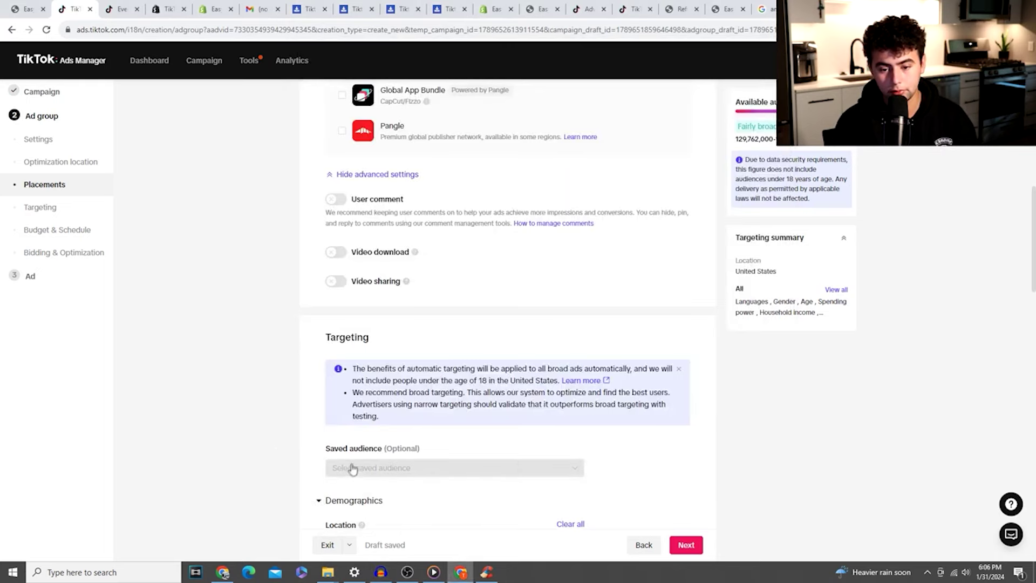
pyautogui.scroll(-4, 351, 467)
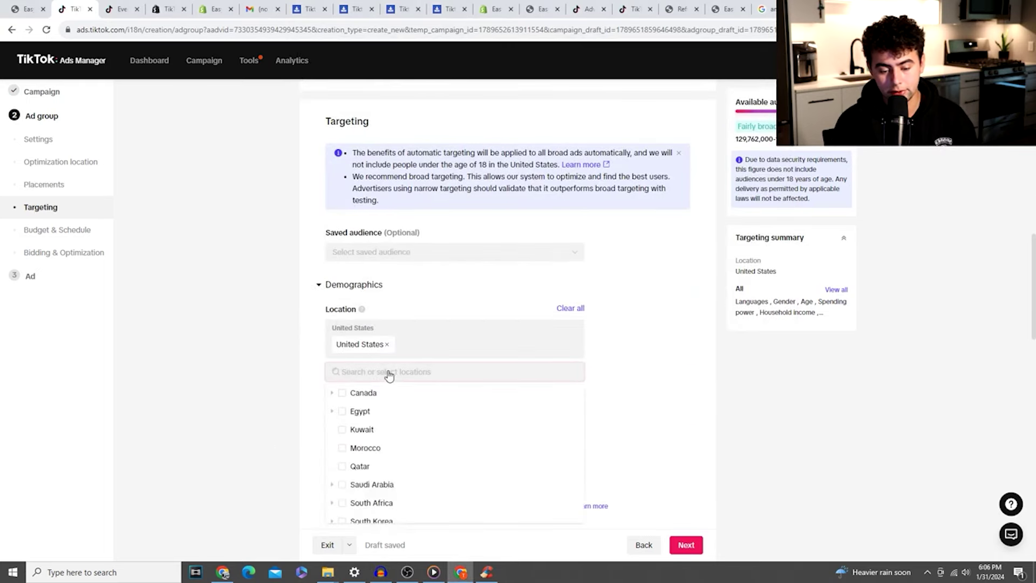
pyautogui.click(342, 392)
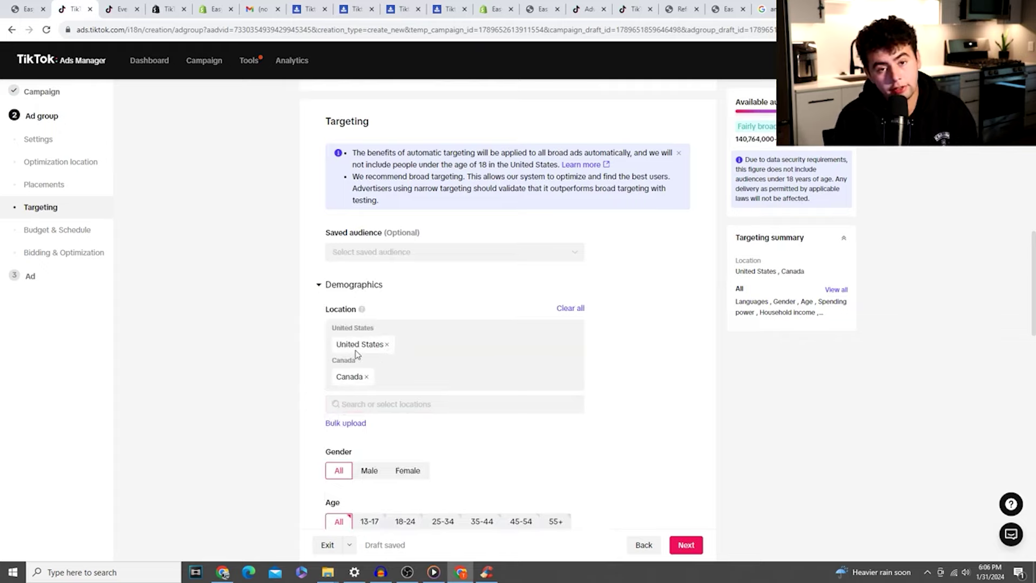
# Target the age groups 18-24, 25-34, 35-44, 45-54 and 55+.
pyautogui.scroll(-2, 402, 459)
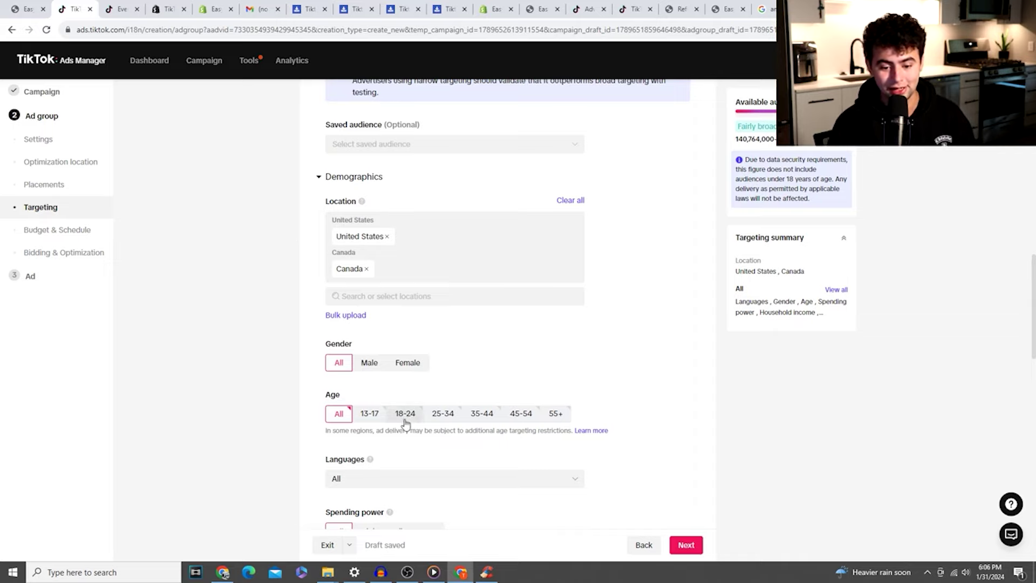
pyautogui.click(405, 414)
pyautogui.click(444, 415)
pyautogui.click(484, 415)
pyautogui.click(522, 415)
pyautogui.click(559, 415)
pyautogui.scroll(-2, 287, 398)
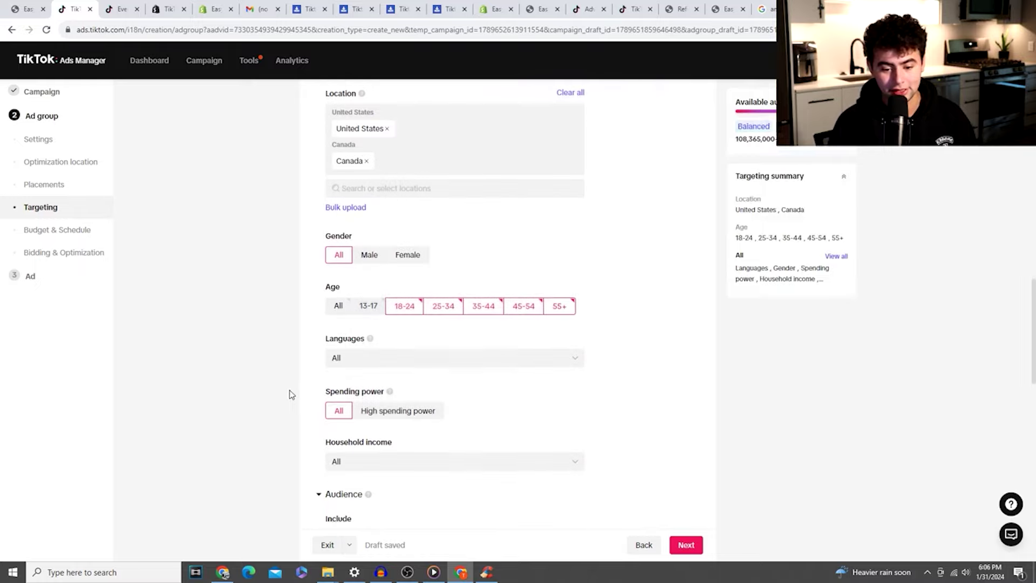
# Open the ad group's continuous-run start date and time for editing in the budget and schedule settings.
pyautogui.scroll(-4, 403, 400)
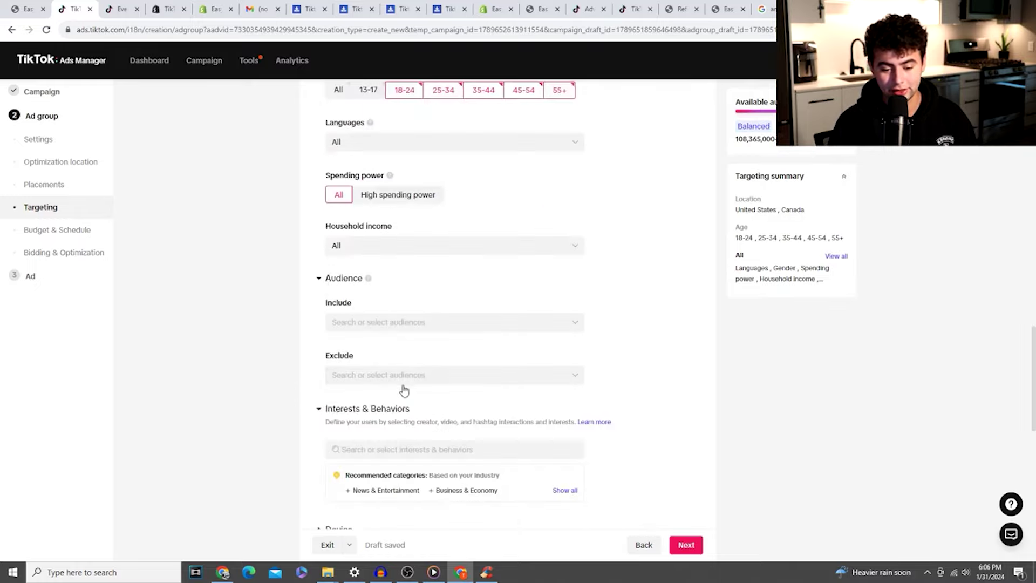
pyautogui.scroll(-6, 467, 266)
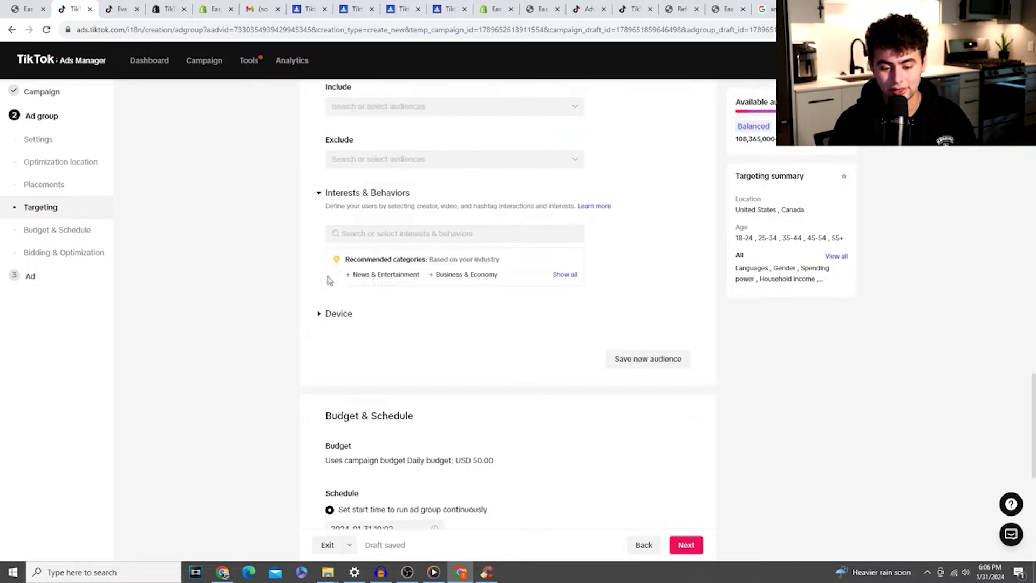
pyautogui.scroll(-2, 399, 317)
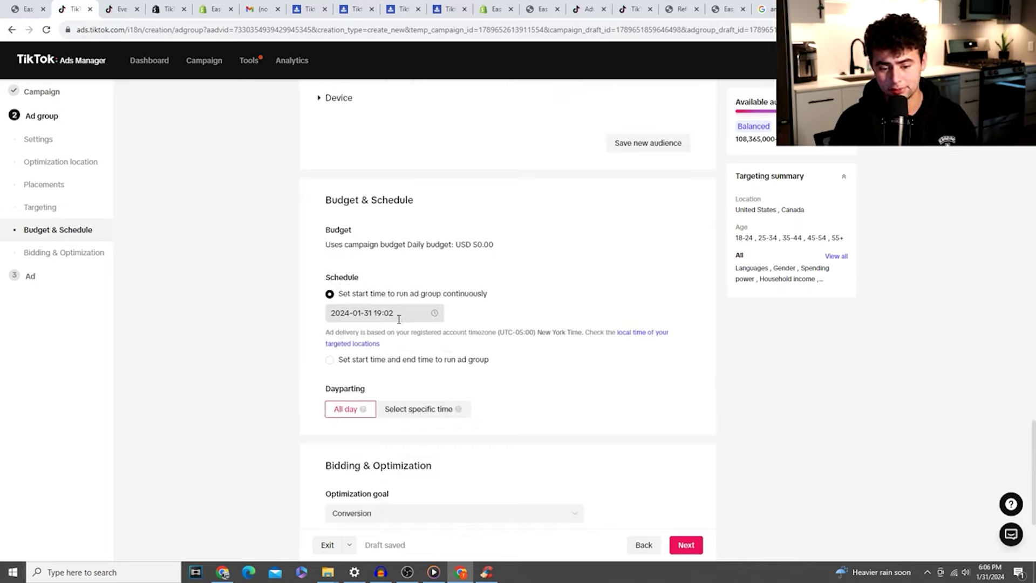
pyautogui.click(399, 317)
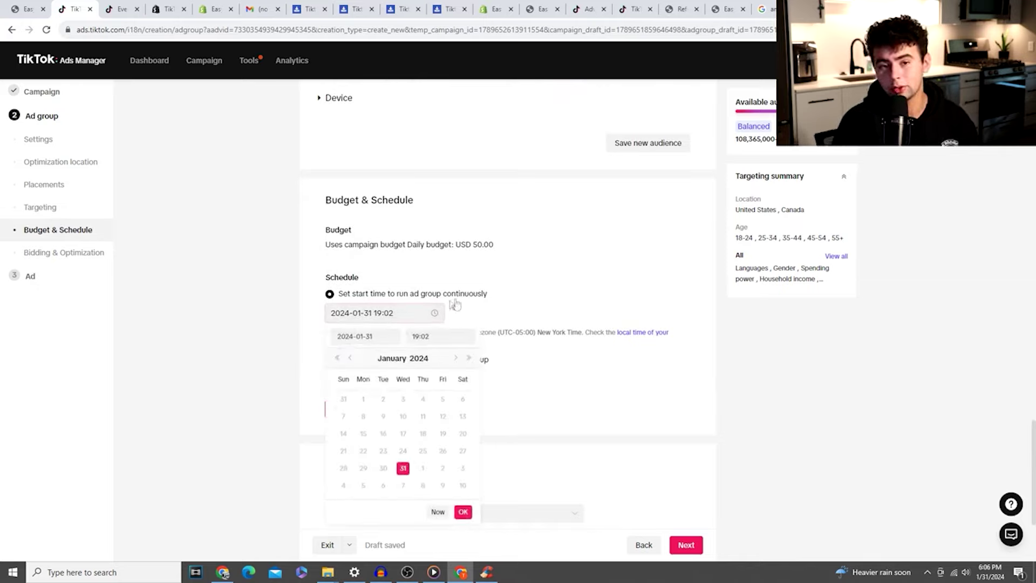
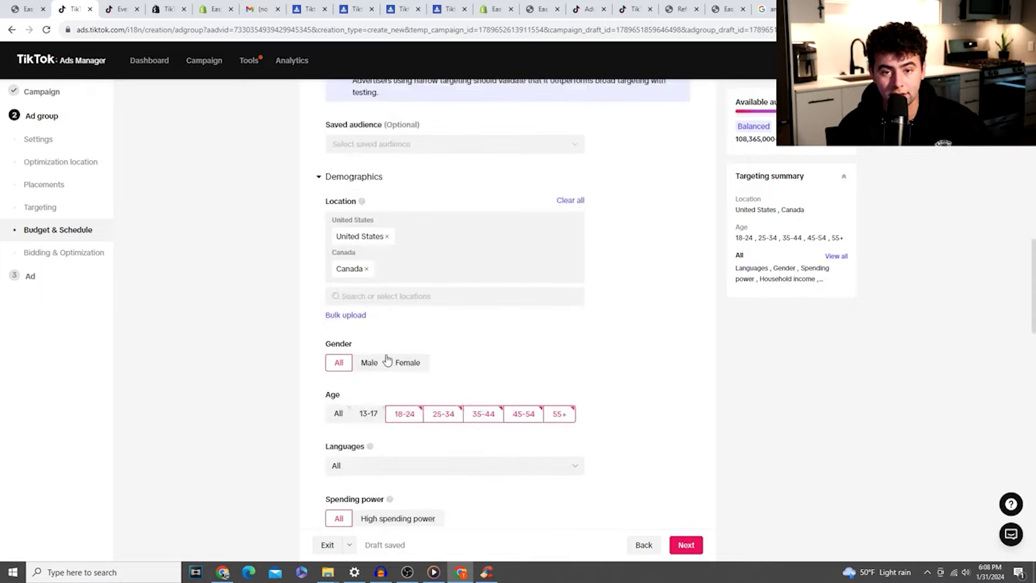
# Accept the ad group settings and proceed to the identity settings of the ad.
pyautogui.scroll(-8, 398, 363)
pyautogui.scroll(-10, 683, 472)
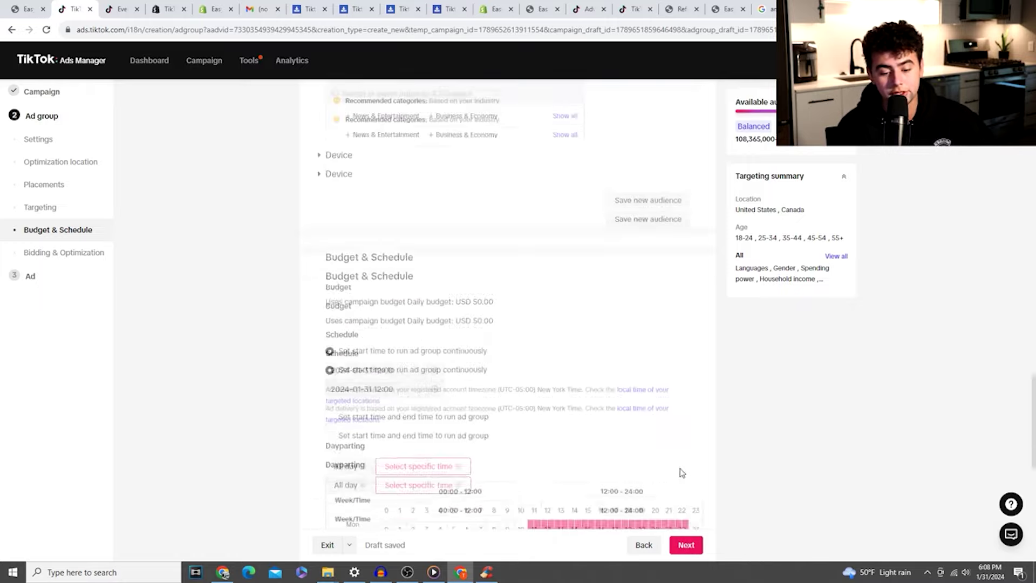
pyautogui.click(686, 546)
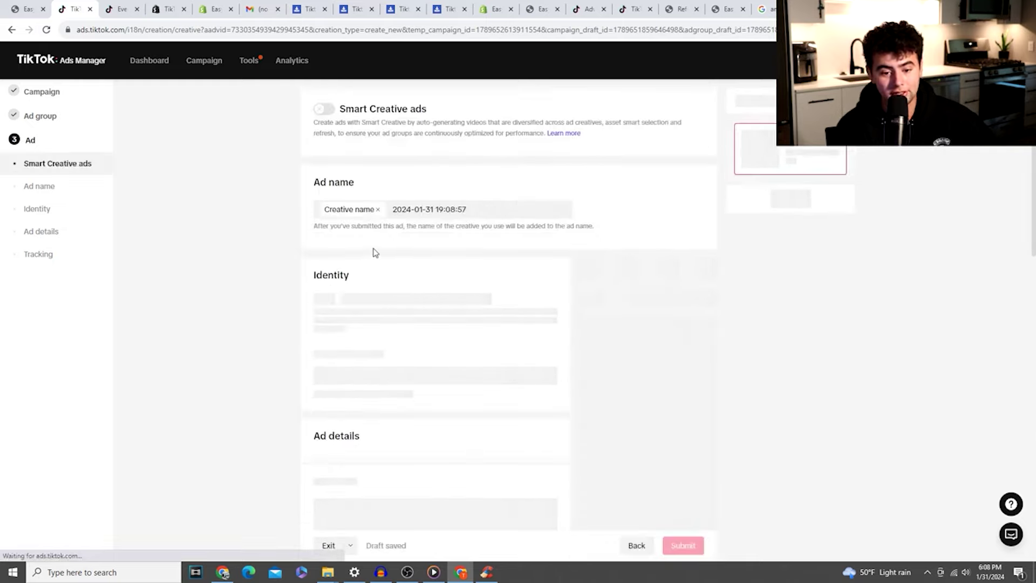
pyautogui.scroll(-1, 357, 251)
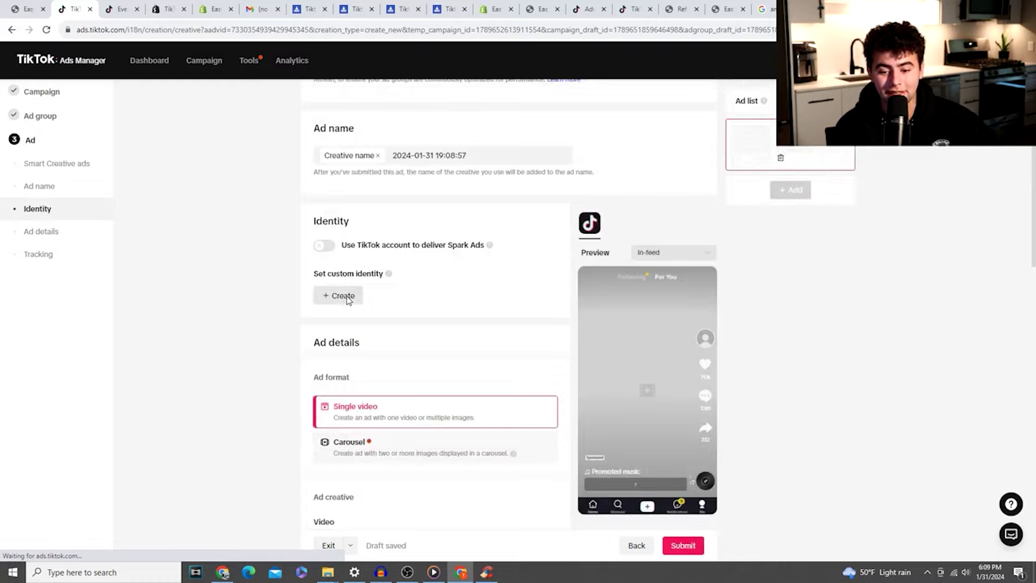
# Look up the store name in the Shopify admin and create a custom identity with the display name EasyClean™.
pyautogui.scroll(-3, 348, 299)
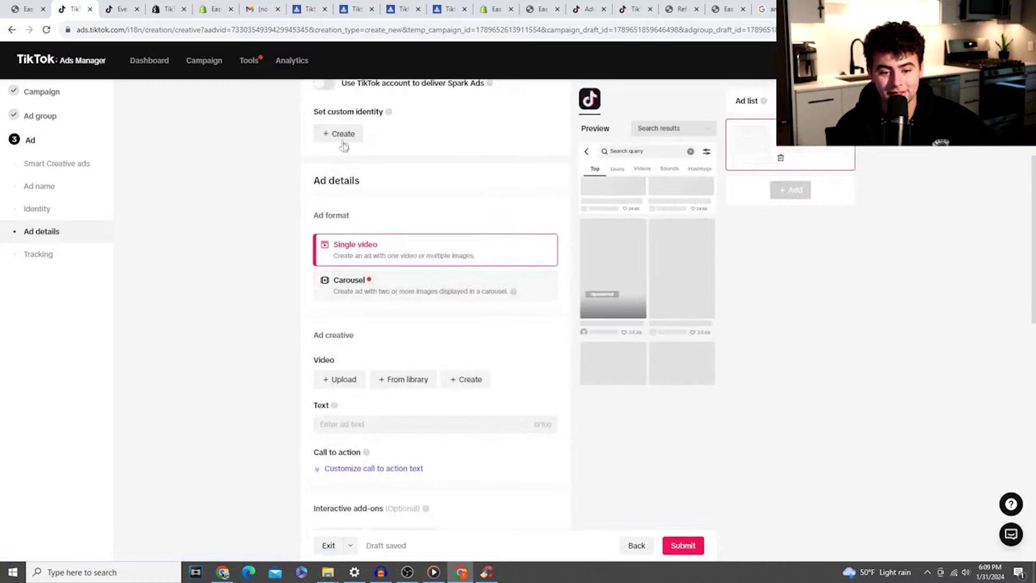
pyautogui.click(344, 135)
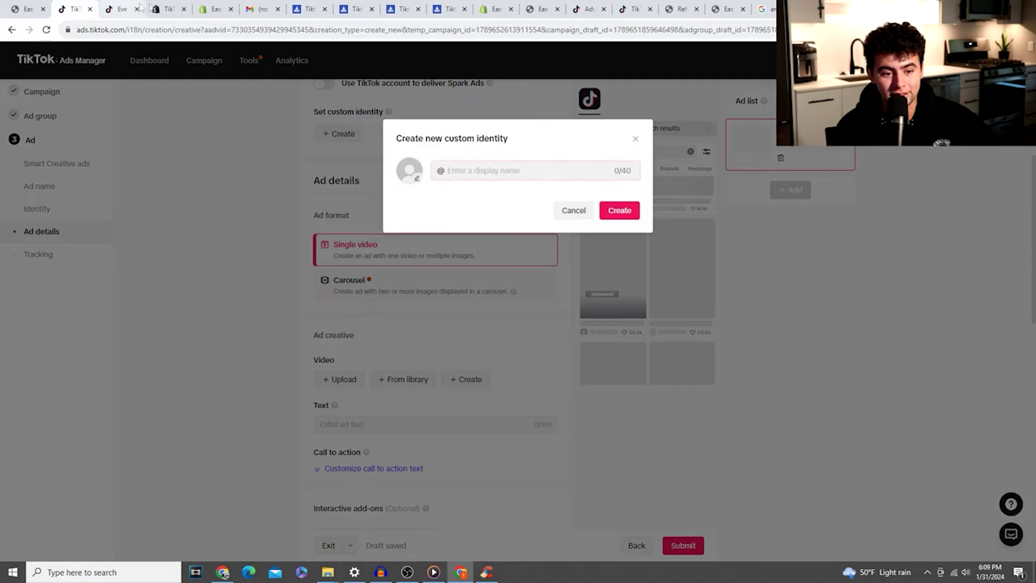
pyautogui.click(212, 9)
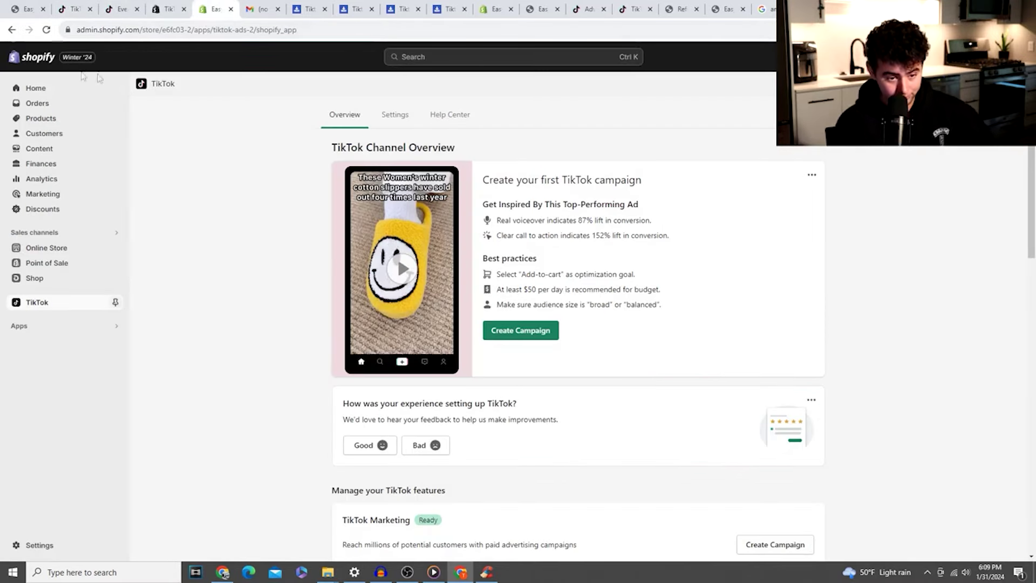
pyautogui.click(995, 56)
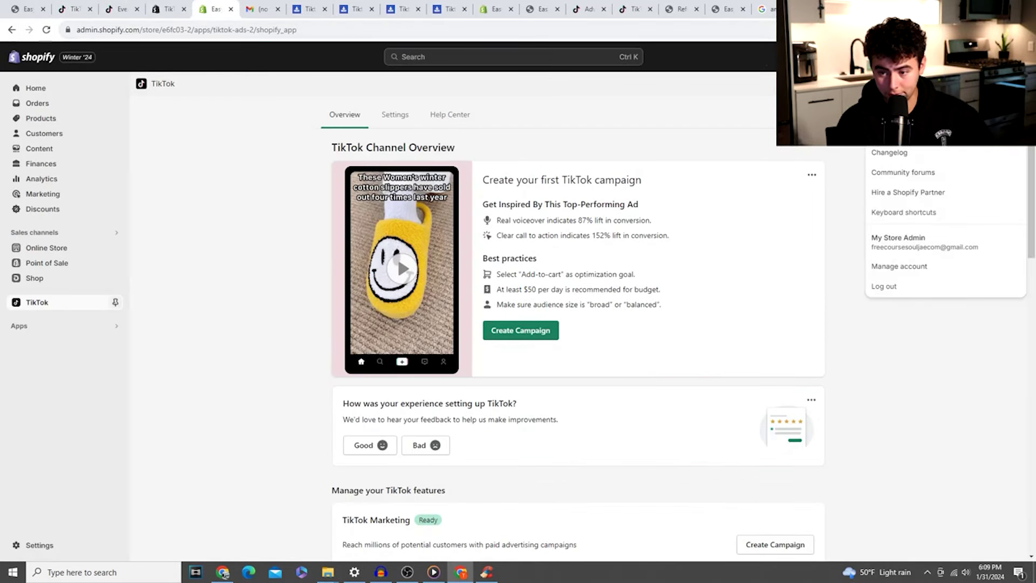
pyautogui.rightClick(894, 146)
pyautogui.press('Escape')
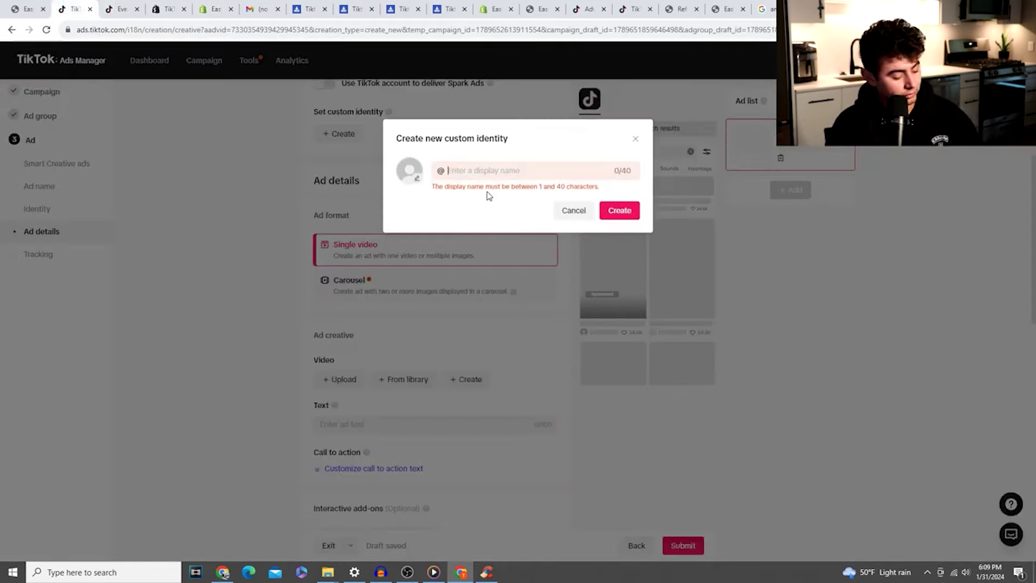
pyautogui.write('EasyClean™')
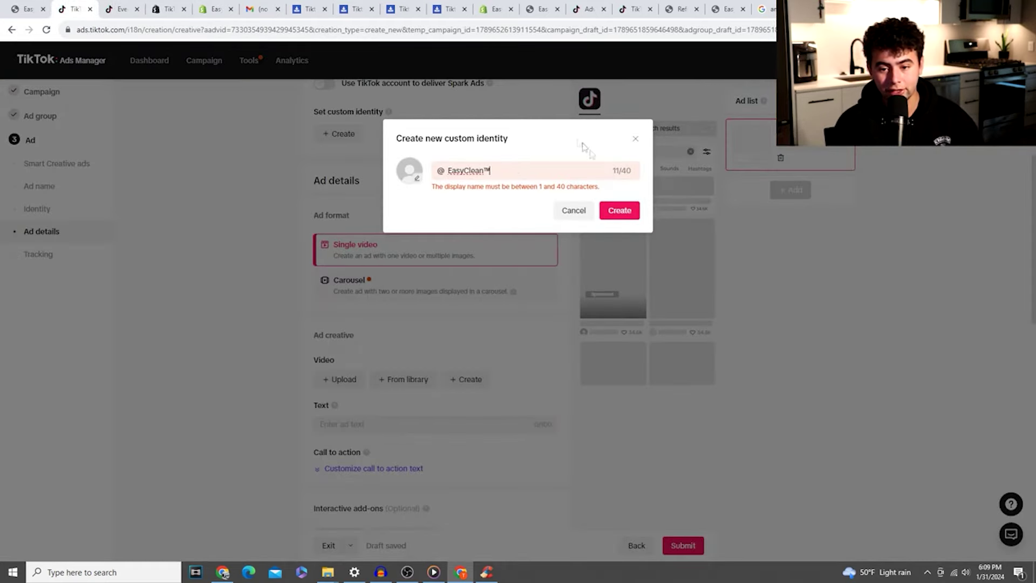
pyautogui.click(621, 214)
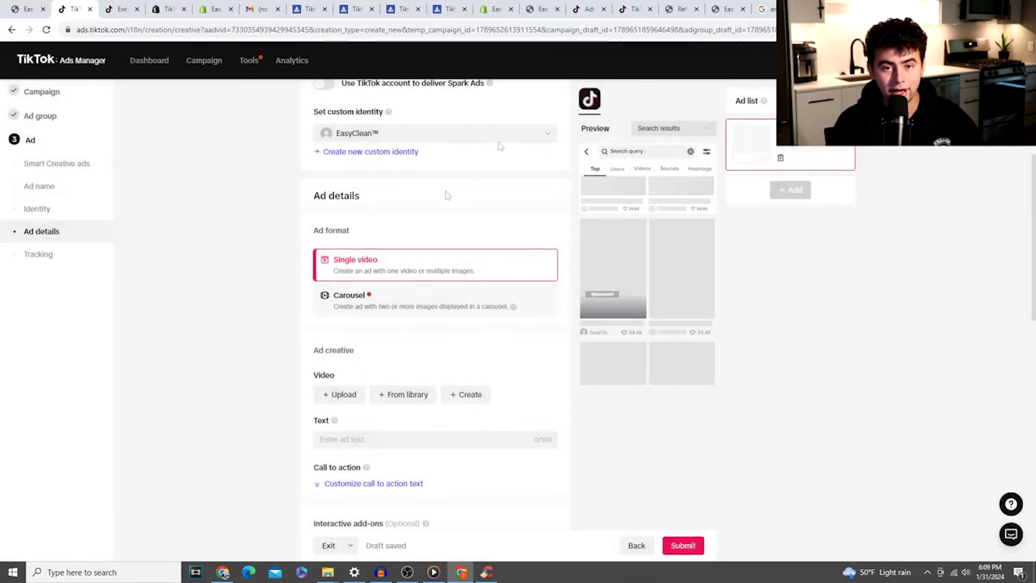
# Create the ad's custom identity again with the display name EasyClean™.
pyautogui.scroll(-3, 371, 300)
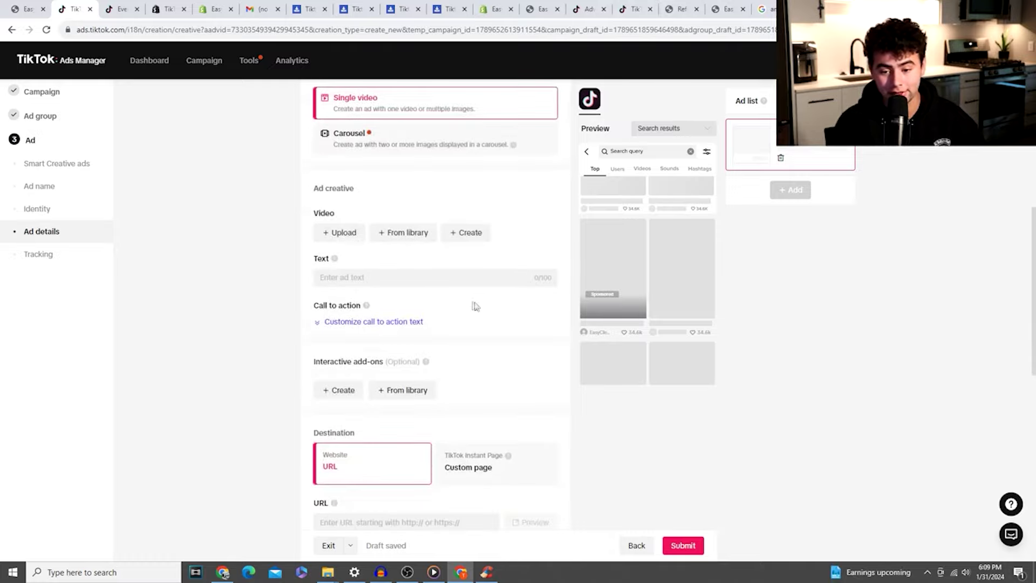
pyautogui.scroll(7, 460, 305)
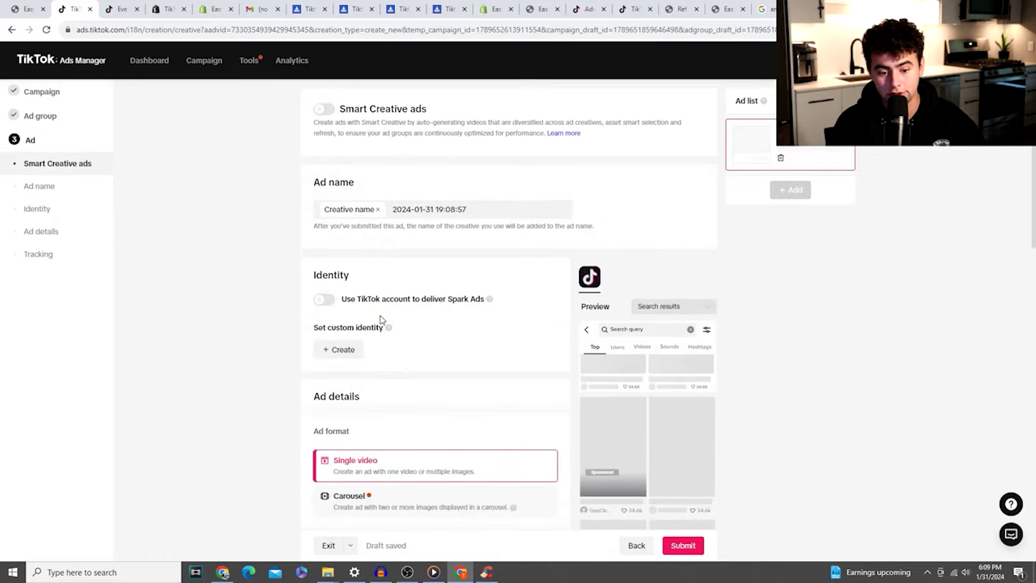
pyautogui.click(342, 349)
pyautogui.write('EasyClean™')
pyautogui.click(620, 210)
# Edit the EasyClean™ custom identity to use the pink hairbrush picture as its profile image, keeping the full circular crop.
pyautogui.scroll(-1, 276, 319)
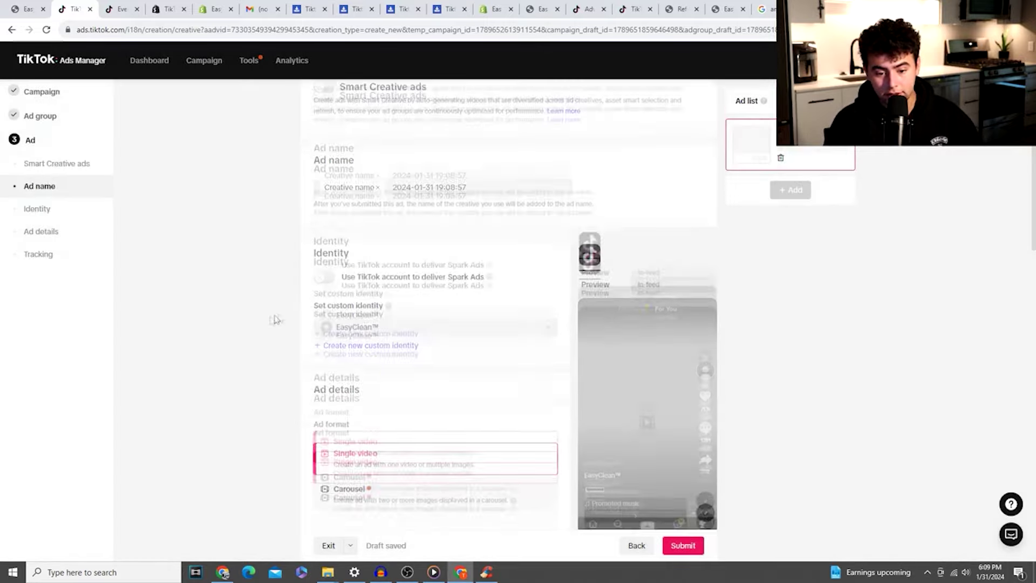
pyautogui.scroll(-2, 275, 319)
pyautogui.click(350, 241)
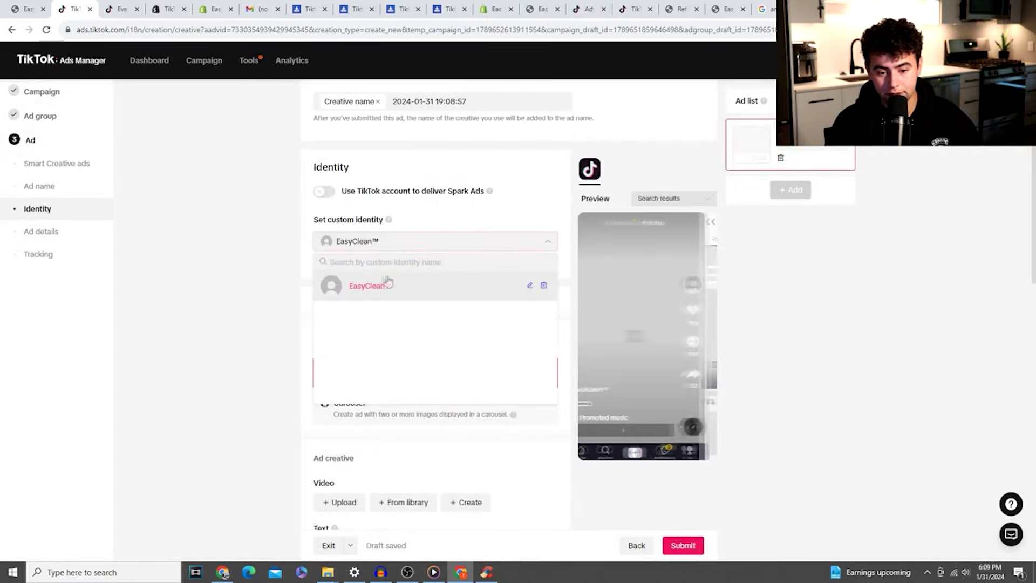
pyautogui.click(530, 287)
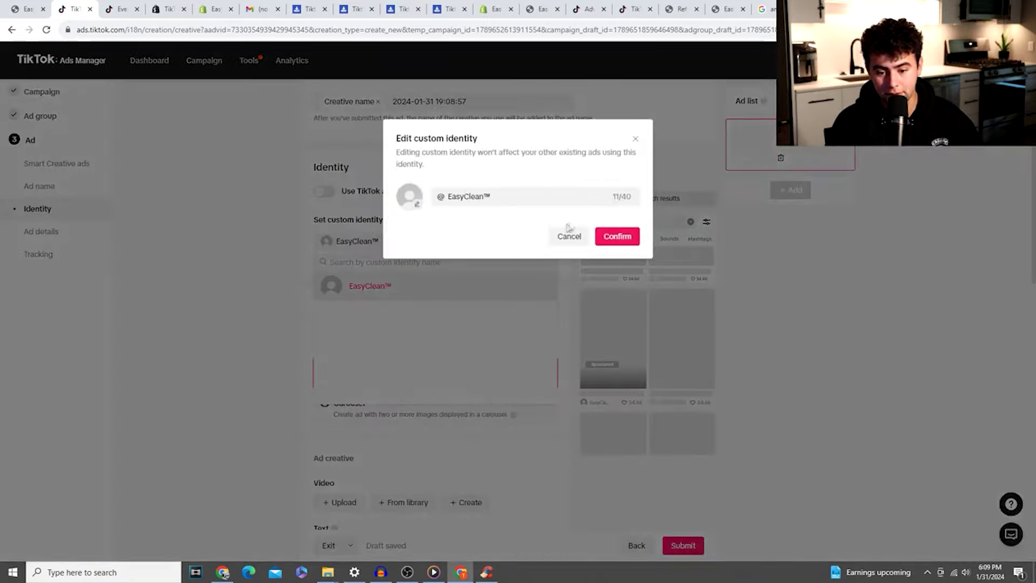
pyautogui.click(411, 197)
pyautogui.doubleClick(128, 88)
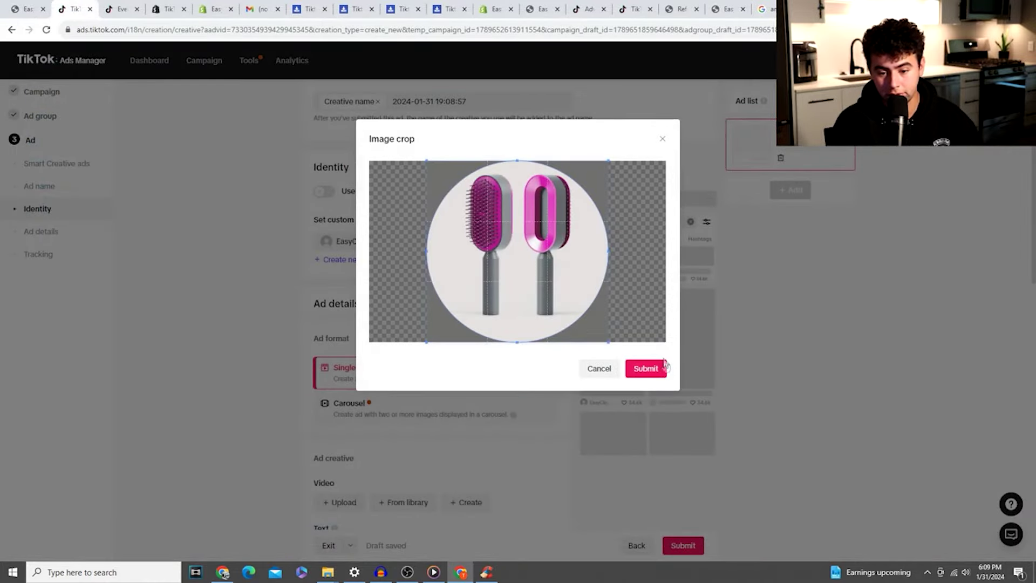
pyautogui.click(660, 368)
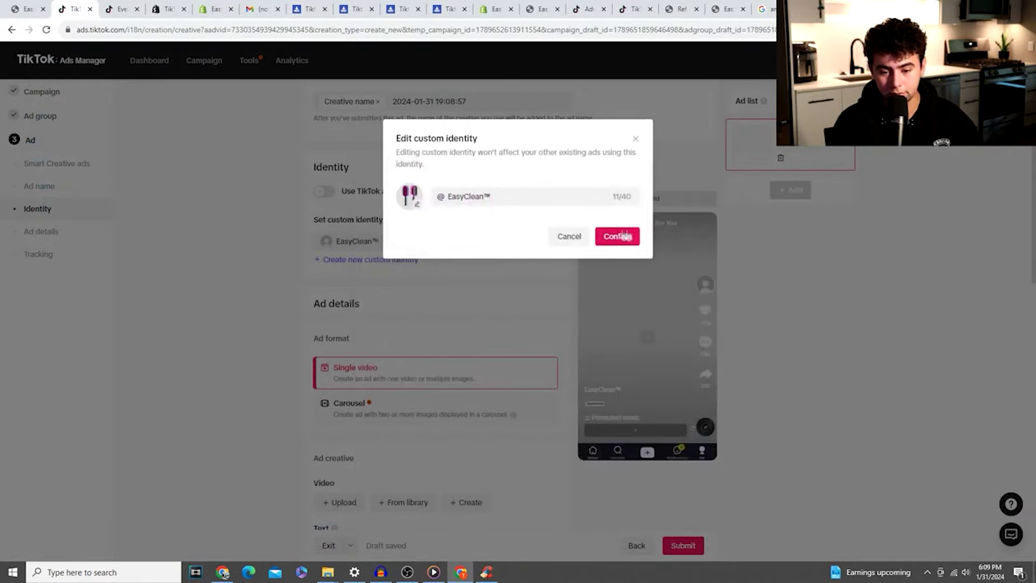
pyautogui.click(614, 238)
# Upload the four downloaded Snaptik videos and delete the extra ads, keeping only the one with Snaptik.app_7330412728877731115.mp4.
pyautogui.scroll(-2, 319, 335)
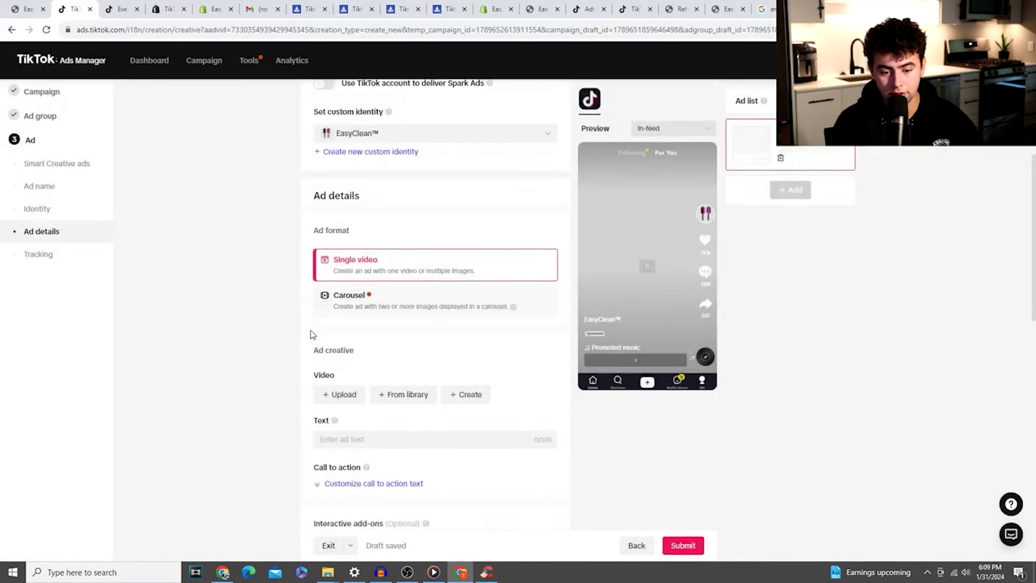
pyautogui.scroll(-2, 312, 335)
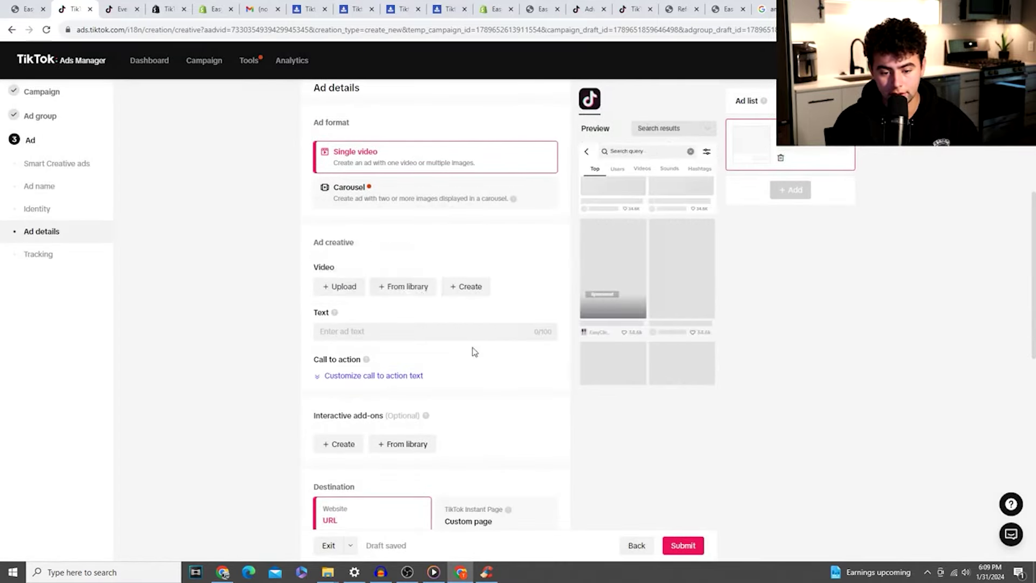
pyautogui.click(422, 297)
pyautogui.click(407, 287)
pyautogui.click(343, 287)
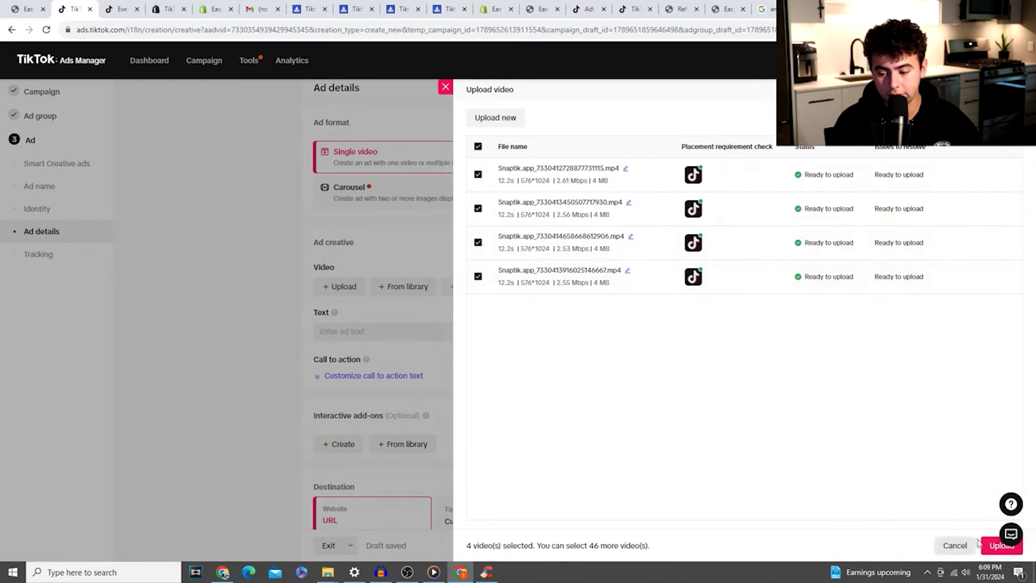
pyautogui.click(1002, 545)
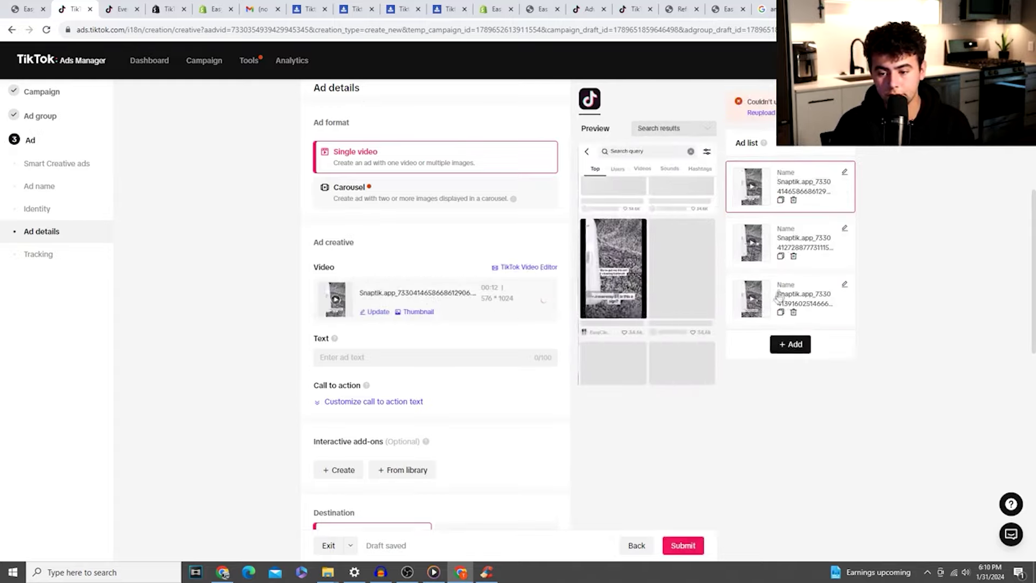
pyautogui.click(794, 257)
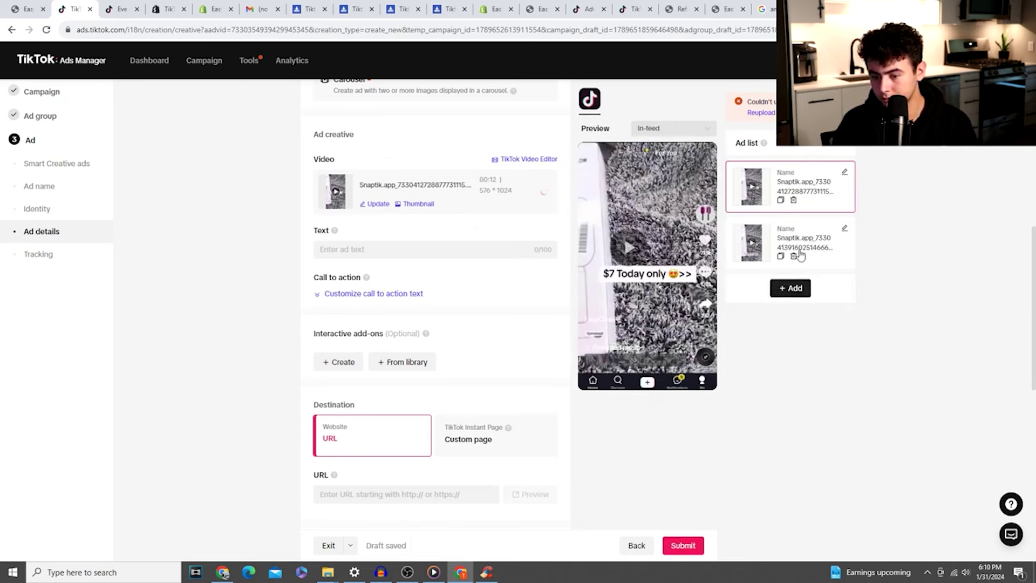
pyautogui.click(796, 255)
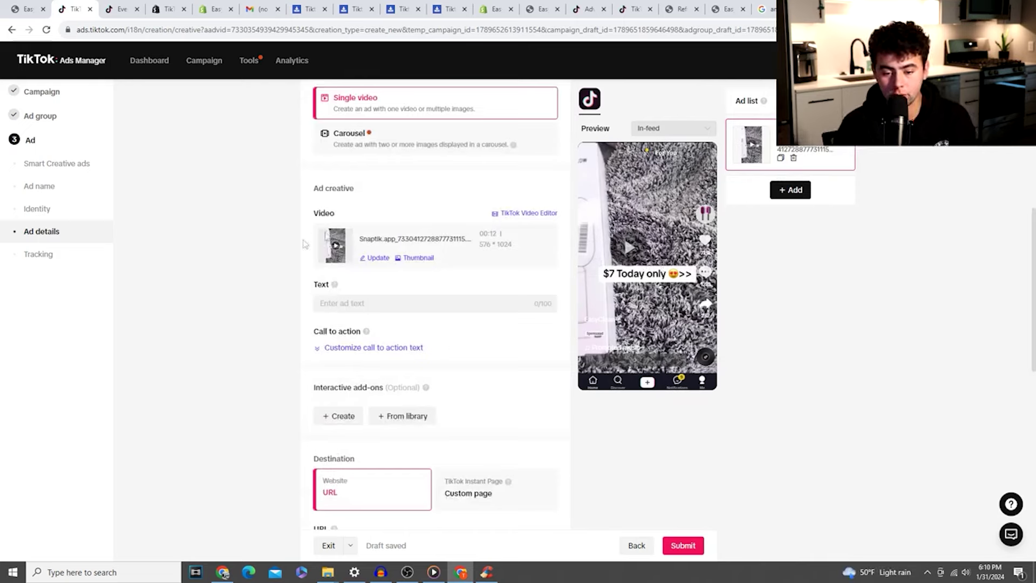
# Expand the call-to-action customization and set the ad text to "Sale Ends Today!".
pyautogui.click(378, 308)
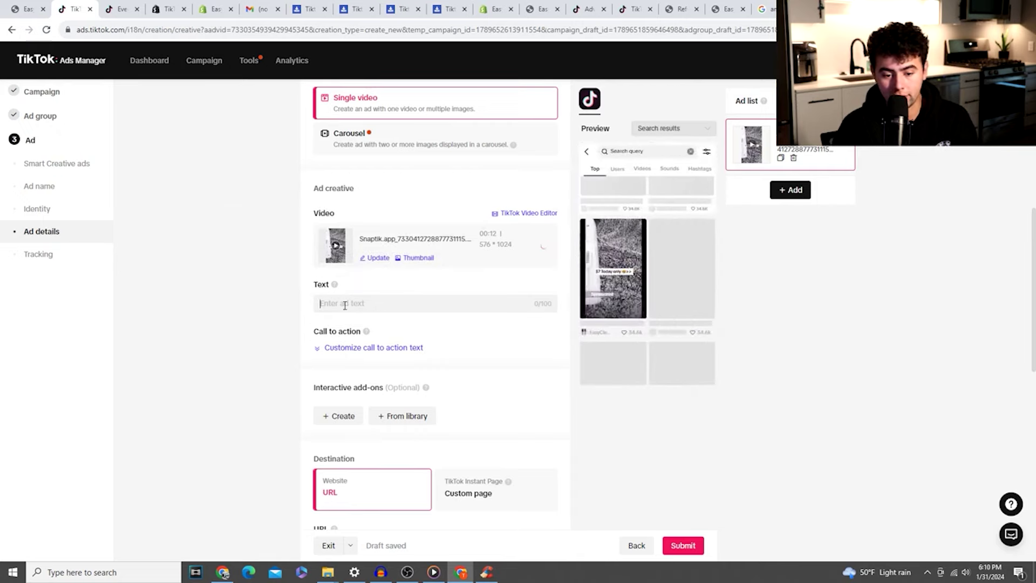
pyautogui.click(337, 352)
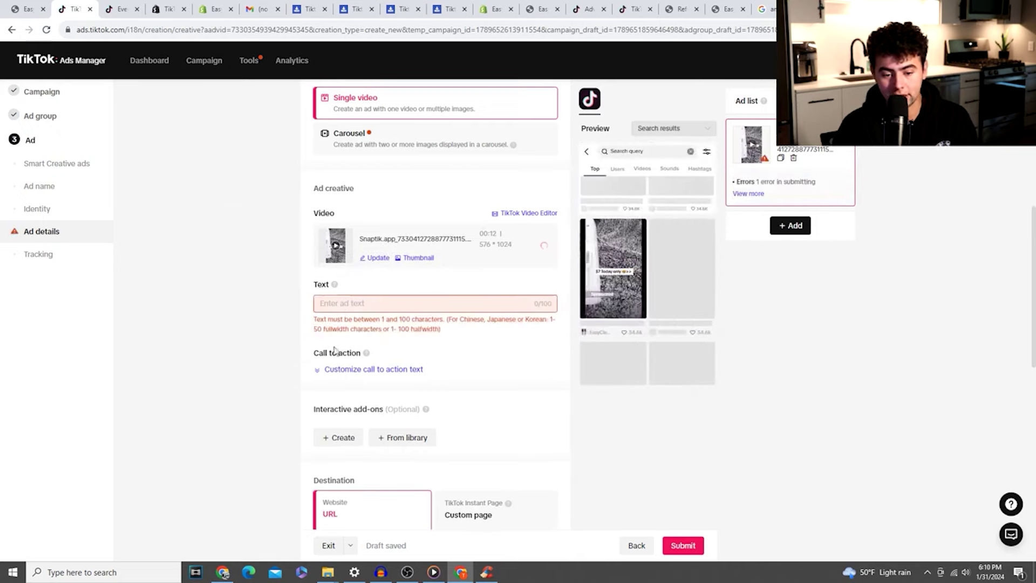
pyautogui.click(332, 374)
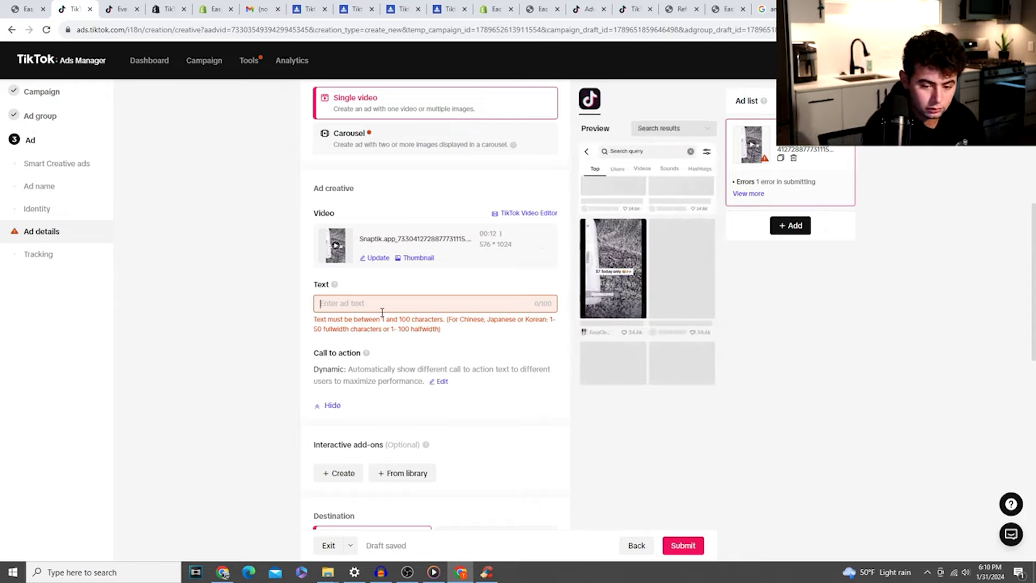
pyautogui.write('$')
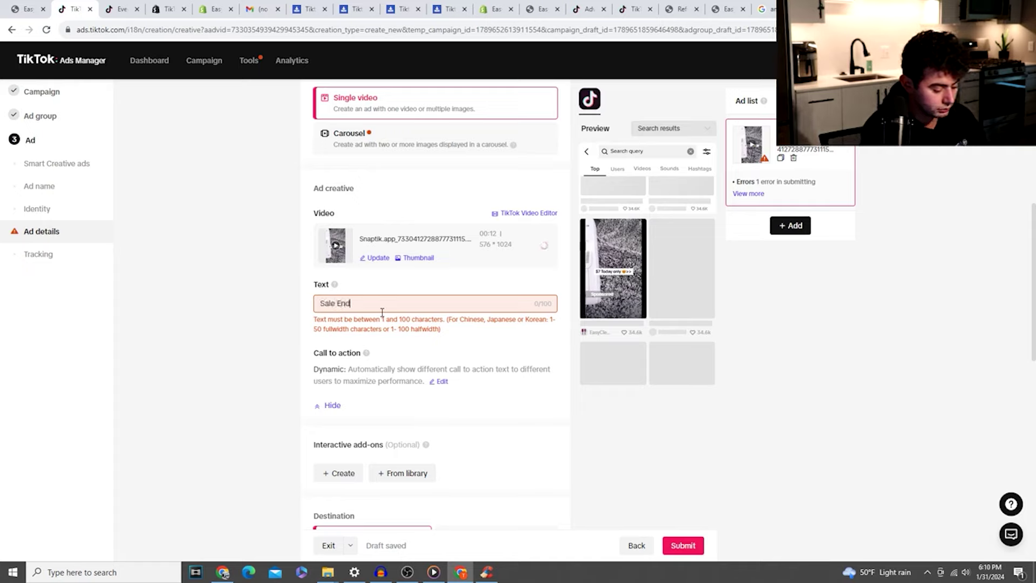
pyautogui.write('ale Ends Today!')
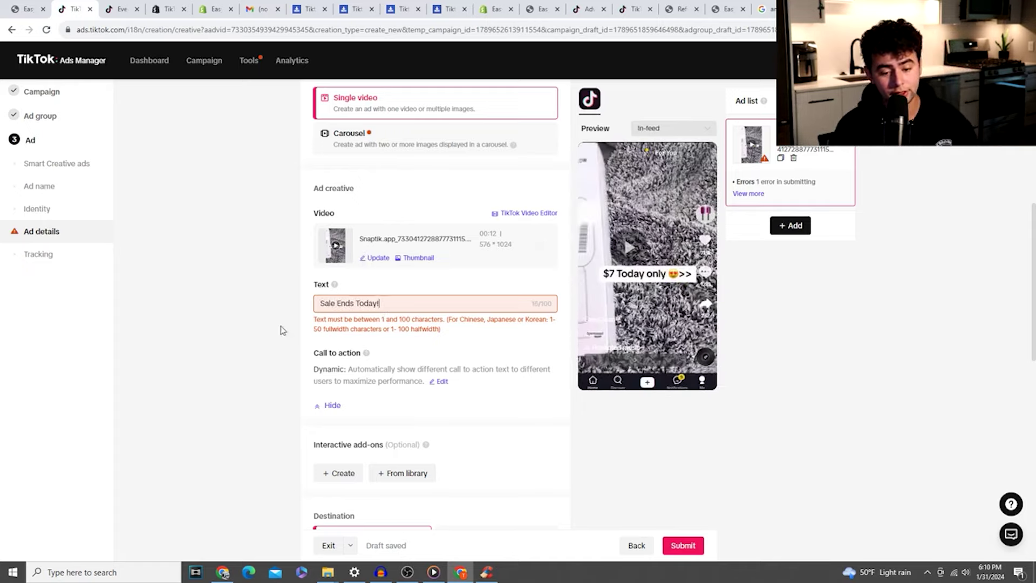
# Switch to the EasyClean™ storefront and open the Self-Cleaning Hairbrush product page from the home page's catalog.
pyautogui.scroll(-3, 280, 331)
pyautogui.click(387, 439)
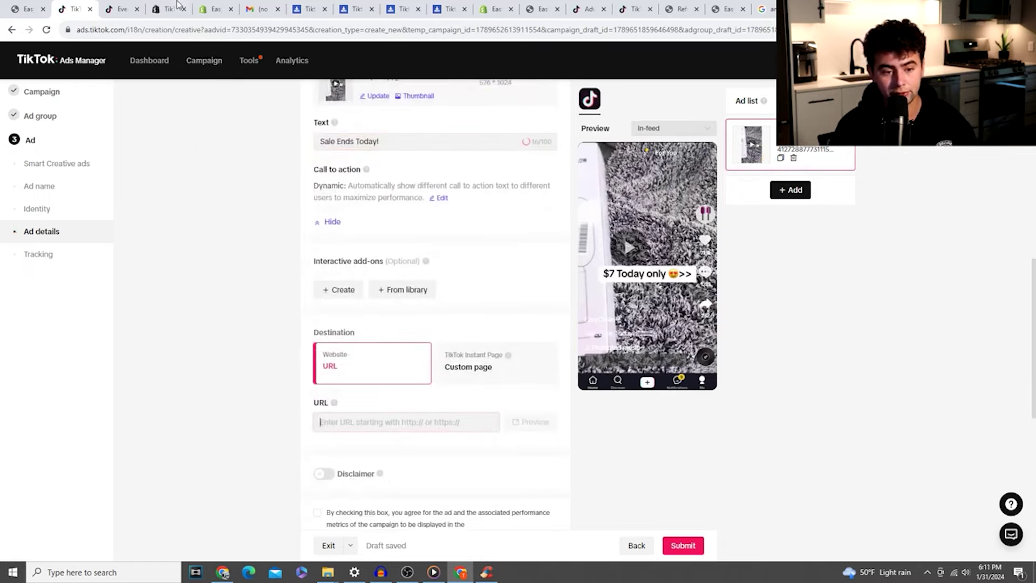
pyautogui.click(179, 4)
pyautogui.click(216, 8)
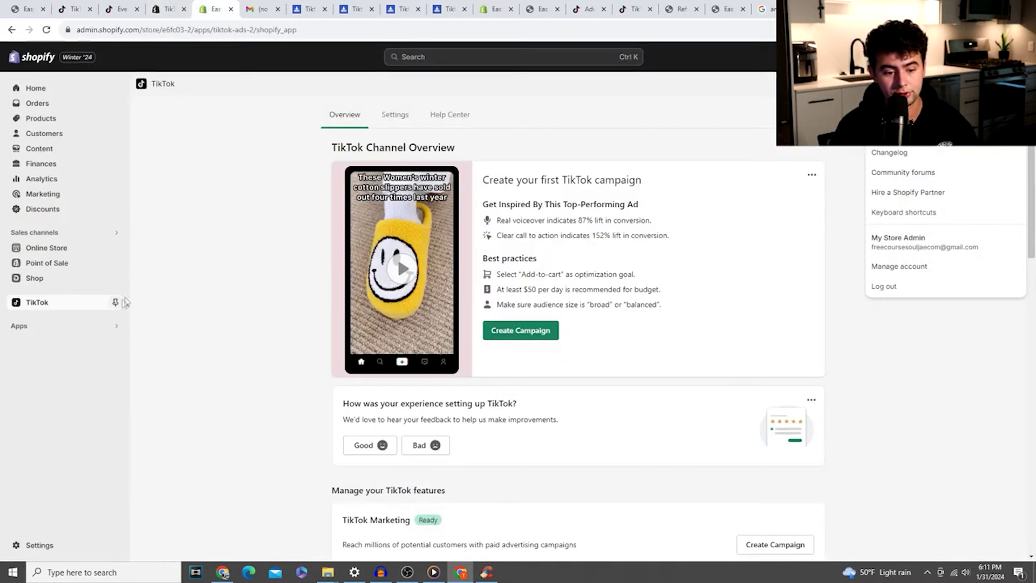
pyautogui.click(171, 5)
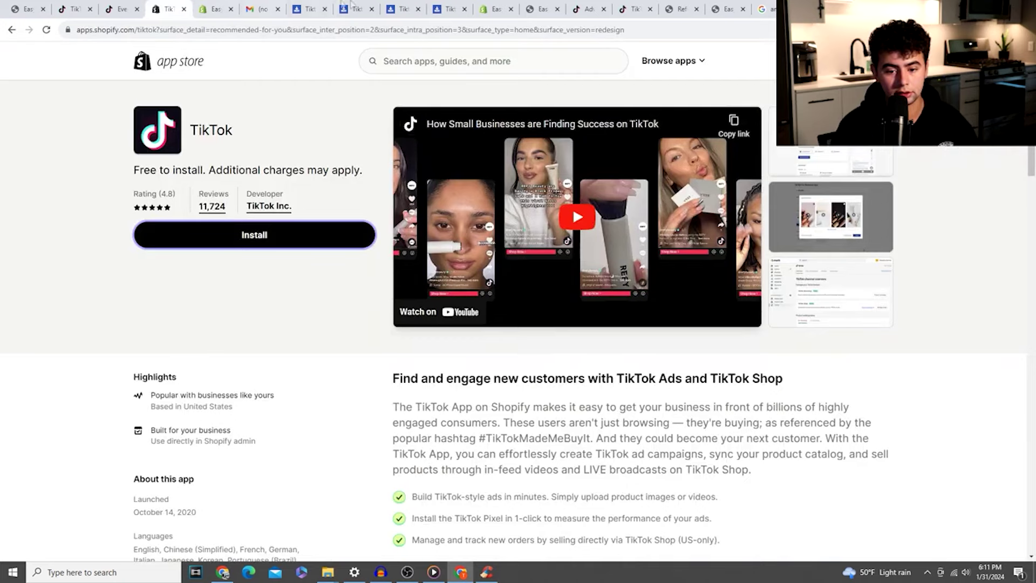
pyautogui.click(24, 9)
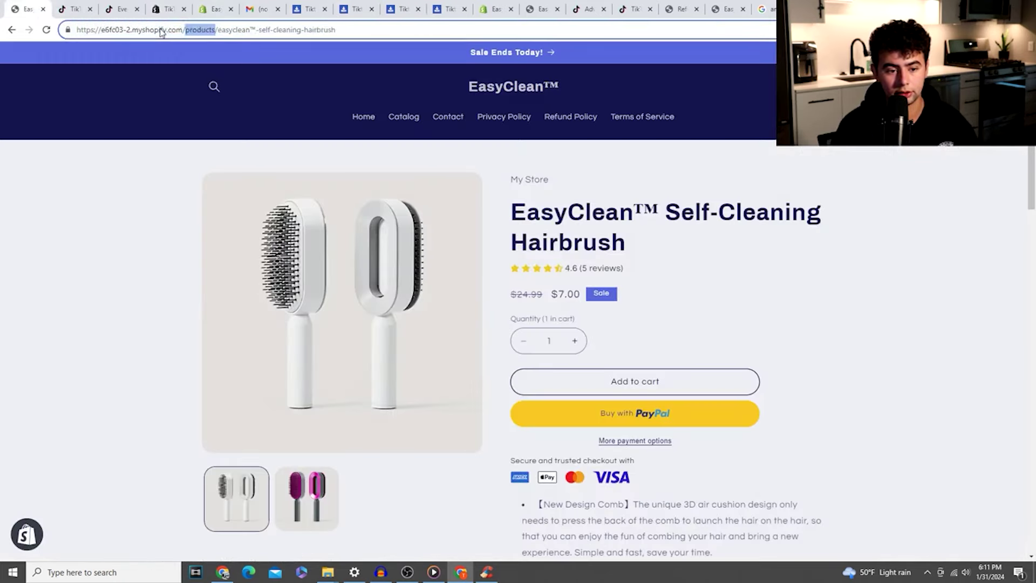
pyautogui.hotkey('ctrl', 'a')
pyautogui.press('Return')
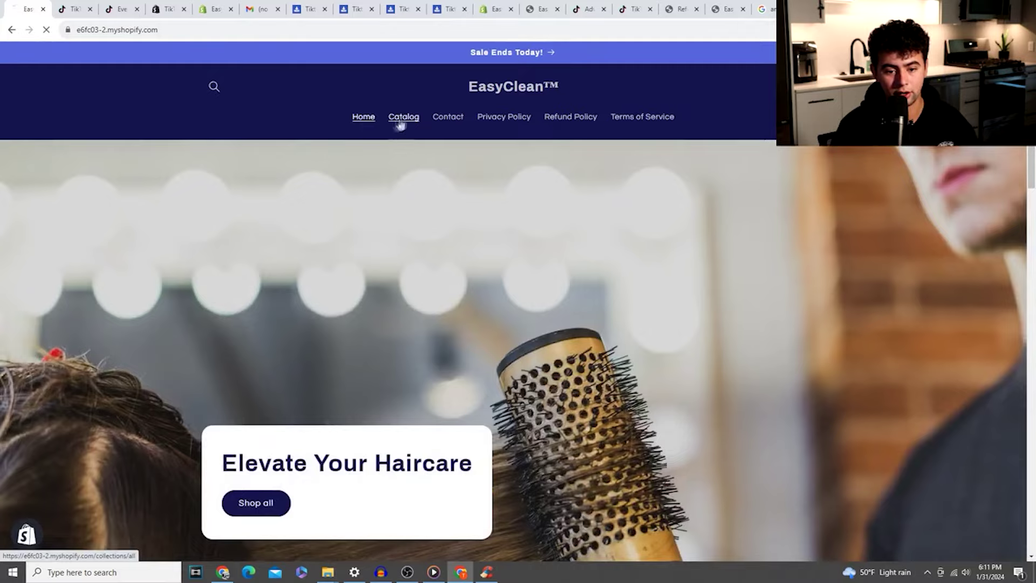
pyautogui.click(401, 120)
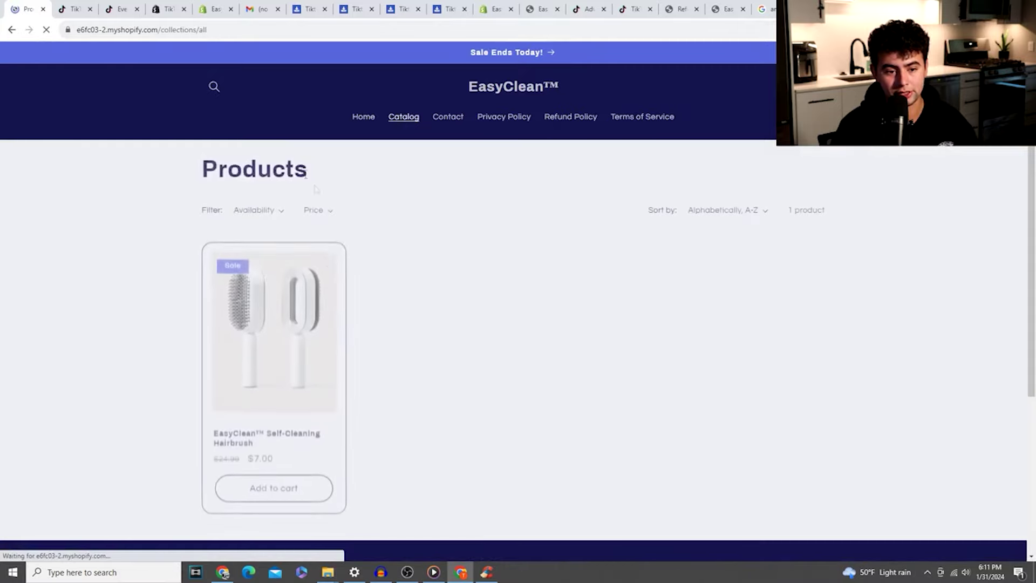
pyautogui.scroll(-1, 301, 269)
pyautogui.click(301, 270)
# Copy the hairbrush product page's full address and enter it as the ad's website destination URL in TikTok Ads Manager.
pyautogui.doubleClick(130, 31)
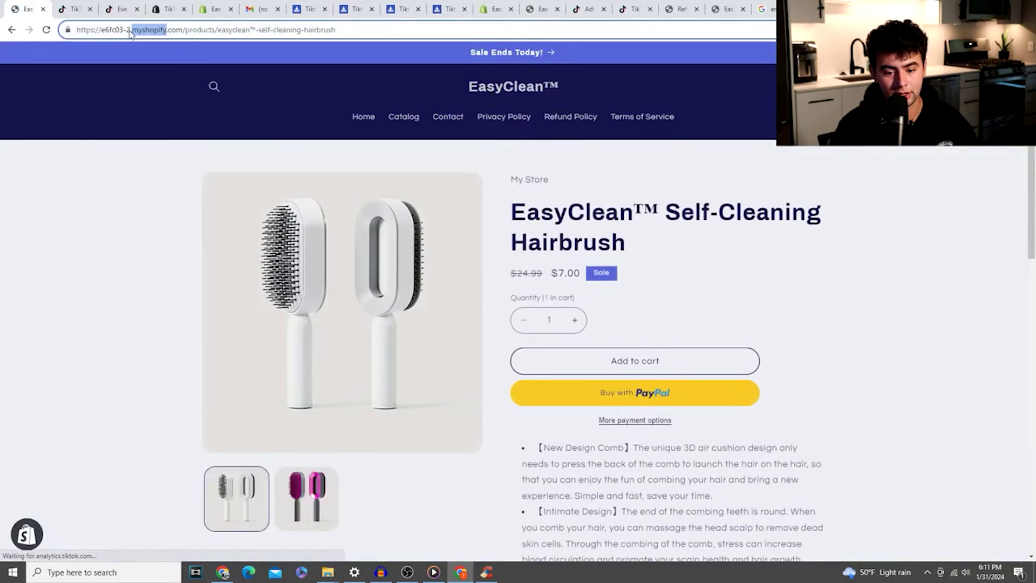
pyautogui.hotkey('ctrl', 'a')
pyautogui.rightClick(128, 29)
pyautogui.click(180, 92)
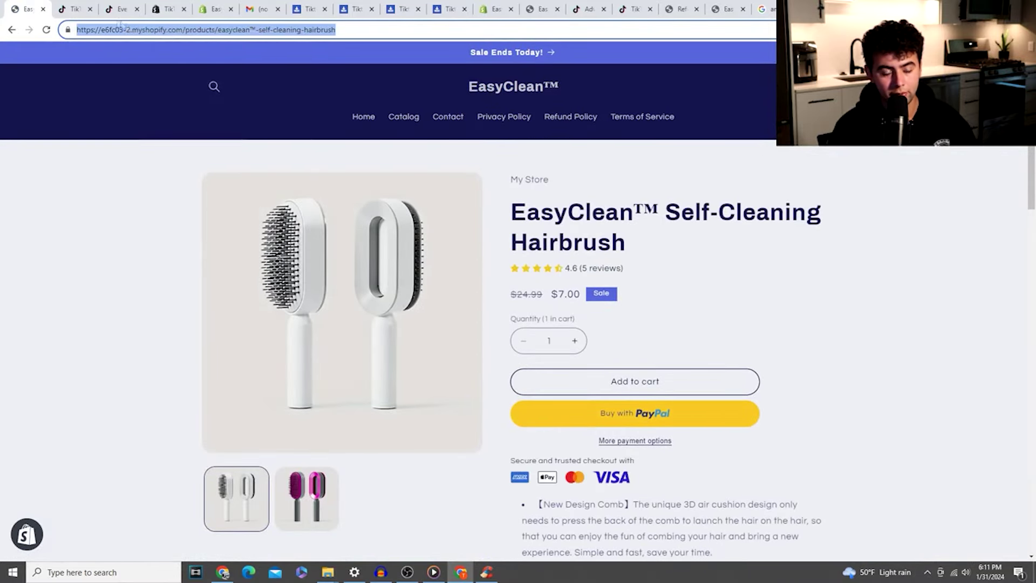
pyautogui.click(74, 8)
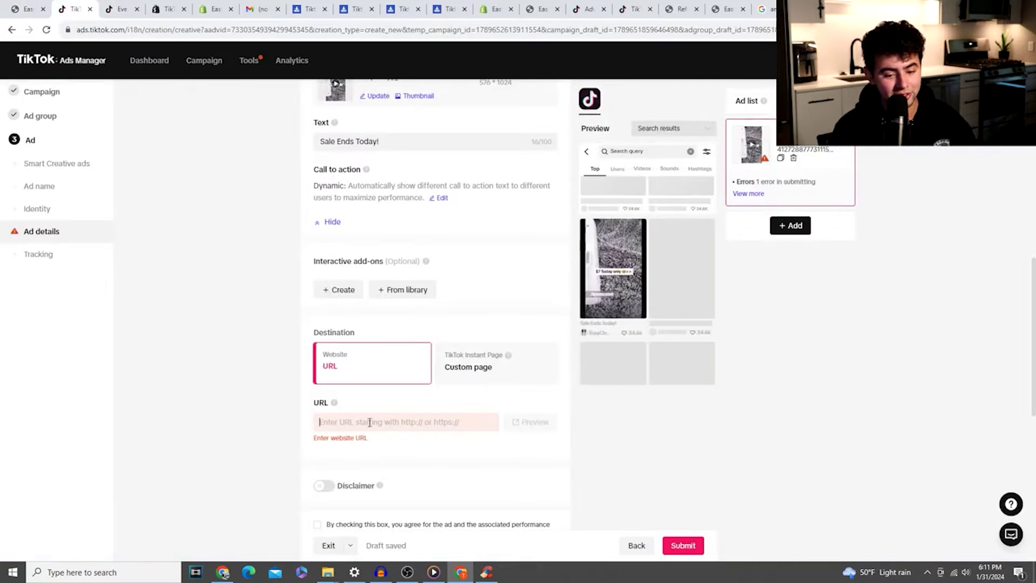
pyautogui.hotkey('ctrl', 'v')
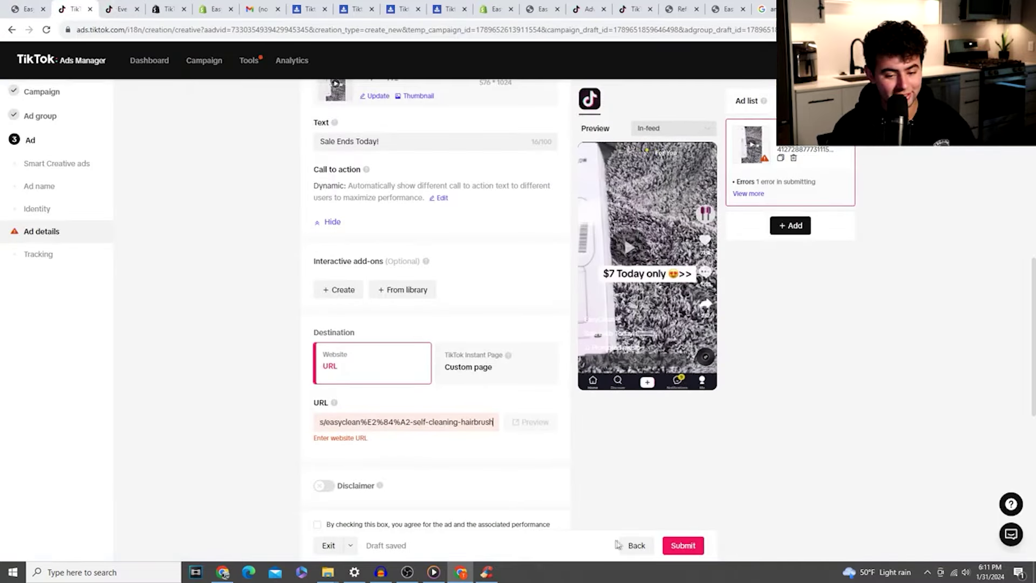
# Submit the ad and bring up the credit or debit card form for adding a new payment method.
pyautogui.click(684, 550)
pyautogui.scroll(-3, 286, 399)
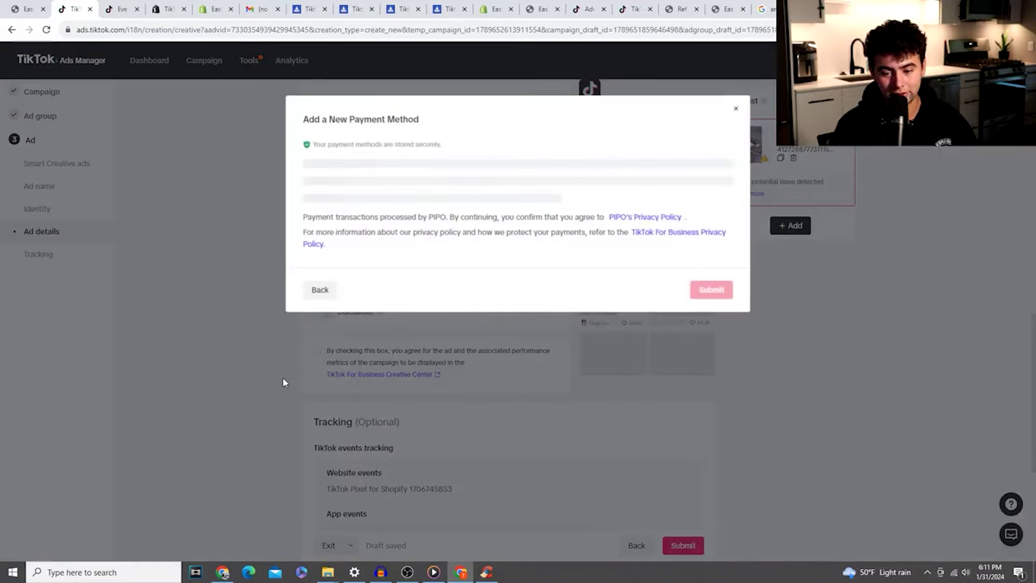
pyautogui.click(413, 178)
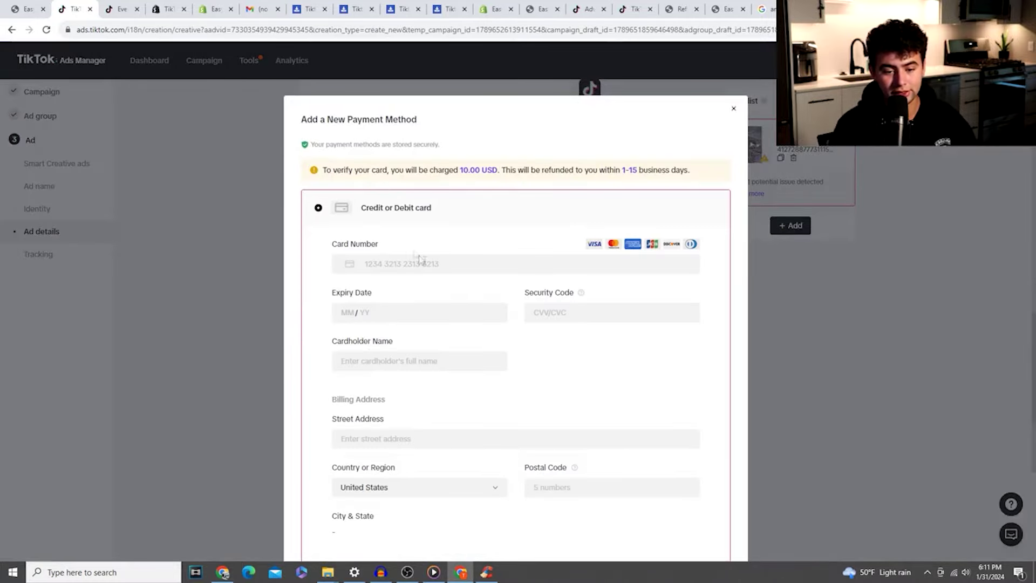
pyautogui.scroll(-4, 402, 339)
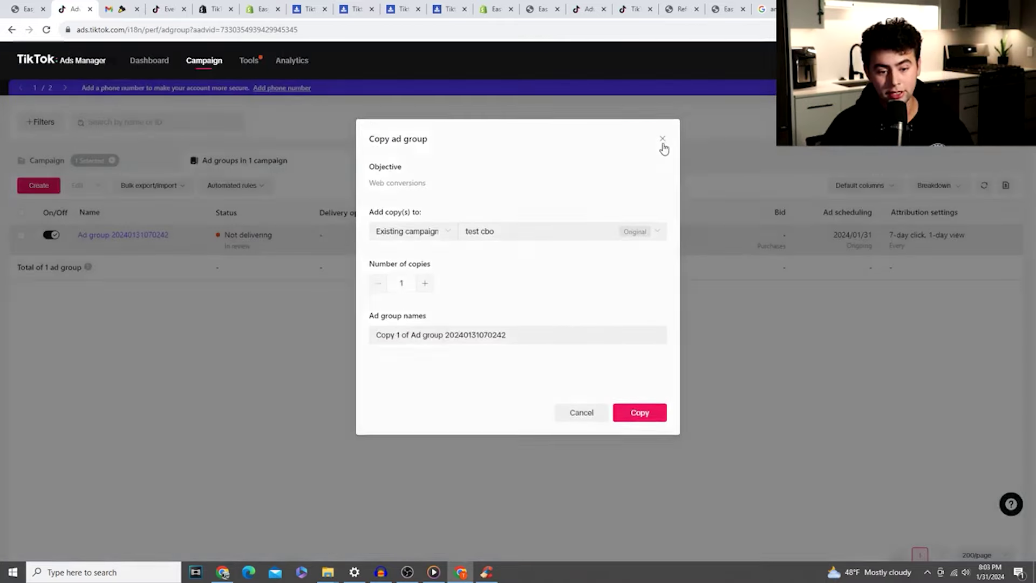
# Close the ad group copy dialog and view TikTok For Business's first-campaign email in Gmail.
pyautogui.click(661, 142)
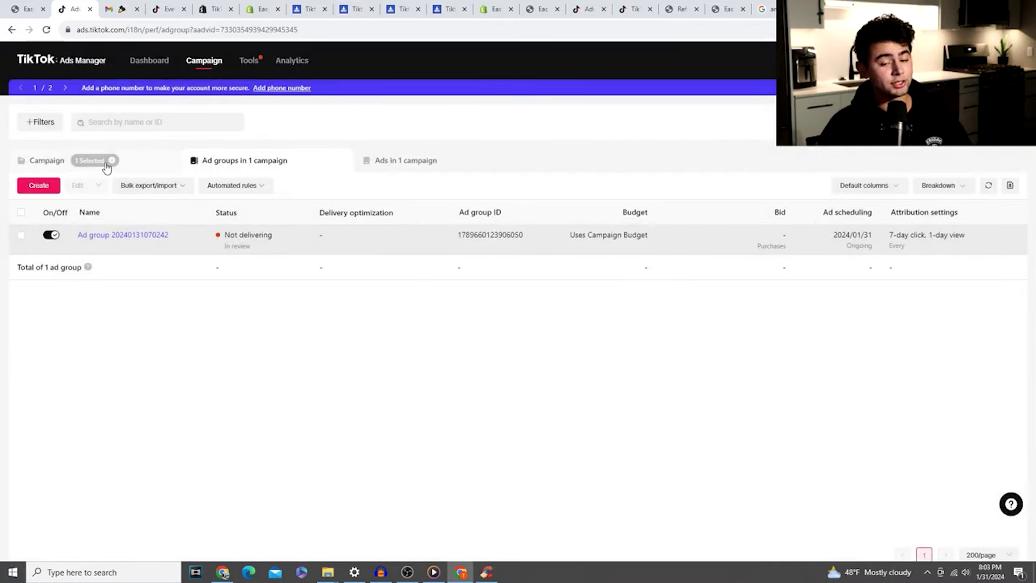
pyautogui.click(120, 8)
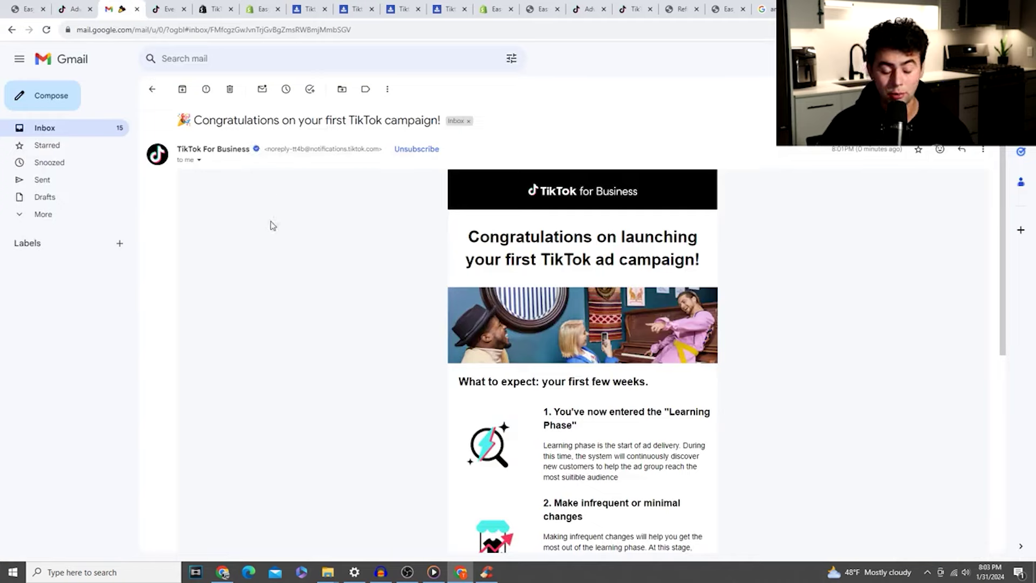
# Return to TikTok Ads Manager, keep the test cbo campaign selected and open its ad groups.
pyautogui.click(81, 7)
pyautogui.click(23, 161)
pyautogui.click(21, 235)
pyautogui.click(21, 235)
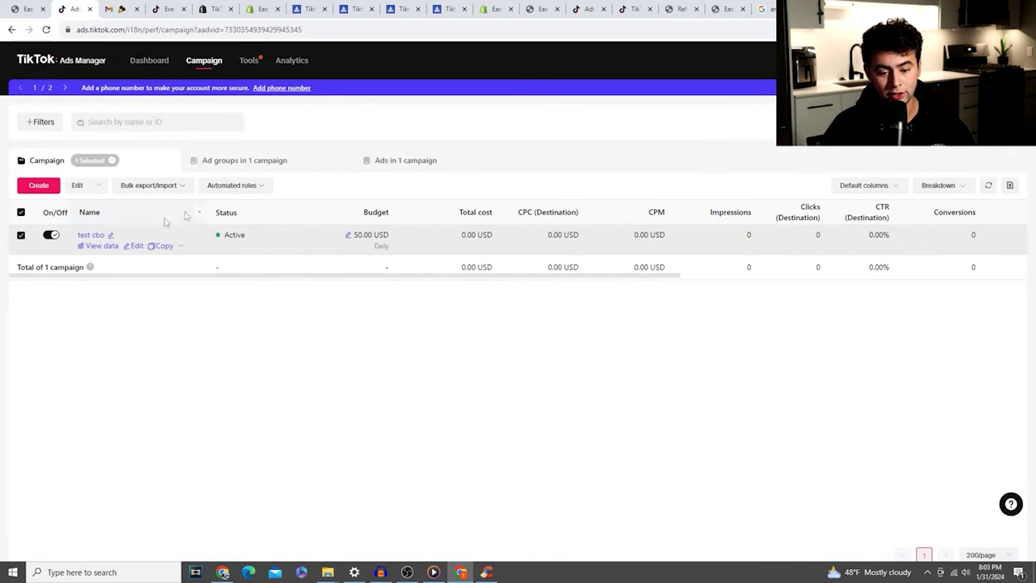
pyautogui.click(279, 170)
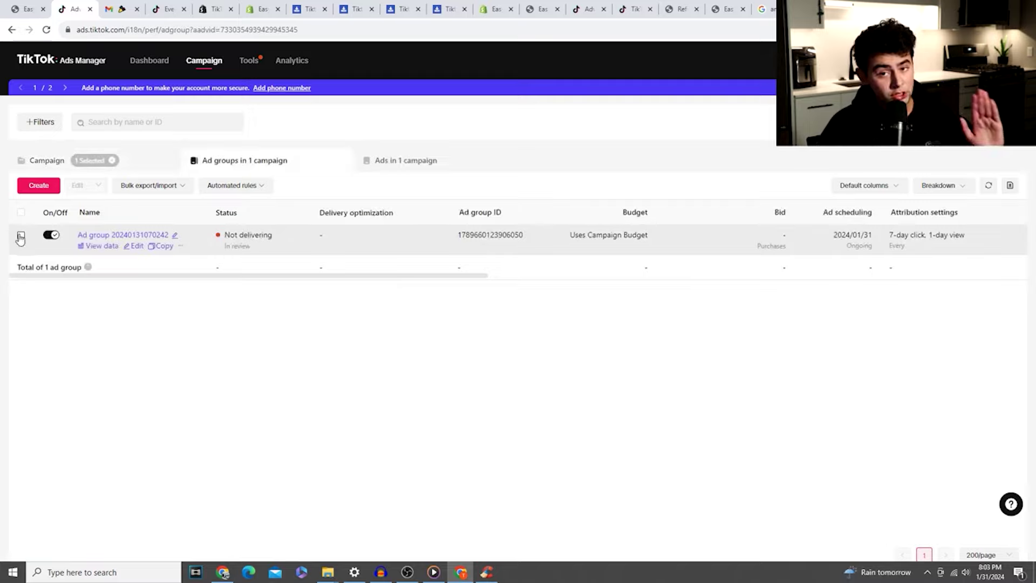
# Make three copies of the ad group within the existing test cbo campaign.
pyautogui.click(162, 247)
pyautogui.click(425, 283)
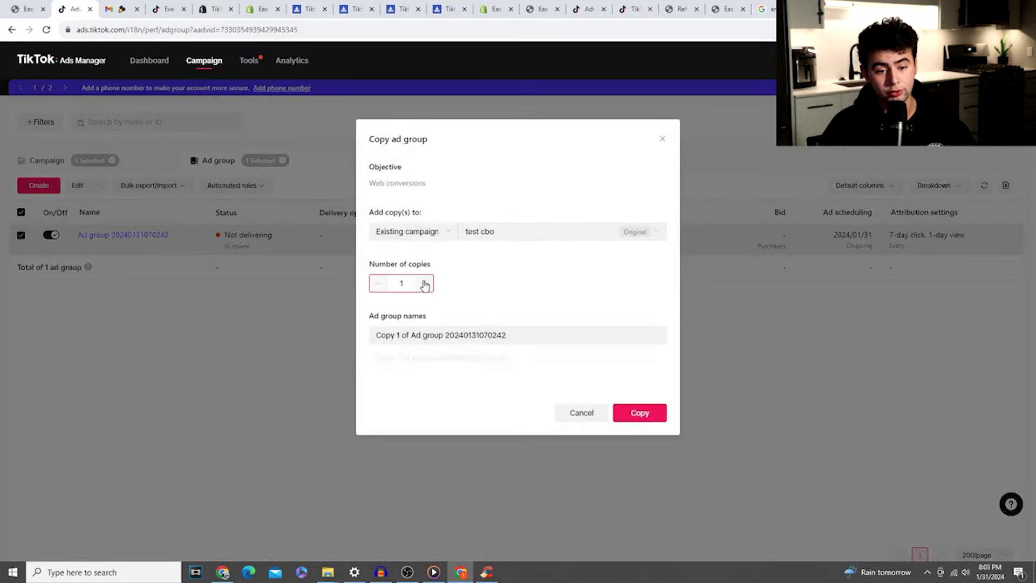
pyautogui.click(425, 283)
pyautogui.click(638, 417)
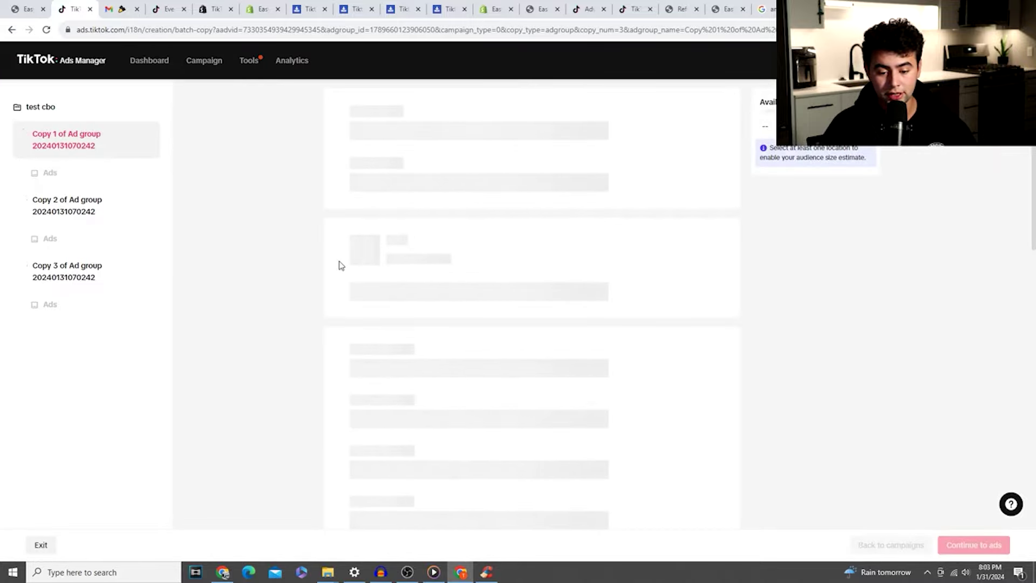
# Continue from the copied ad groups' settings to their ads, publish them and return to the campaigns.
pyautogui.scroll(-15, 328, 270)
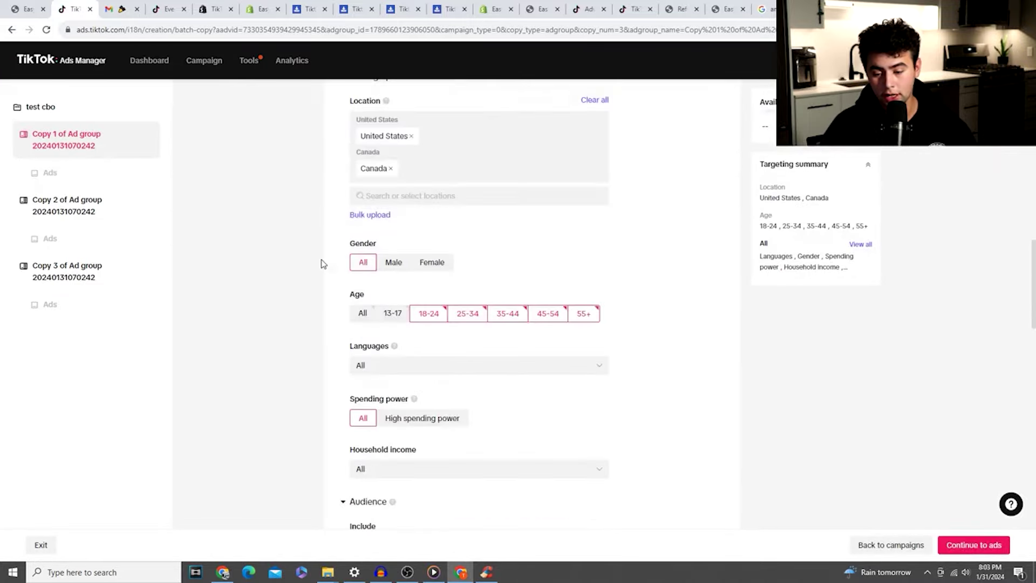
pyautogui.scroll(-9, 324, 264)
pyautogui.scroll(-4, 349, 278)
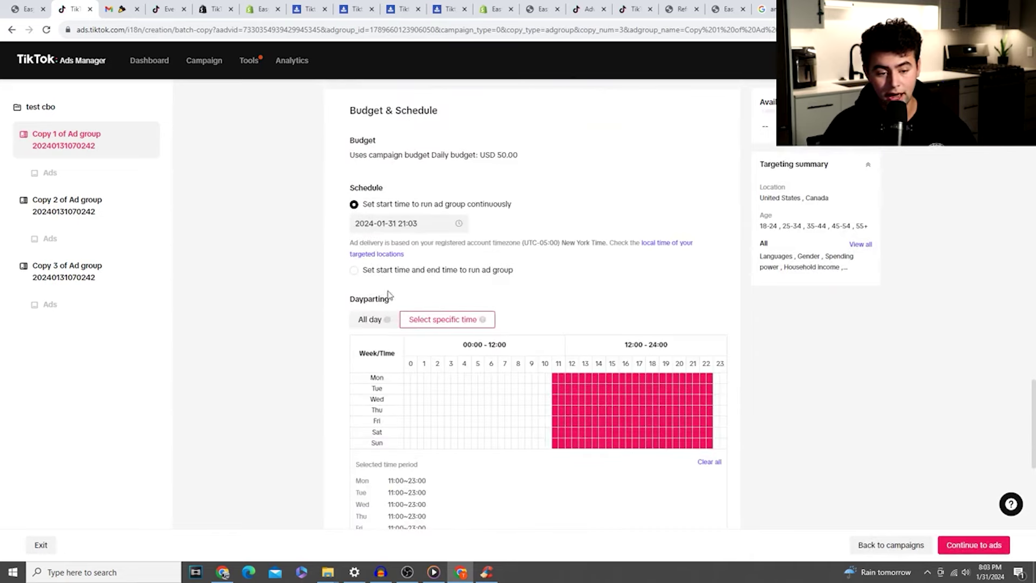
pyautogui.click(969, 544)
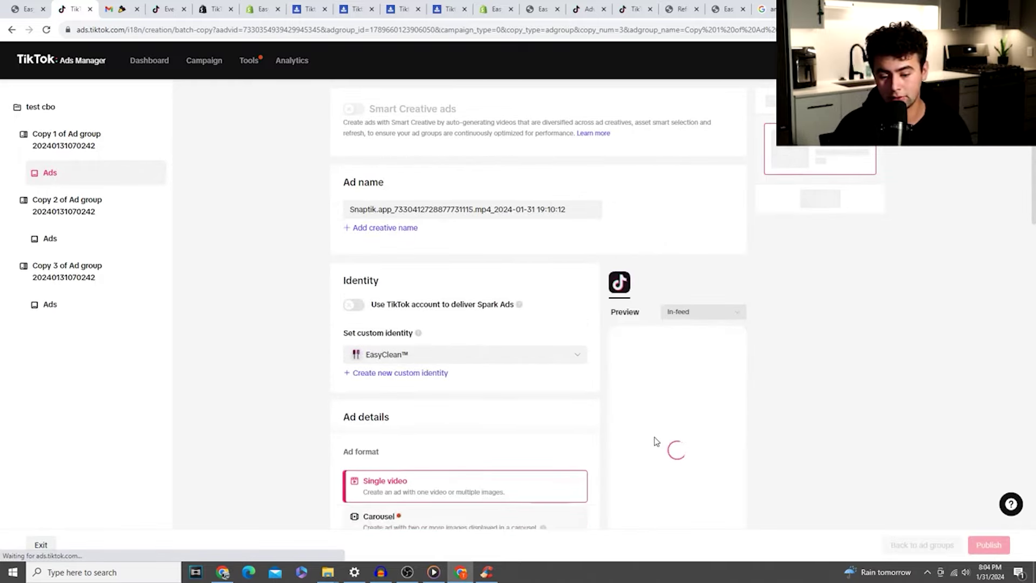
pyautogui.scroll(-5, 653, 439)
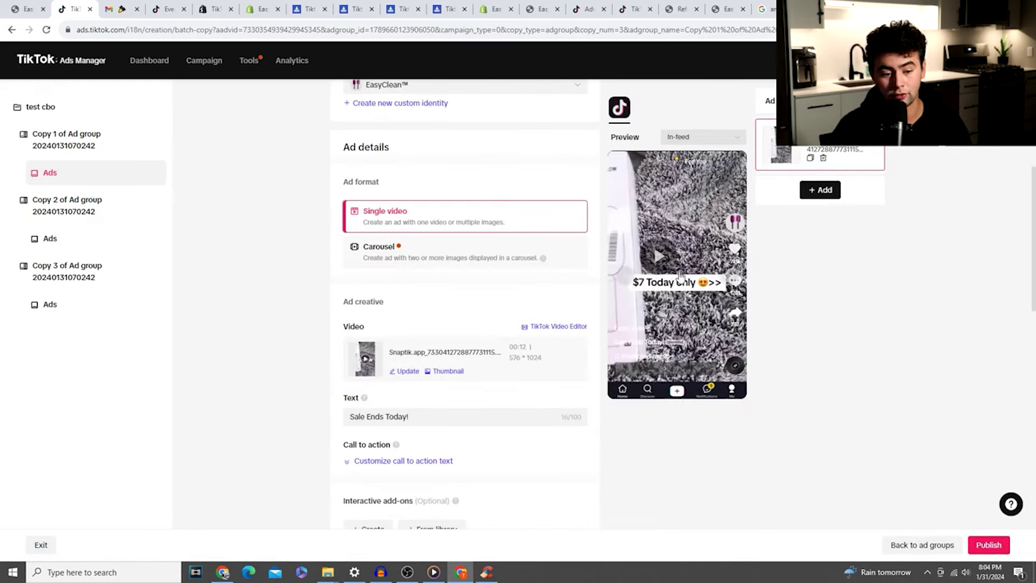
pyautogui.scroll(-2, 767, 423)
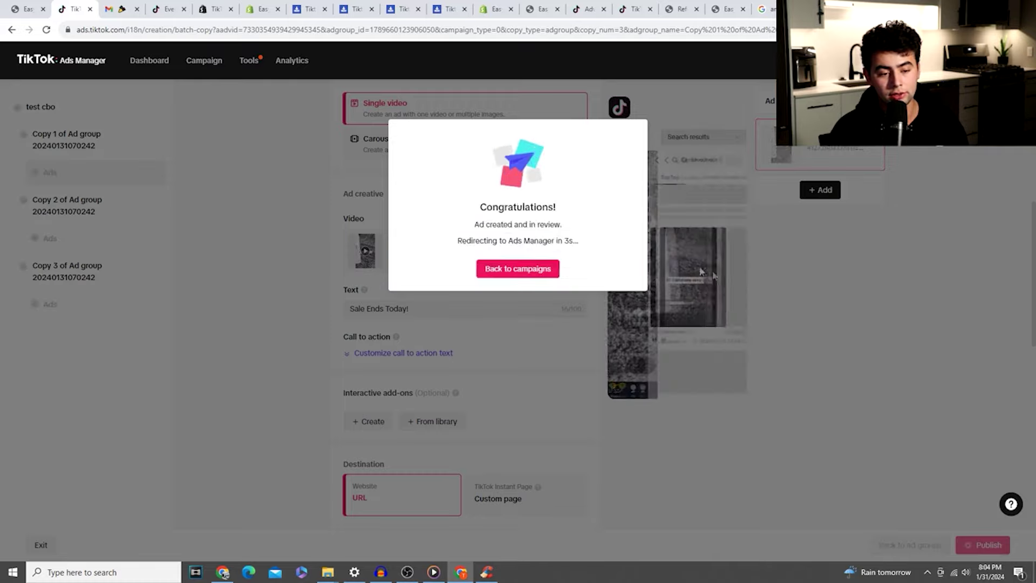
pyautogui.click(524, 275)
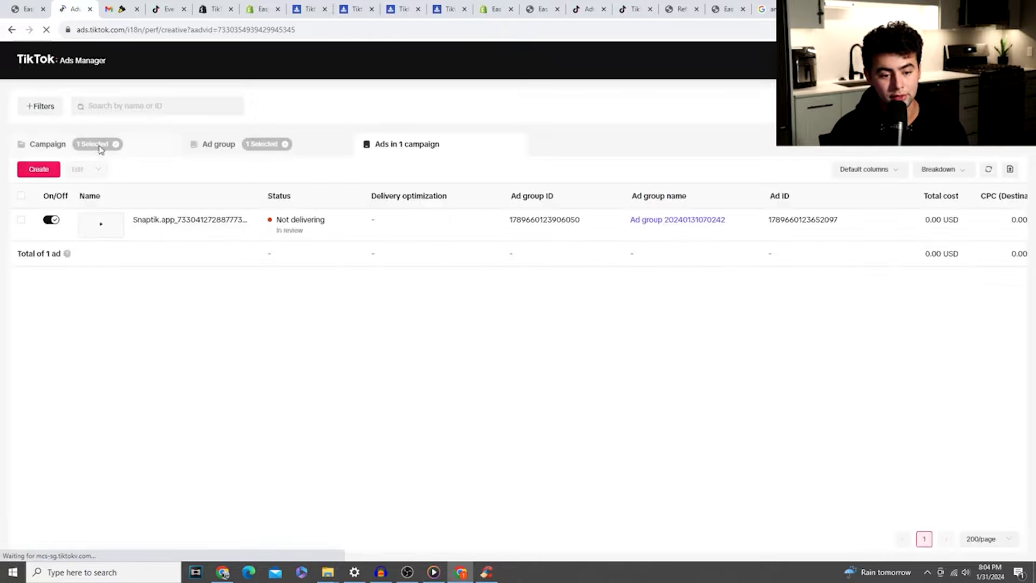
# Select all ad groups in the test cbo campaign and list their ads.
pyautogui.click(100, 147)
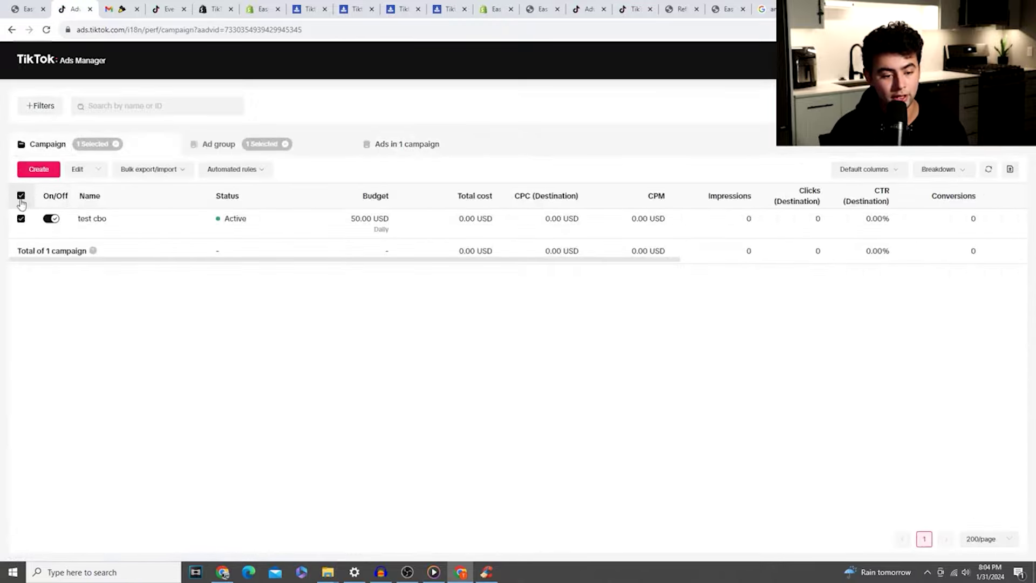
pyautogui.click(218, 144)
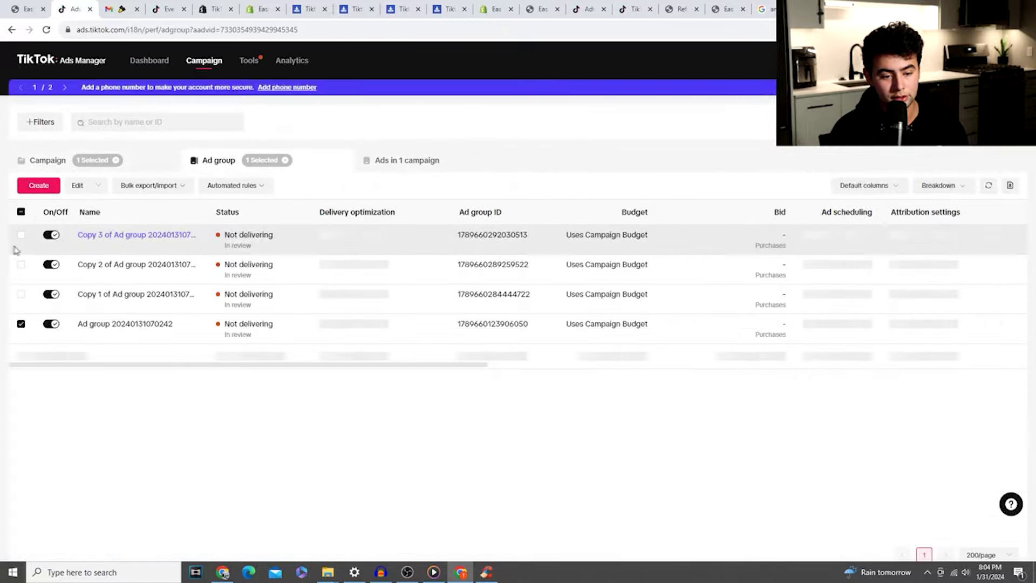
pyautogui.click(21, 212)
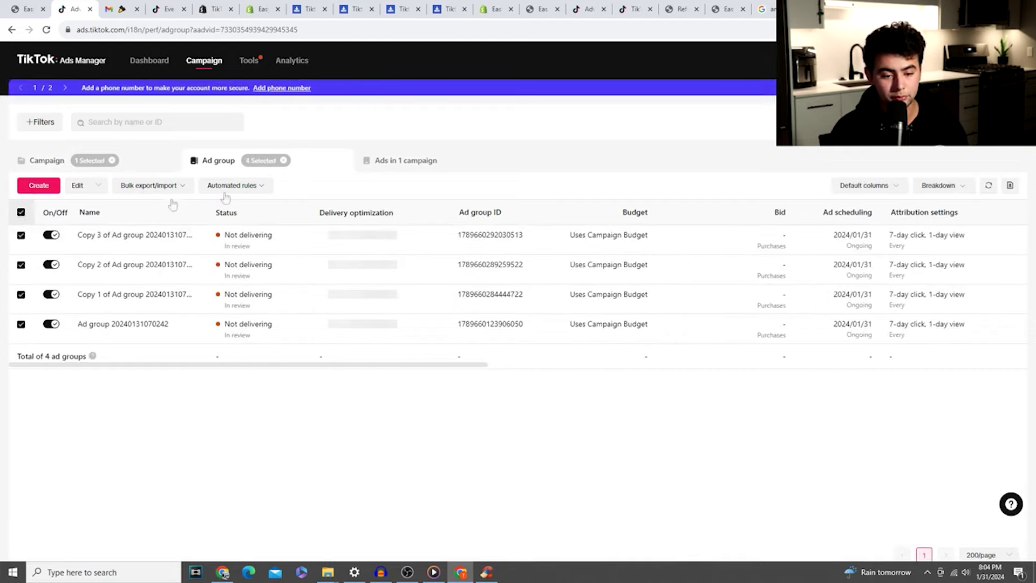
pyautogui.click(420, 166)
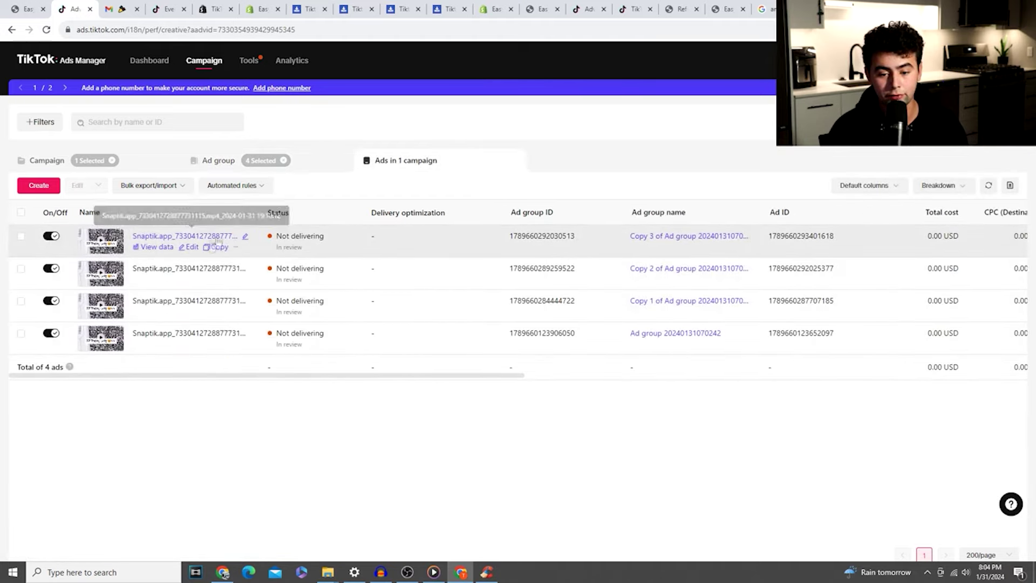
pyautogui.click(192, 280)
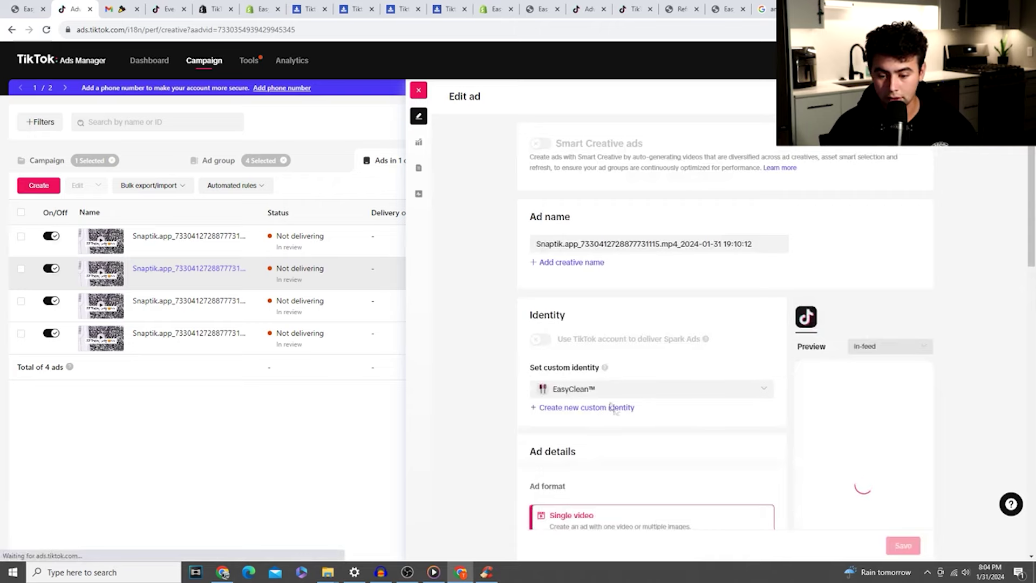
pyautogui.scroll(-5, 614, 410)
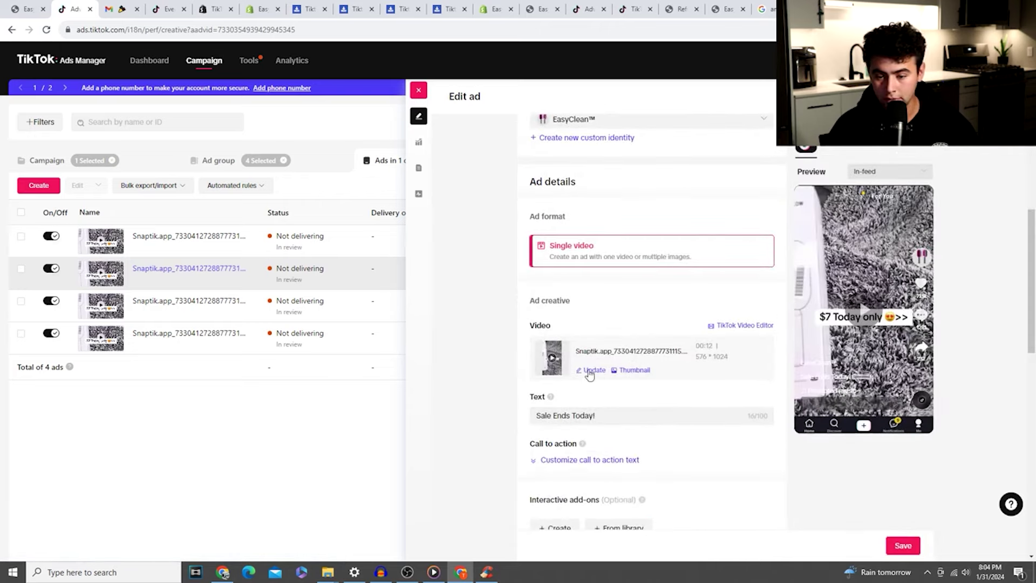
pyautogui.moveTo(591, 373)
pyautogui.click(597, 409)
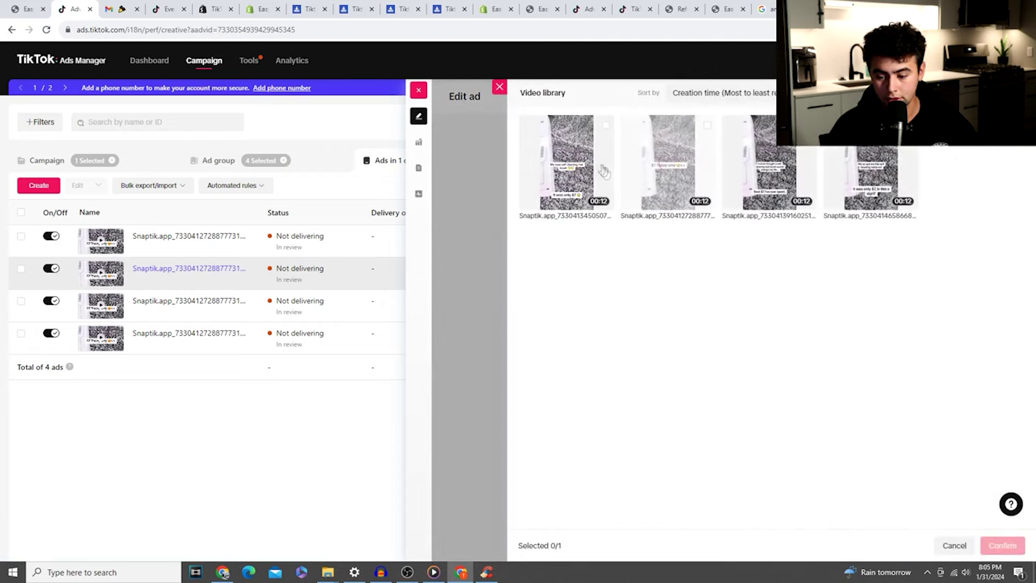
pyautogui.click(573, 173)
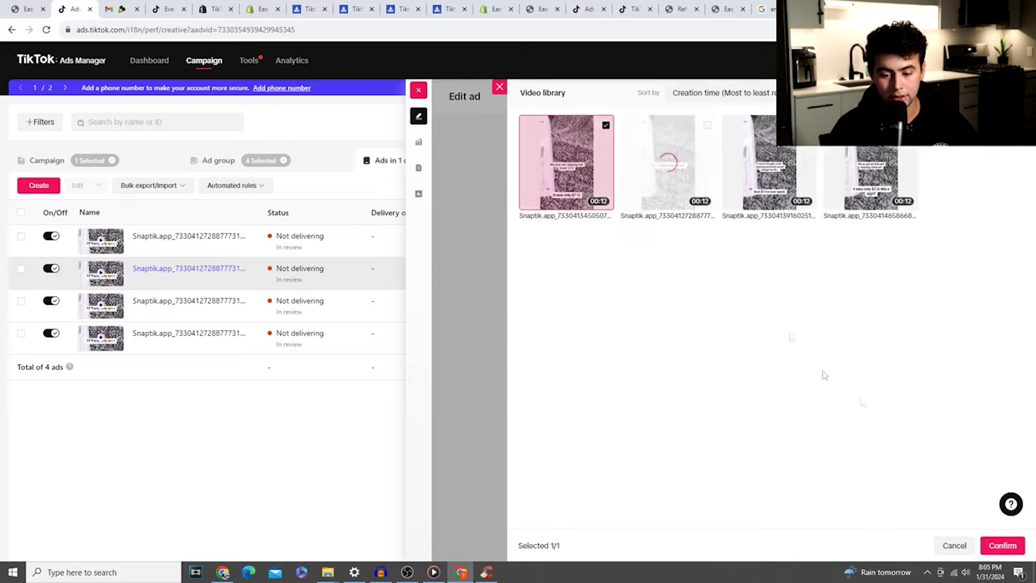
pyautogui.click(1003, 546)
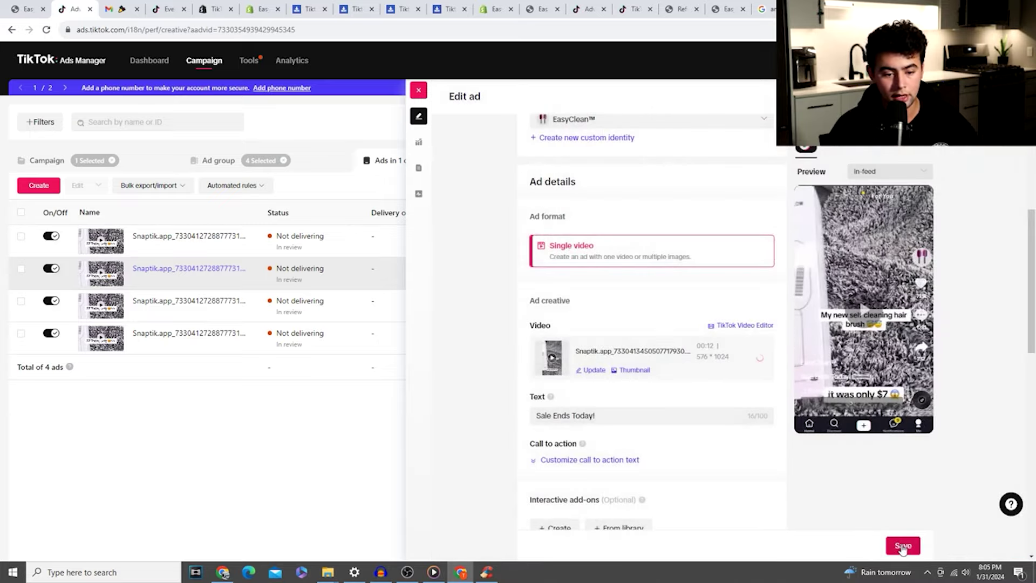
pyautogui.click(901, 546)
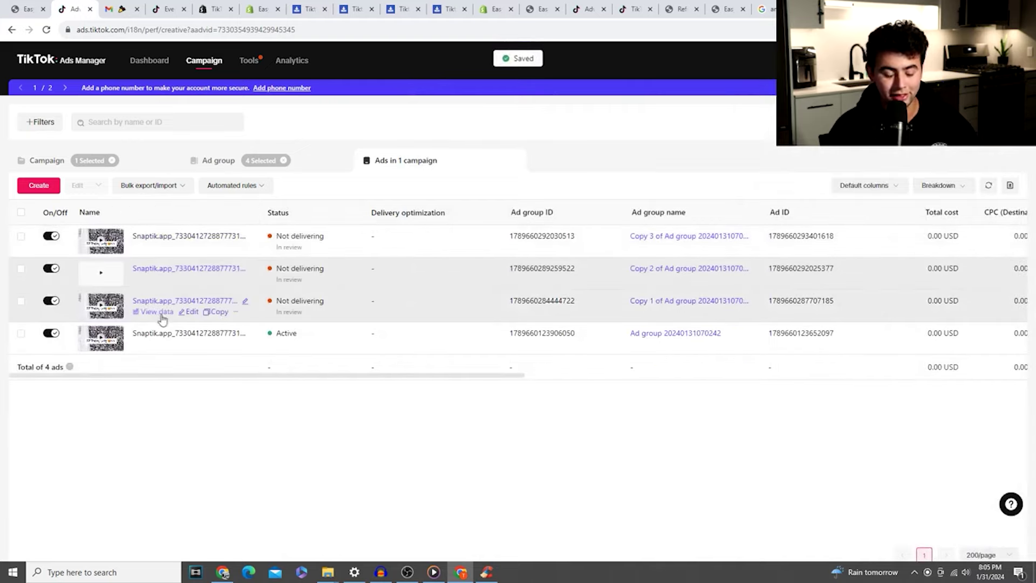
pyautogui.moveTo(191, 312)
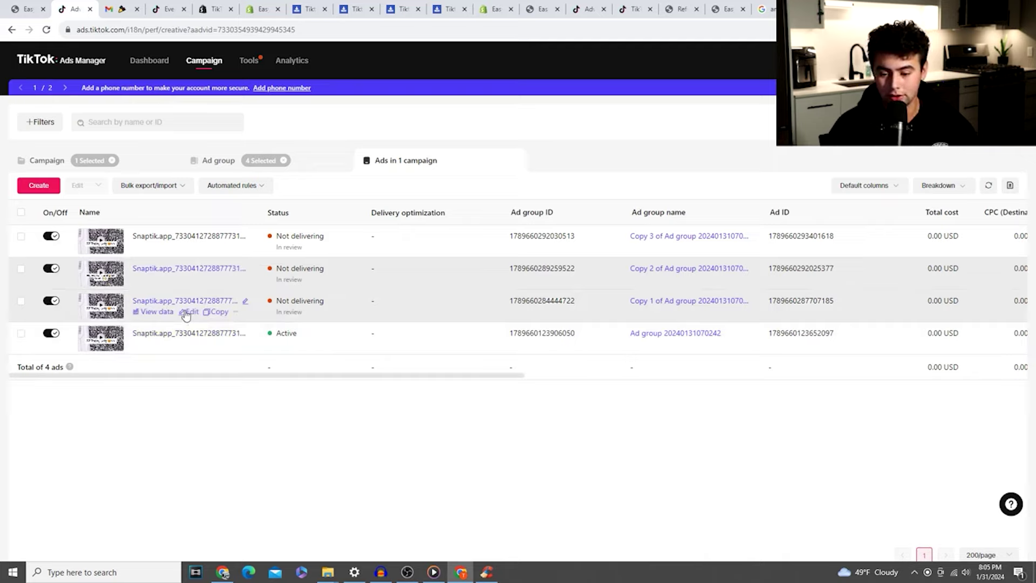
pyautogui.click(187, 313)
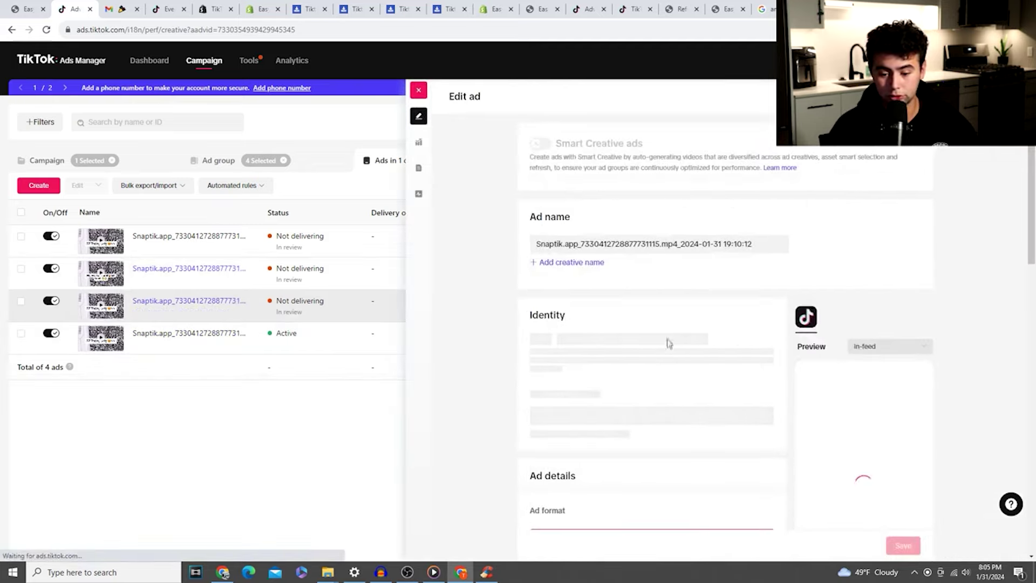
pyautogui.scroll(-3, 788, 262)
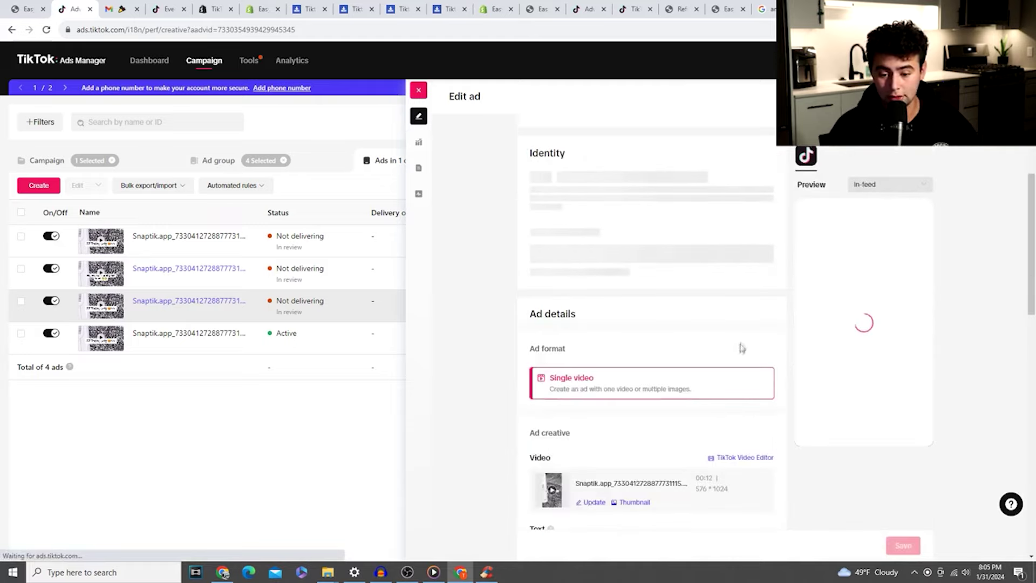
pyautogui.scroll(-6, 755, 334)
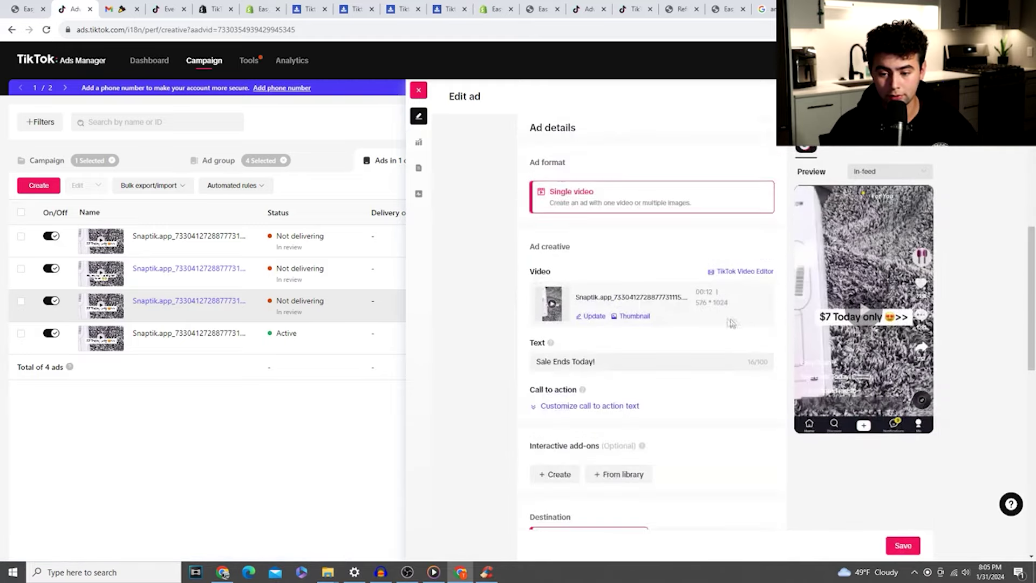
pyautogui.scroll(3, 597, 323)
pyautogui.click(593, 316)
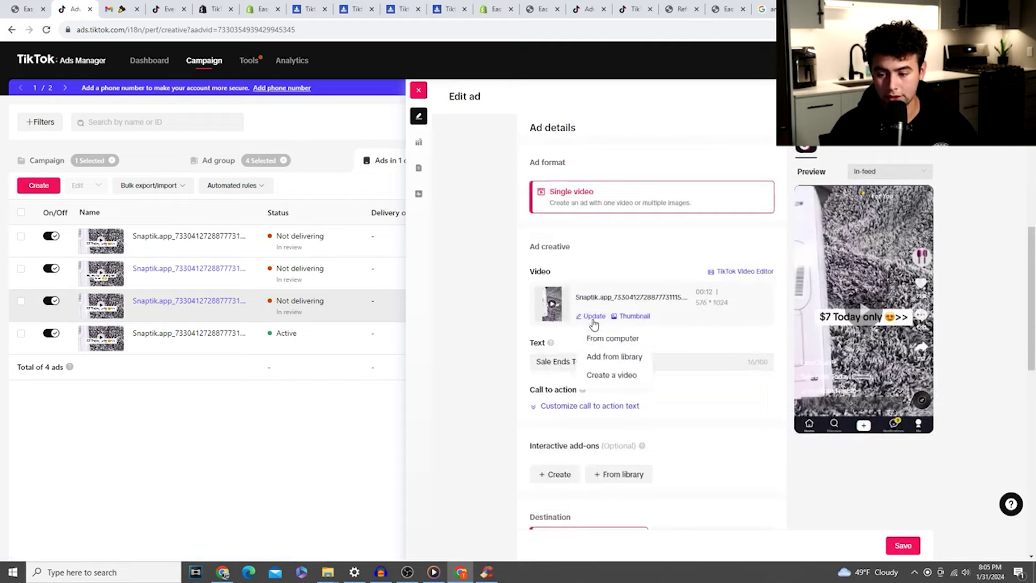
pyautogui.click(610, 358)
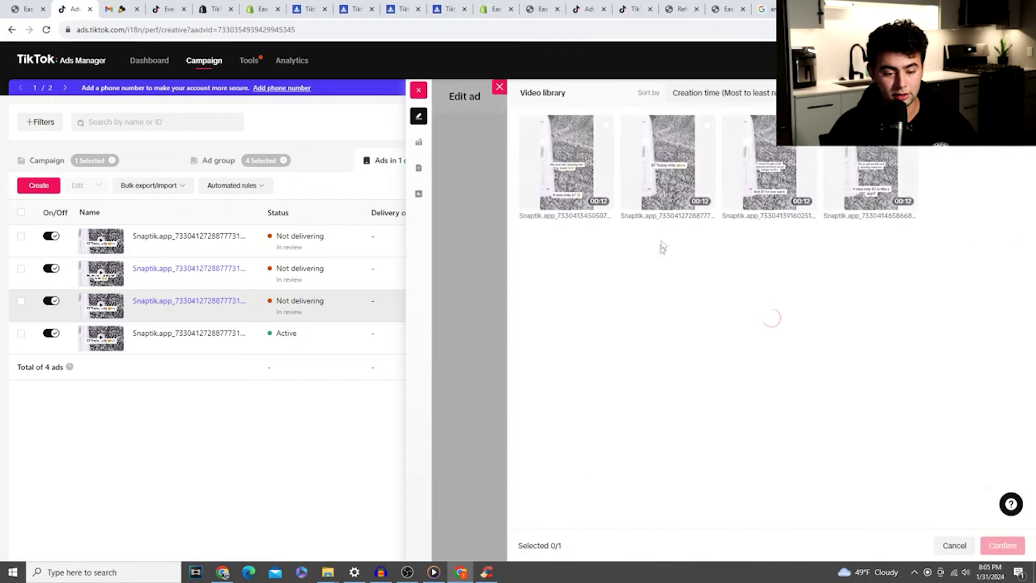
pyautogui.click(775, 190)
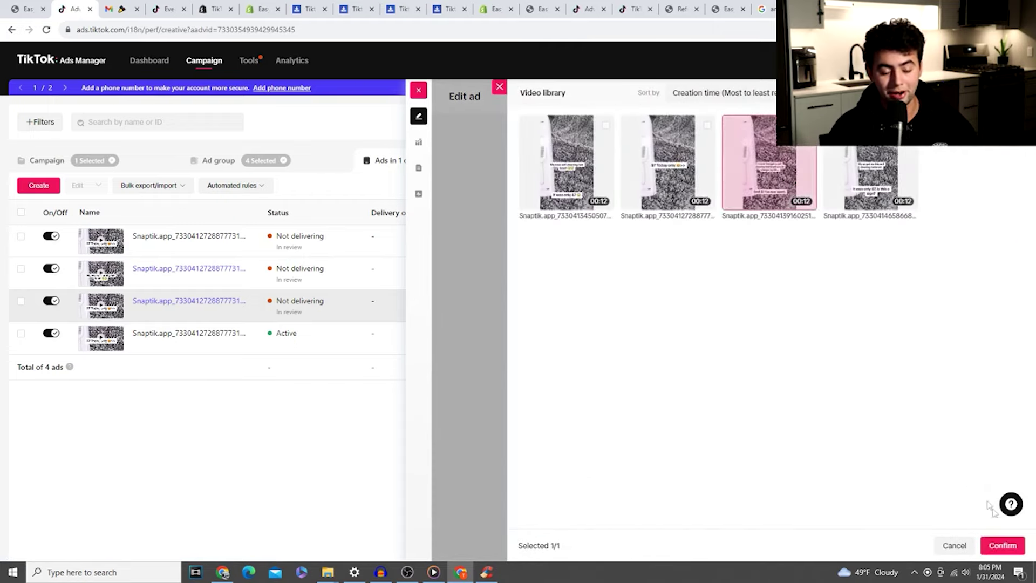
pyautogui.click(1003, 545)
pyautogui.click(903, 545)
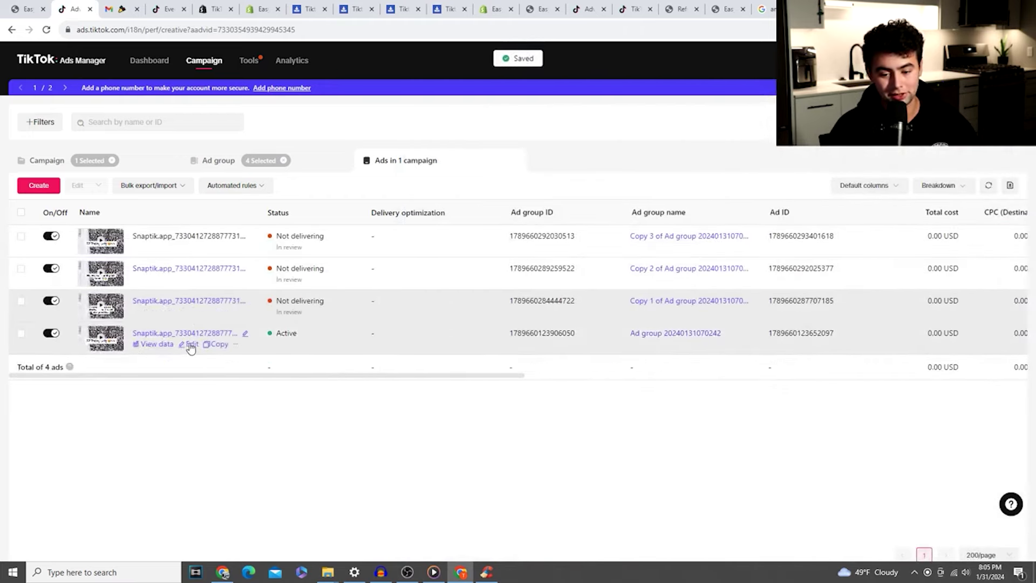
pyautogui.click(190, 345)
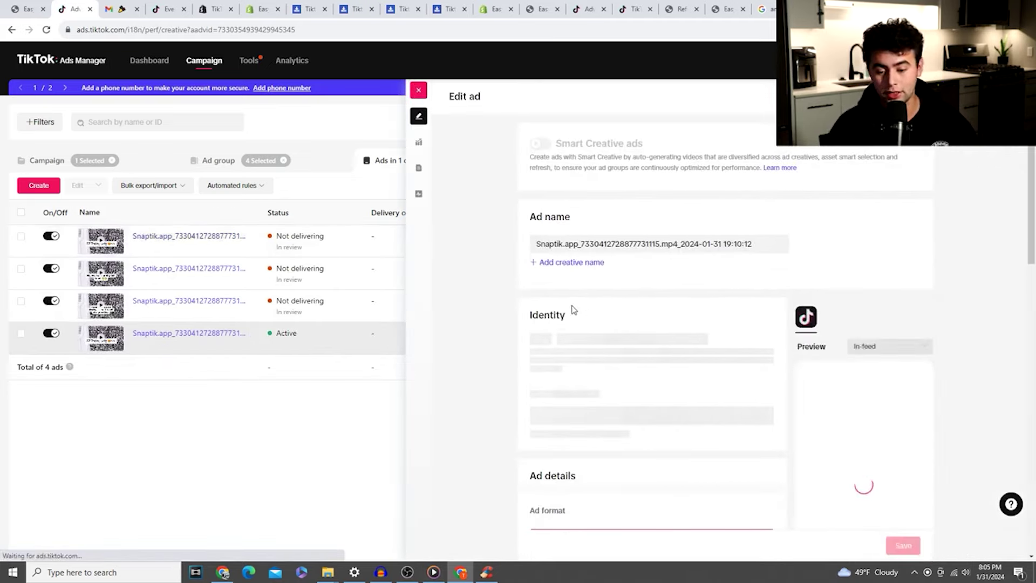
pyautogui.scroll(-1, 573, 311)
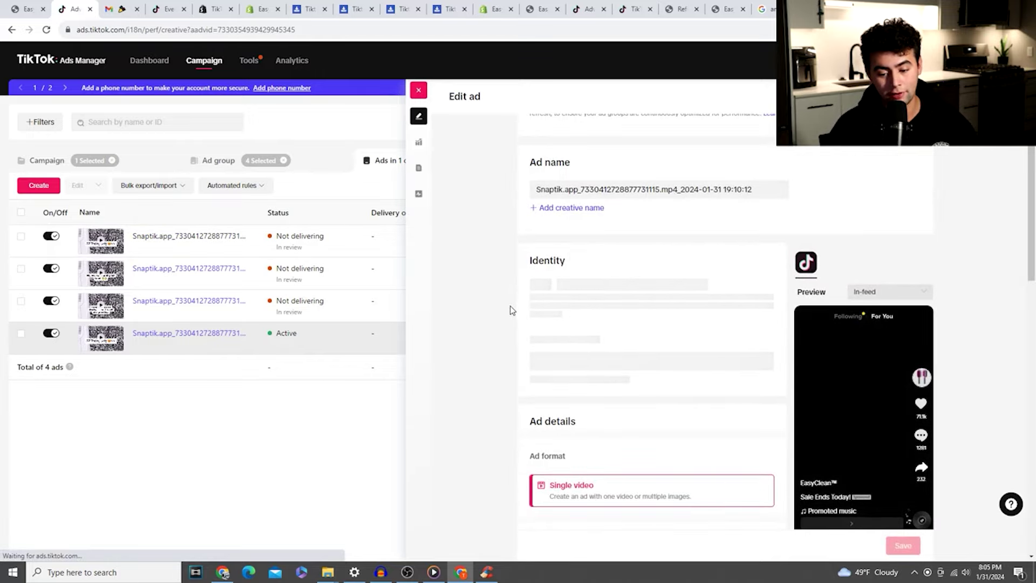
pyautogui.scroll(-3, 510, 310)
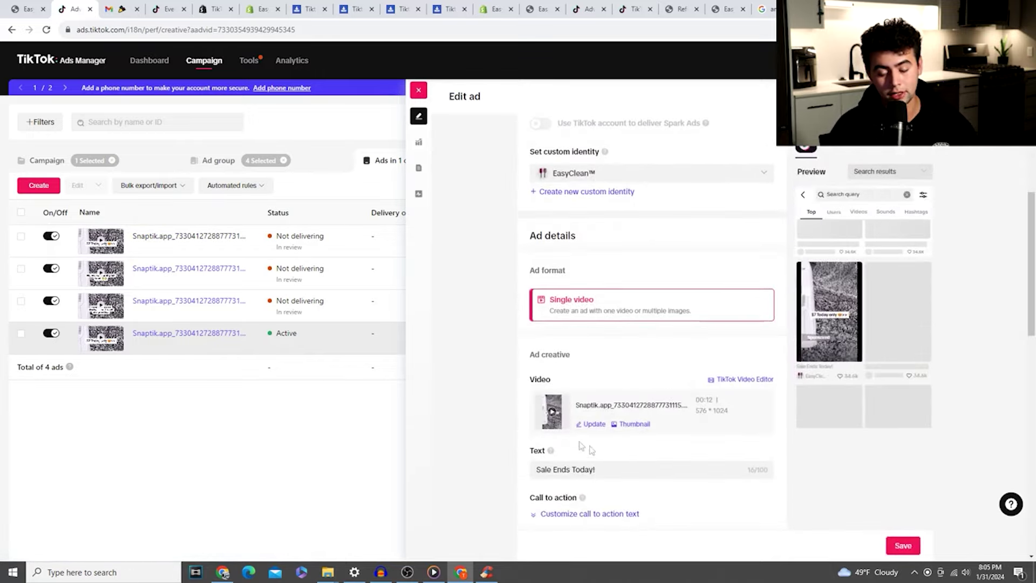
pyautogui.scroll(-3, 575, 384)
pyautogui.scroll(-1, 645, 371)
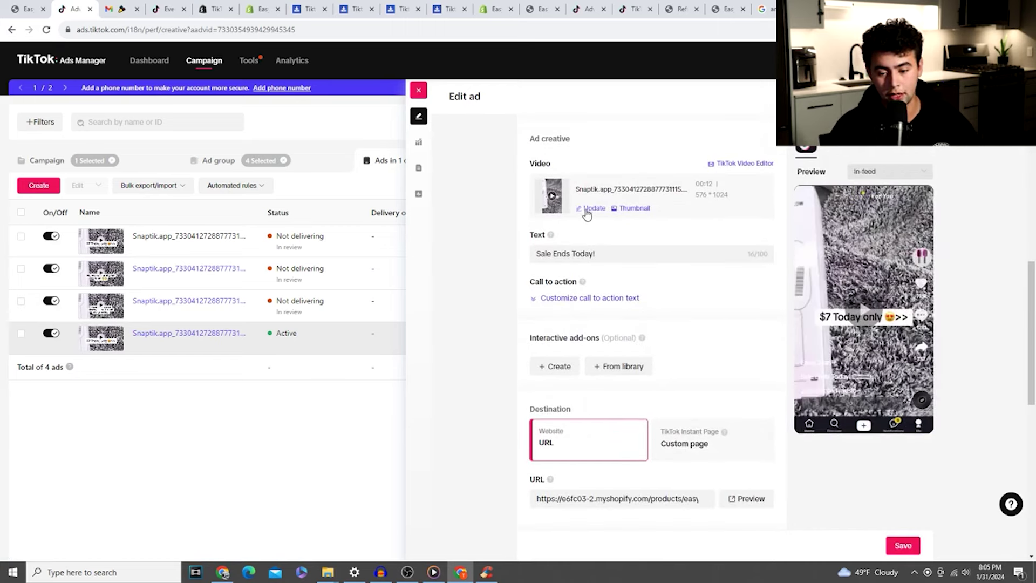
pyautogui.click(586, 212)
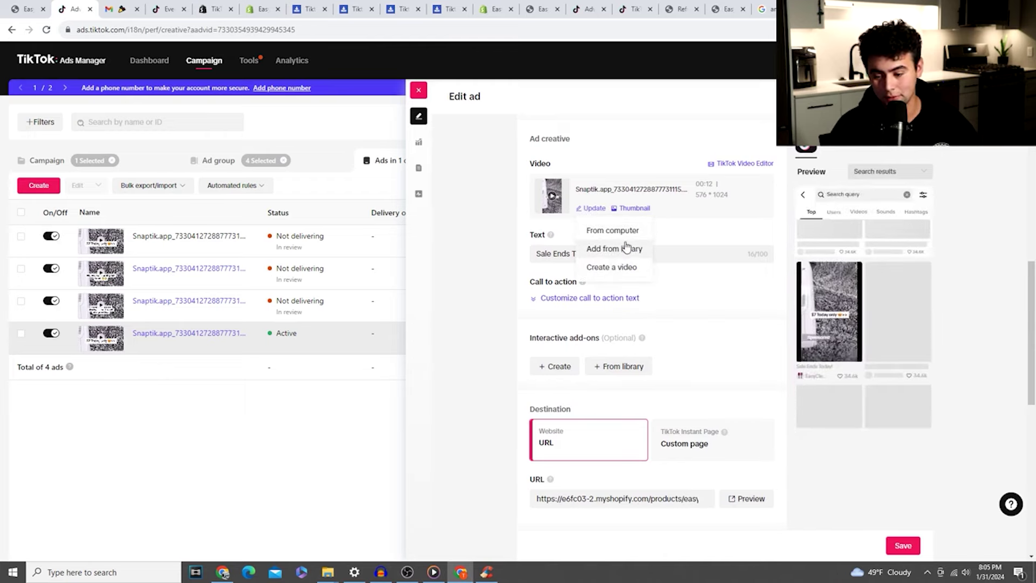
pyautogui.click(620, 248)
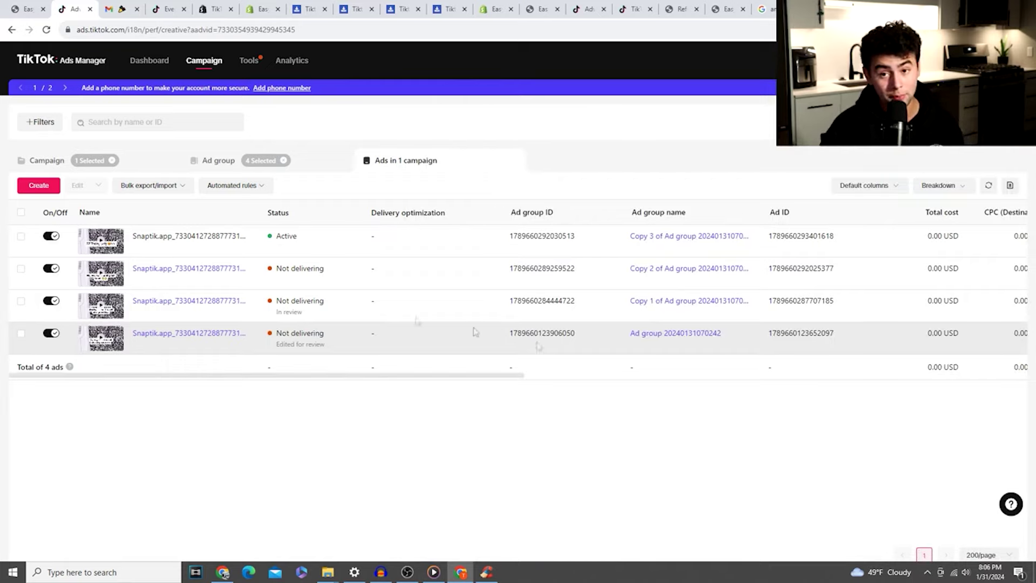
pyautogui.click(99, 170)
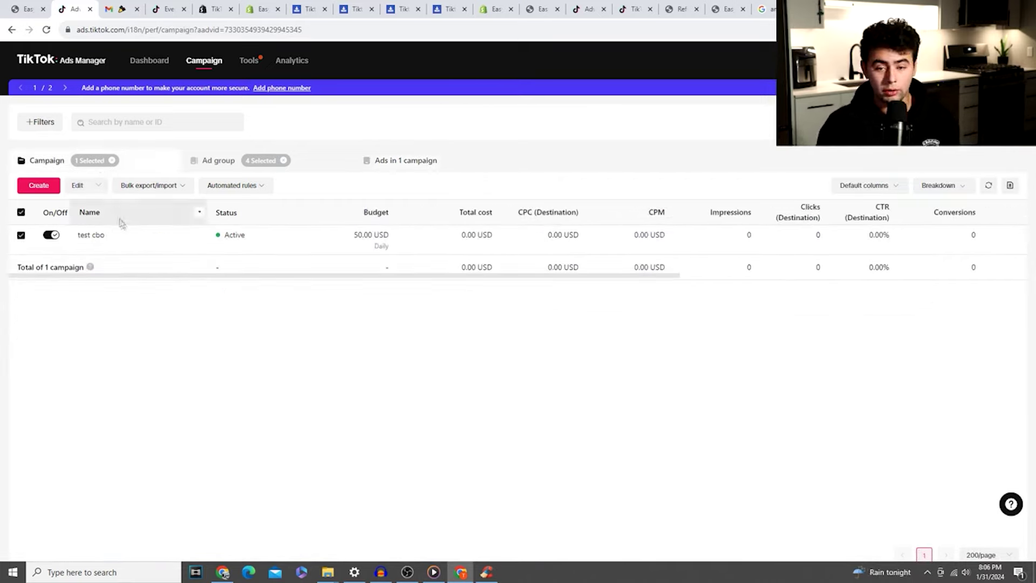
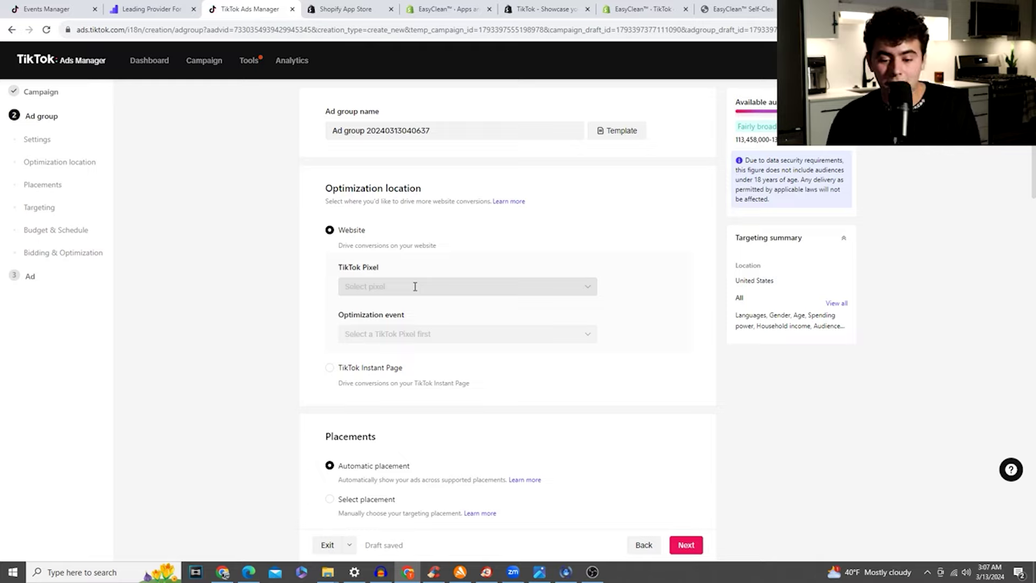
# Set the new ad group's website pixel to the TikTok Pixel for Shopify and its optimization event to Complete Payment.
pyautogui.click(415, 286)
pyautogui.click(431, 327)
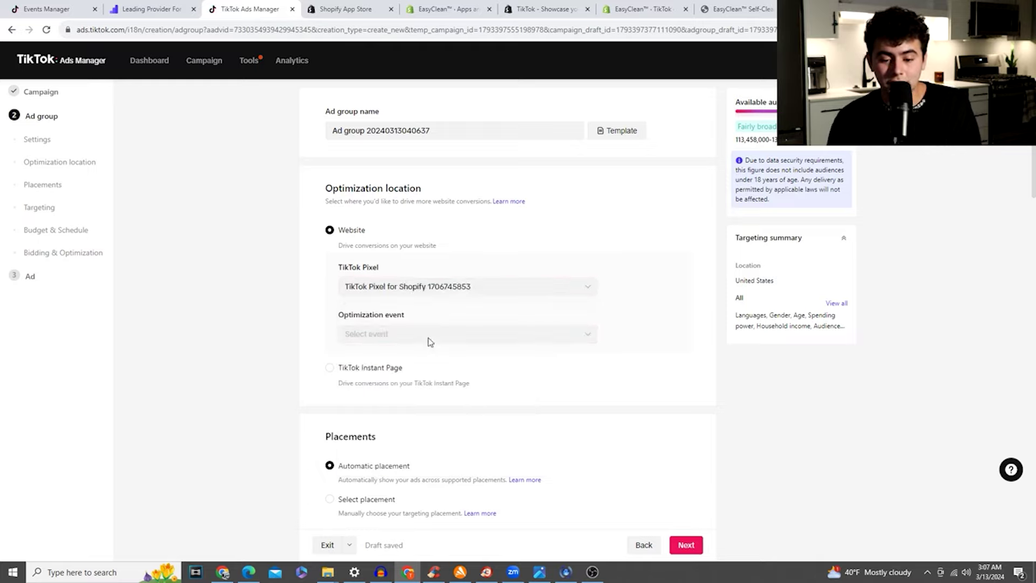
pyautogui.click(419, 335)
pyautogui.click(400, 389)
pyautogui.click(402, 418)
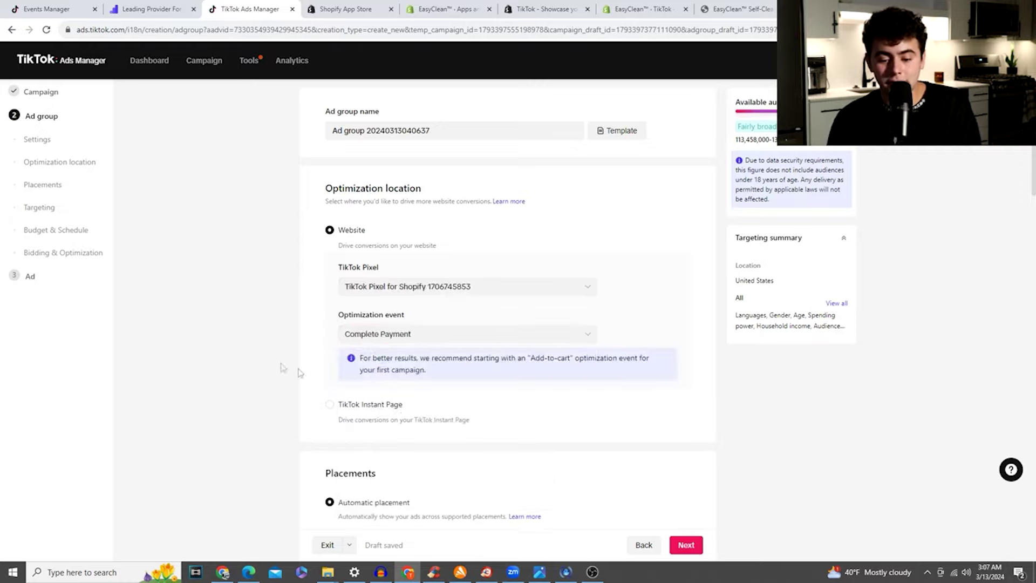
# Switch the ad group to manual placement with only TikTok enabled, excluding Global App Bundle and Pangle.
pyautogui.scroll(-4, 302, 349)
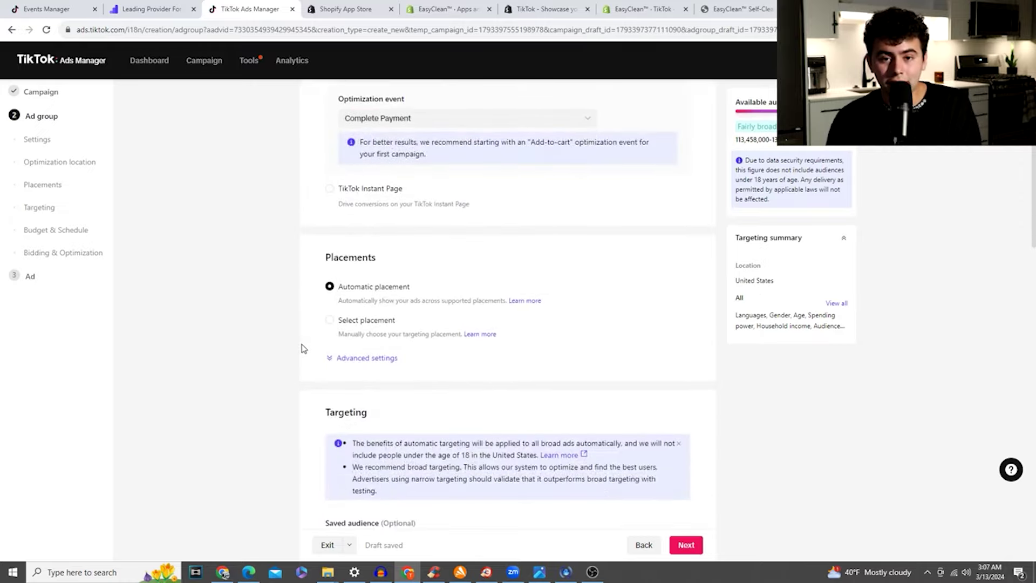
pyautogui.click(331, 320)
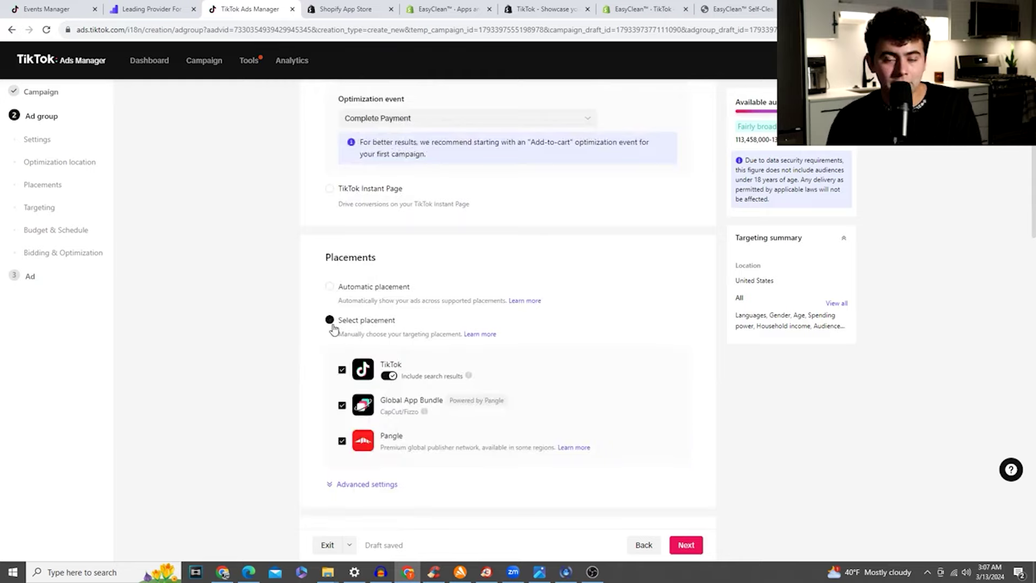
pyautogui.click(342, 406)
pyautogui.click(343, 442)
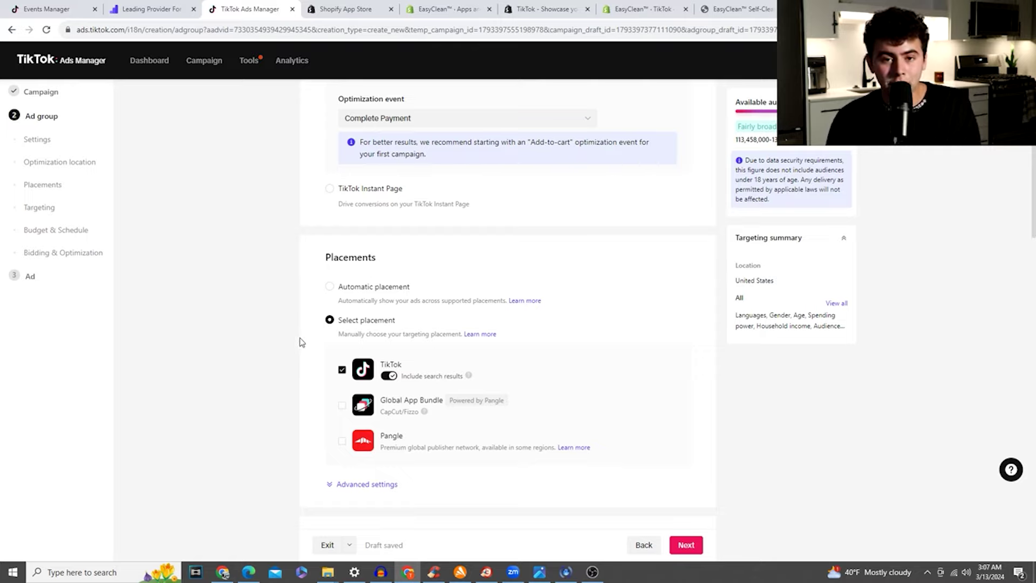
# Turn off user comments, video download and video sharing in the advanced placement settings.
pyautogui.scroll(-1, 302, 342)
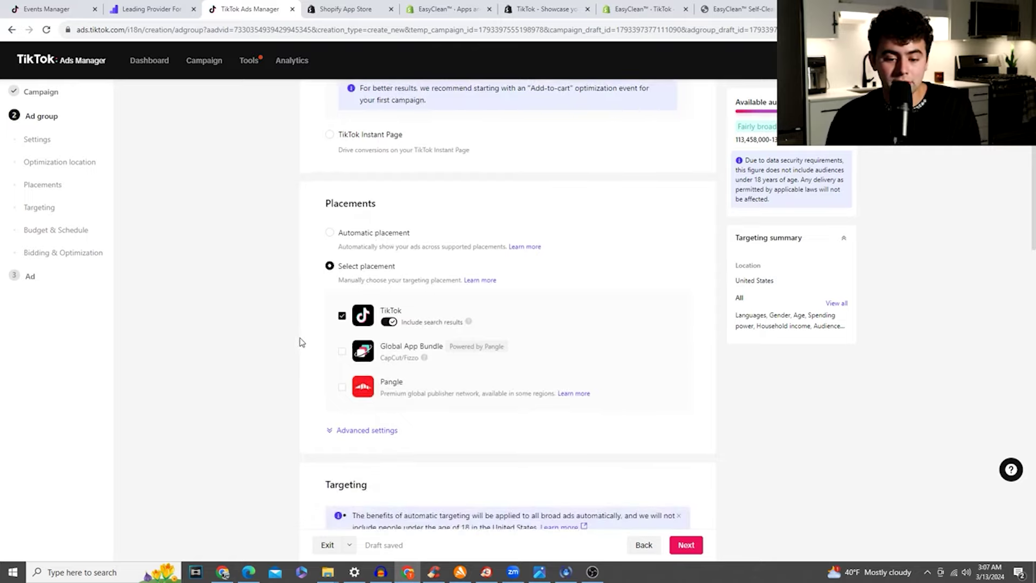
pyautogui.click(350, 431)
pyautogui.scroll(-3, 262, 352)
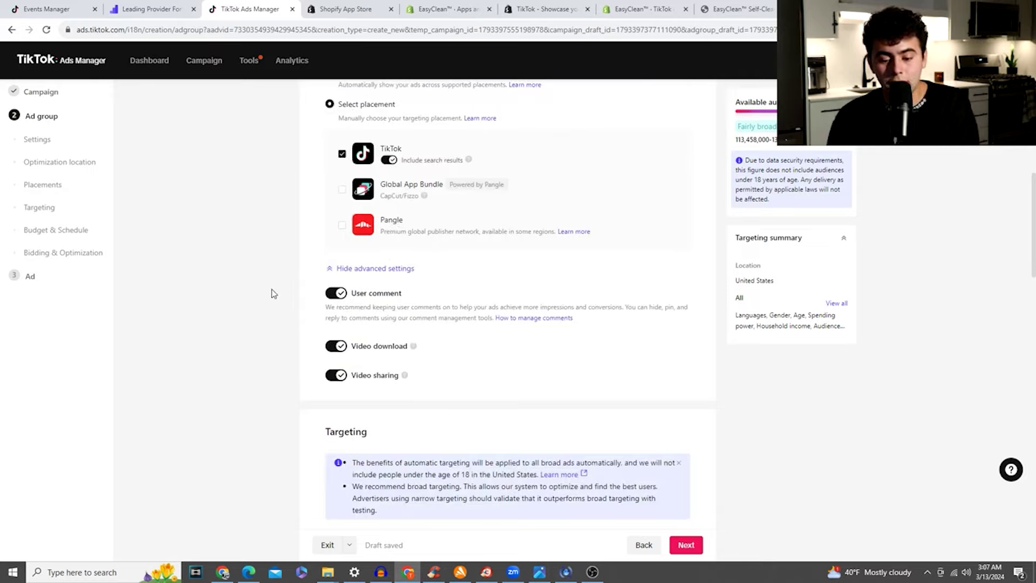
pyautogui.click(337, 293)
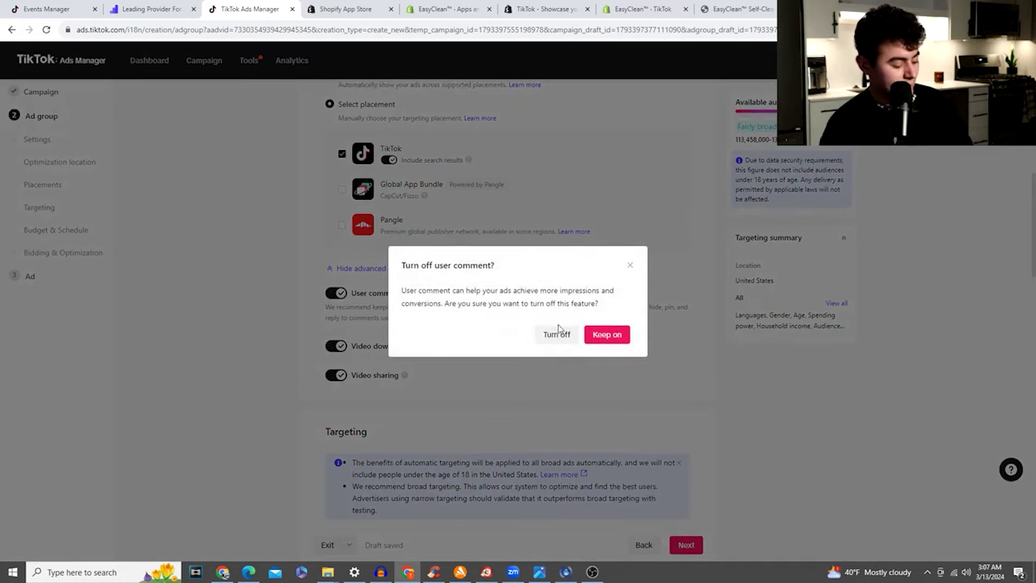
pyautogui.click(557, 334)
pyautogui.click(336, 346)
pyautogui.click(335, 375)
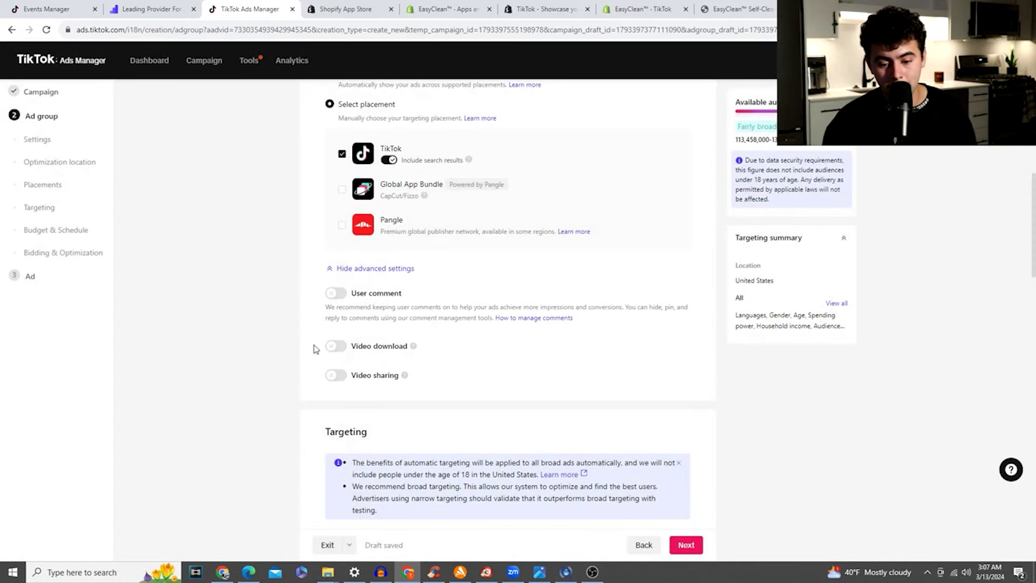
# Add Canada to the United States as a targeted location.
pyautogui.scroll(-7, 316, 349)
pyautogui.click(395, 305)
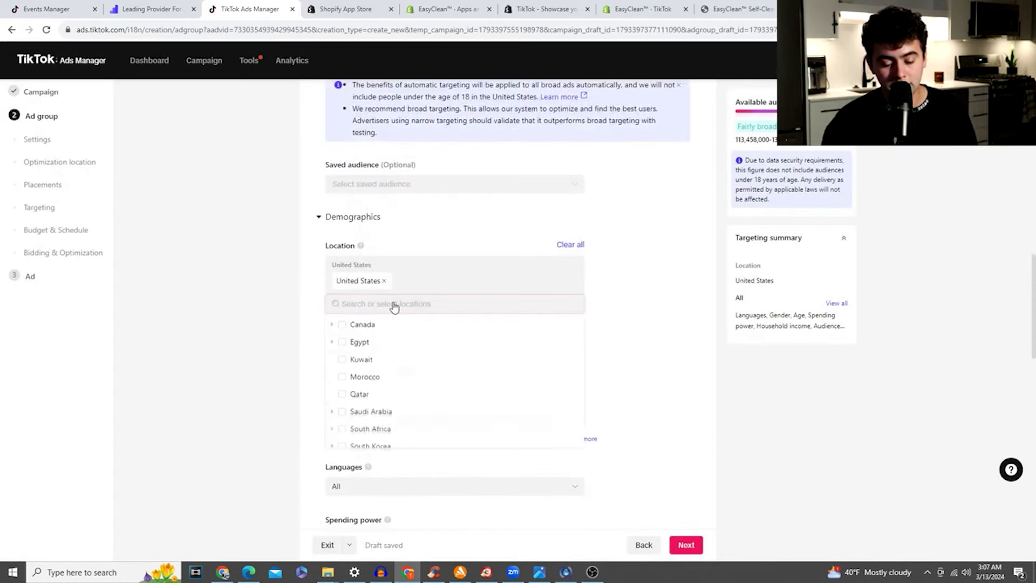
pyautogui.click(342, 325)
pyautogui.click(233, 314)
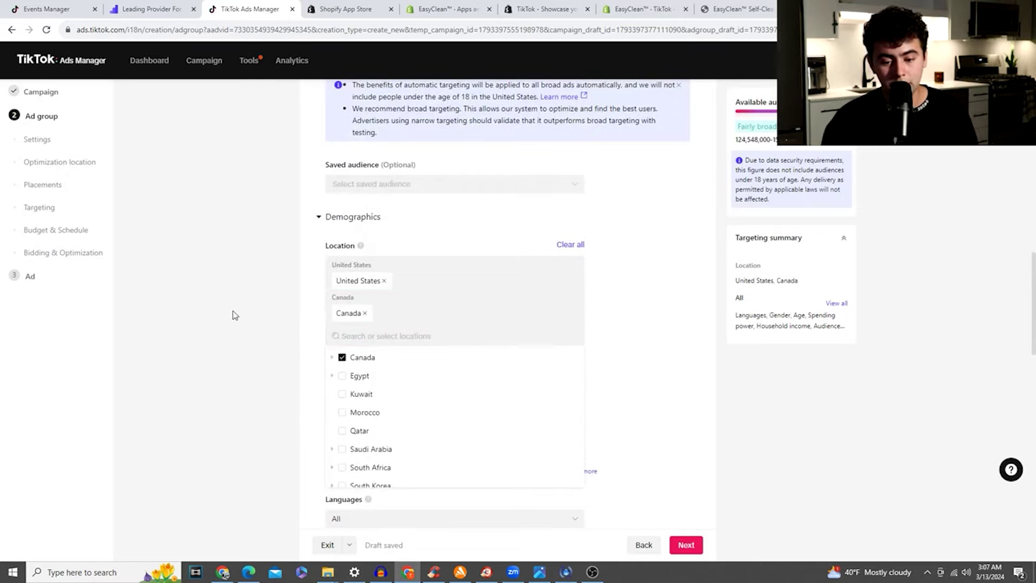
# Limit the targeted ages to 18-24, 25-34, 35-44, 45-54 and 55+.
pyautogui.scroll(-1, 405, 338)
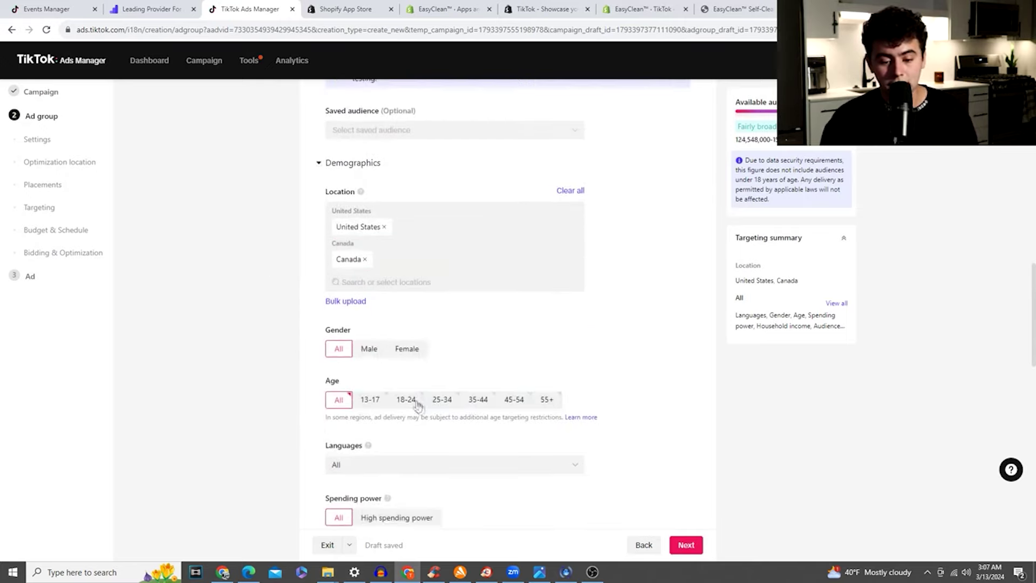
pyautogui.click(406, 399)
pyautogui.click(442, 400)
pyautogui.click(480, 400)
pyautogui.click(517, 401)
pyautogui.click(549, 399)
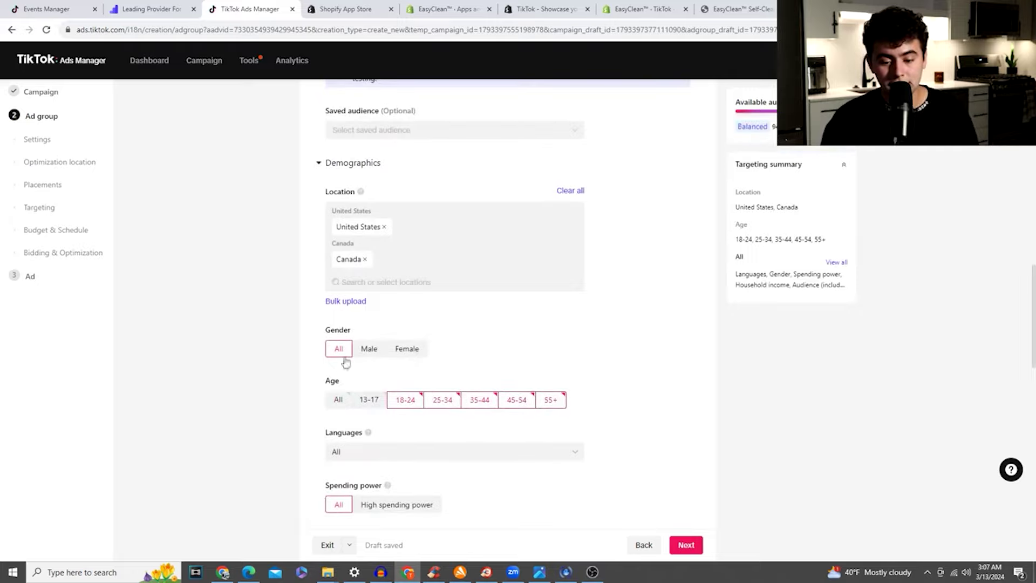
# Set dayparting to specific times, 09:30 to 23:00 every day of the week, and continue to the ad setup.
pyautogui.scroll(-5, 350, 348)
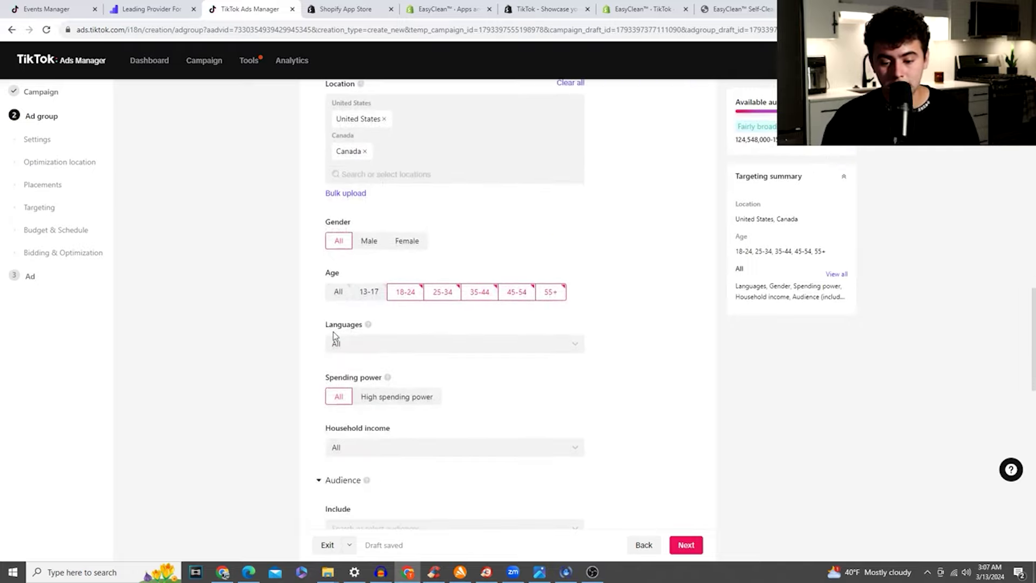
pyautogui.scroll(5, 345, 307)
pyautogui.scroll(-12, 354, 280)
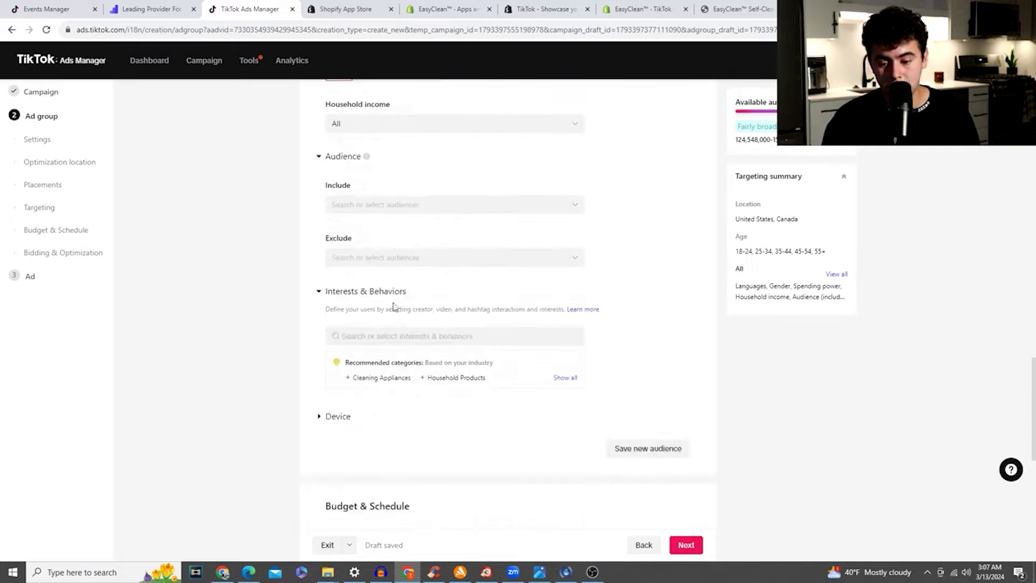
pyautogui.scroll(-2, 412, 340)
pyautogui.click(417, 392)
pyautogui.scroll(-2, 529, 411)
pyautogui.moveTo(530, 344); pyautogui.dragTo(688, 415)
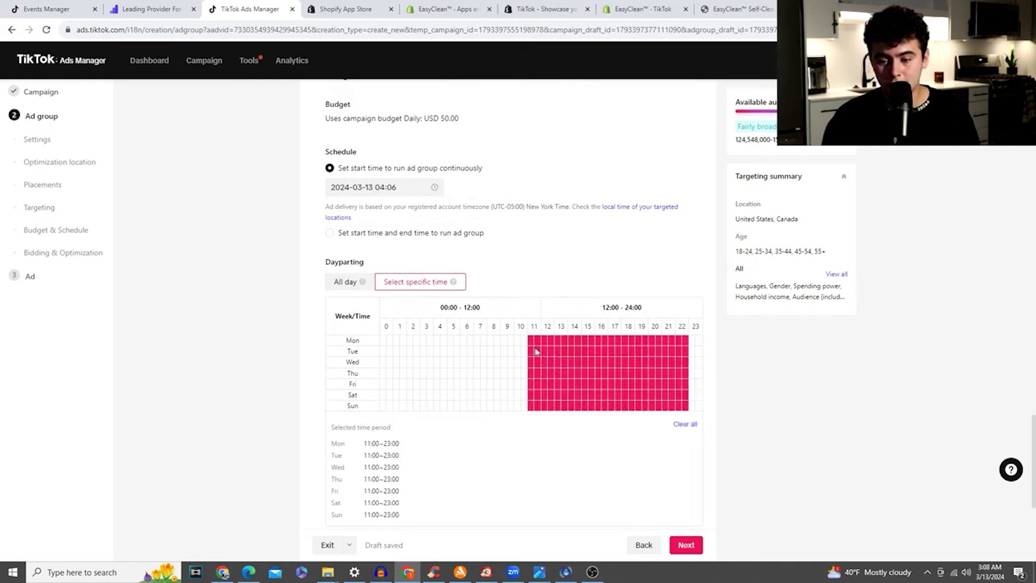
pyautogui.moveTo(516, 347); pyautogui.dragTo(663, 422)
pyautogui.scroll(-4, 669, 489)
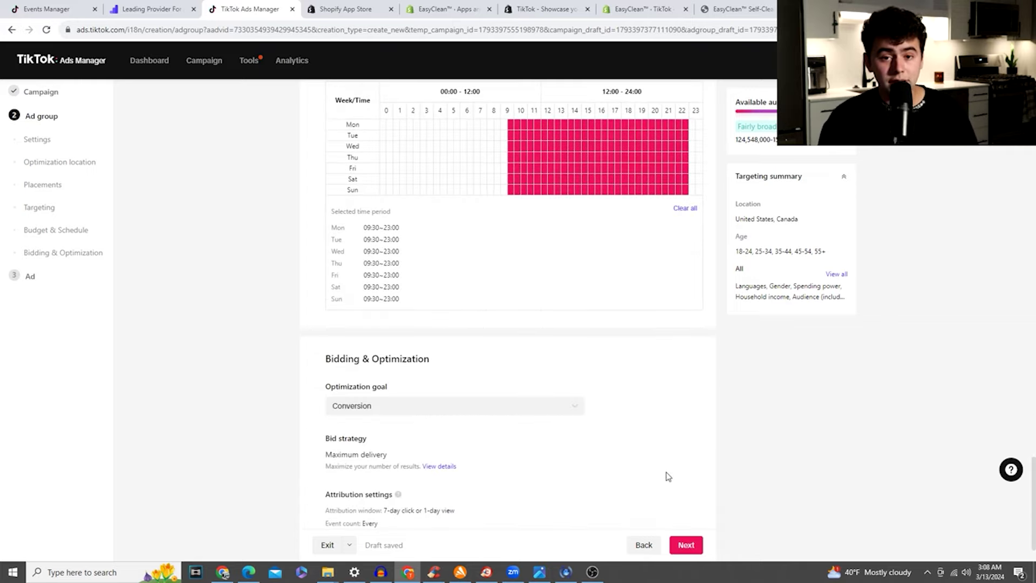
pyautogui.scroll(-1, 667, 464)
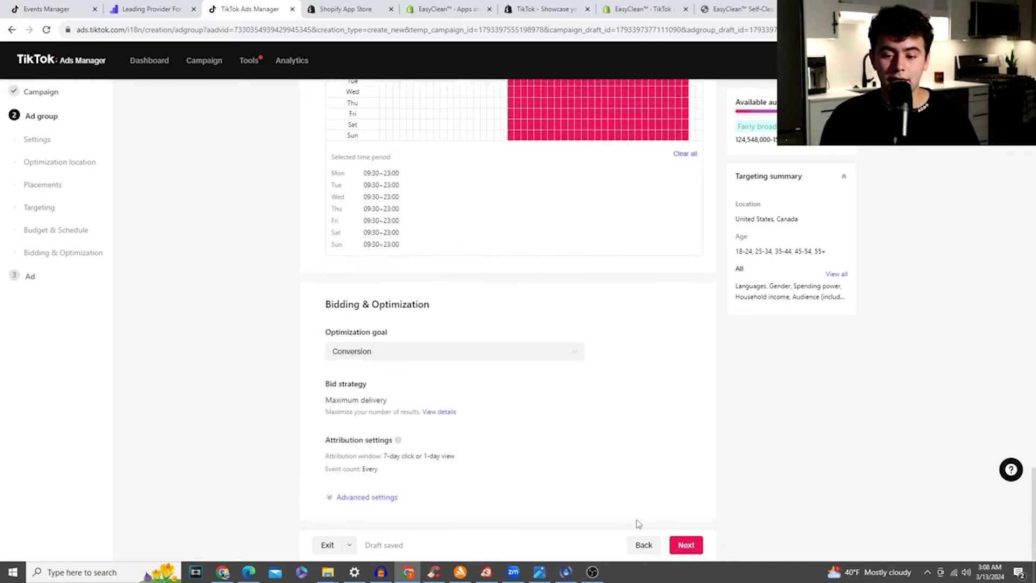
pyautogui.click(678, 546)
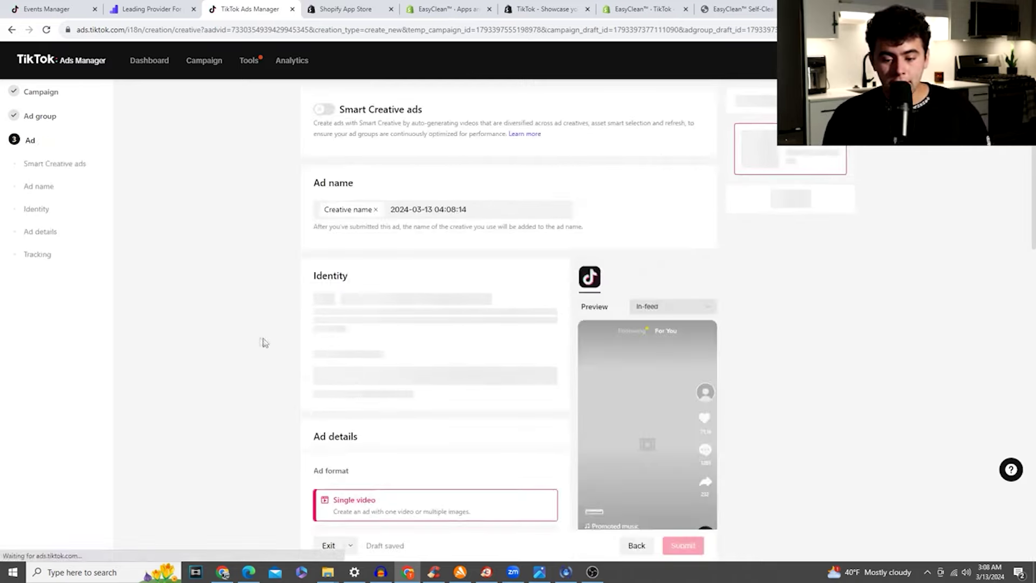
# Add all four hairbrush videos from the video library as single-video ads.
pyautogui.scroll(-2, 265, 335)
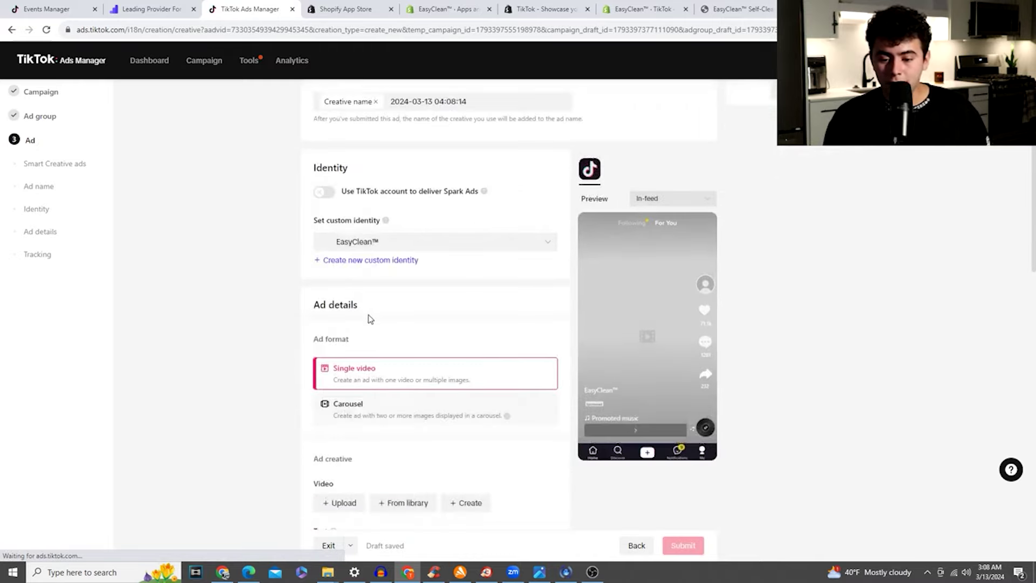
pyautogui.scroll(-2, 373, 334)
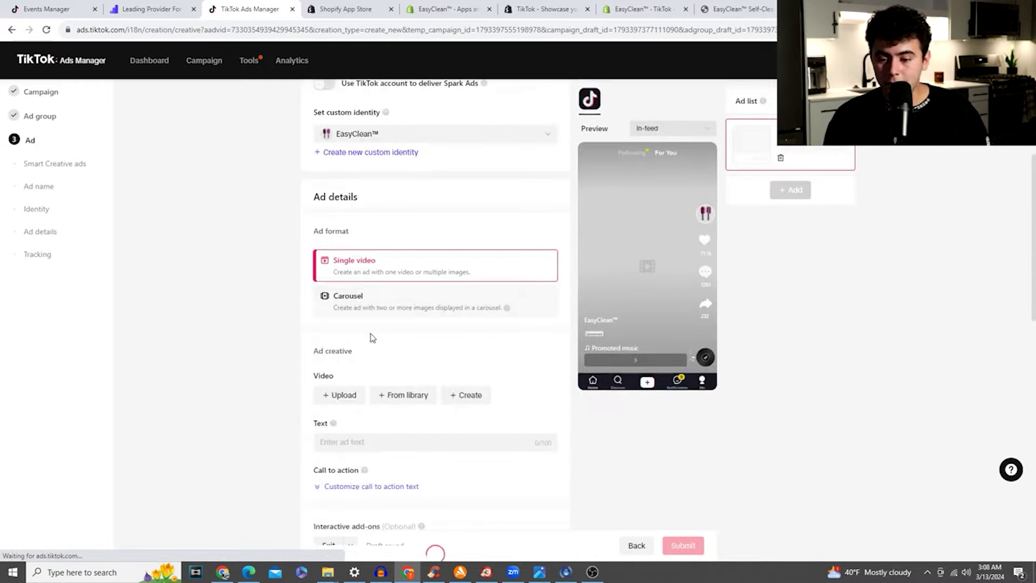
pyautogui.click(409, 396)
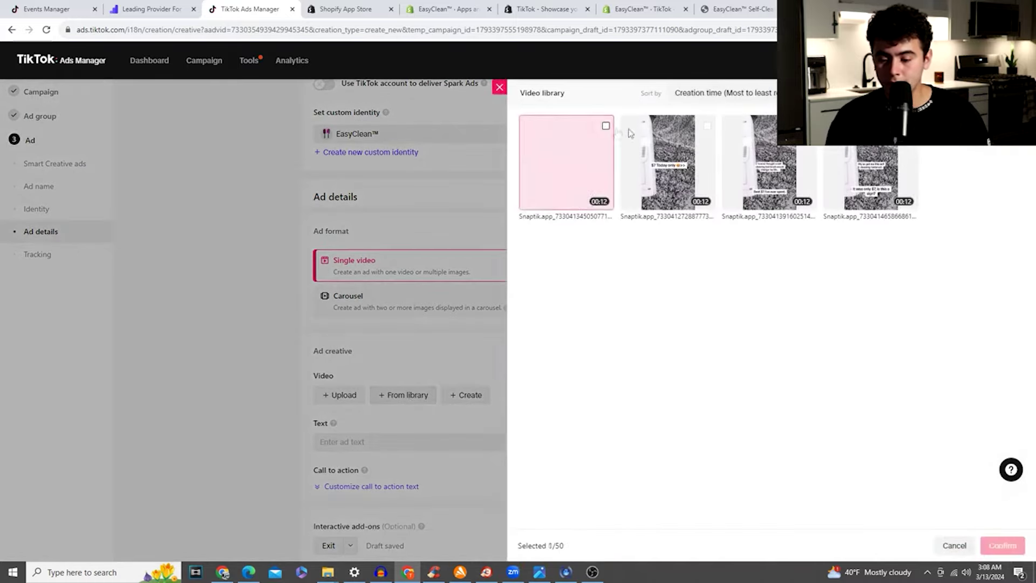
pyautogui.click(707, 126)
pyautogui.click(809, 126)
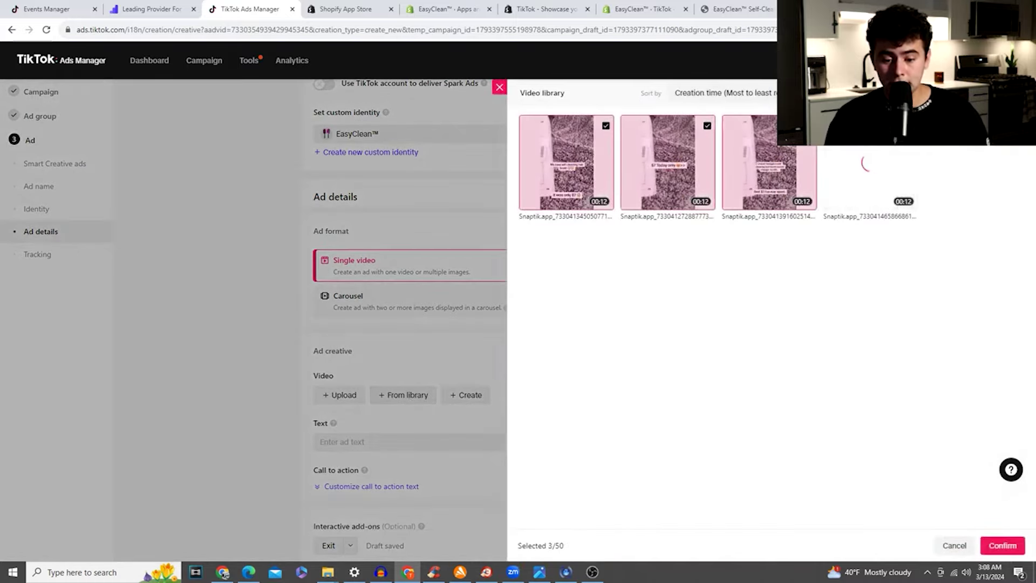
pyautogui.click(910, 126)
pyautogui.click(993, 542)
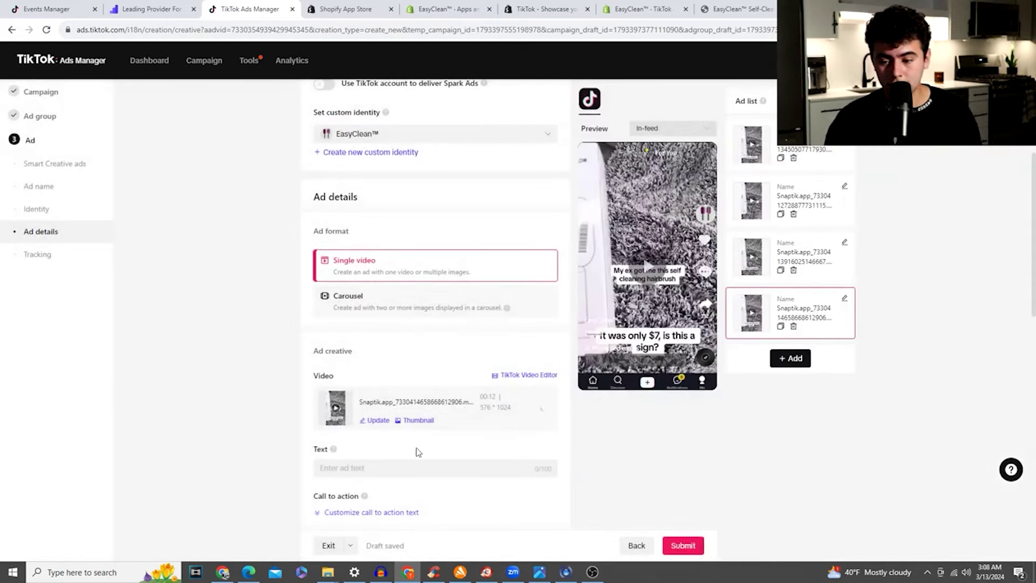
pyautogui.scroll(-2, 416, 452)
pyautogui.click(362, 359)
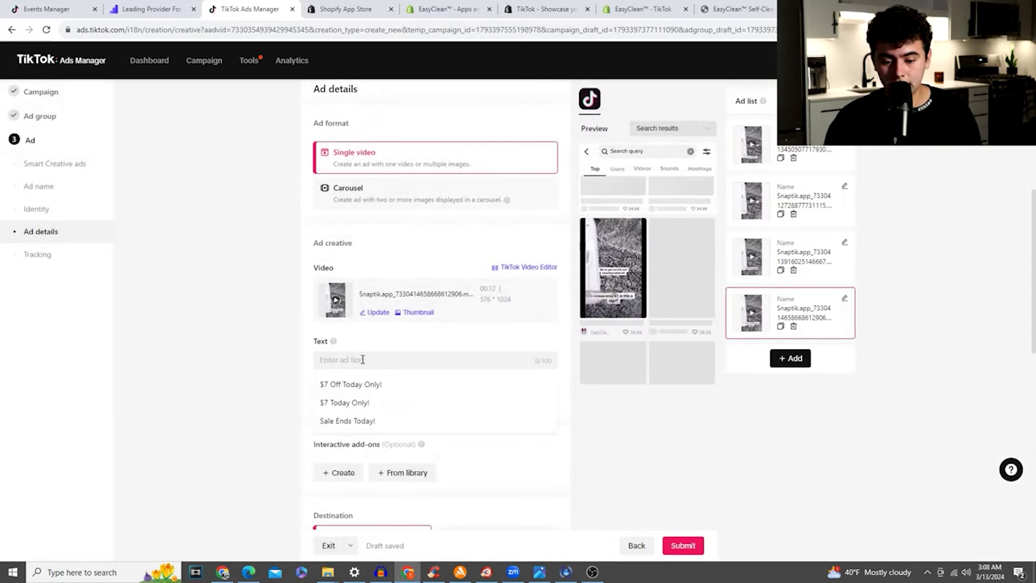
pyautogui.click(373, 385)
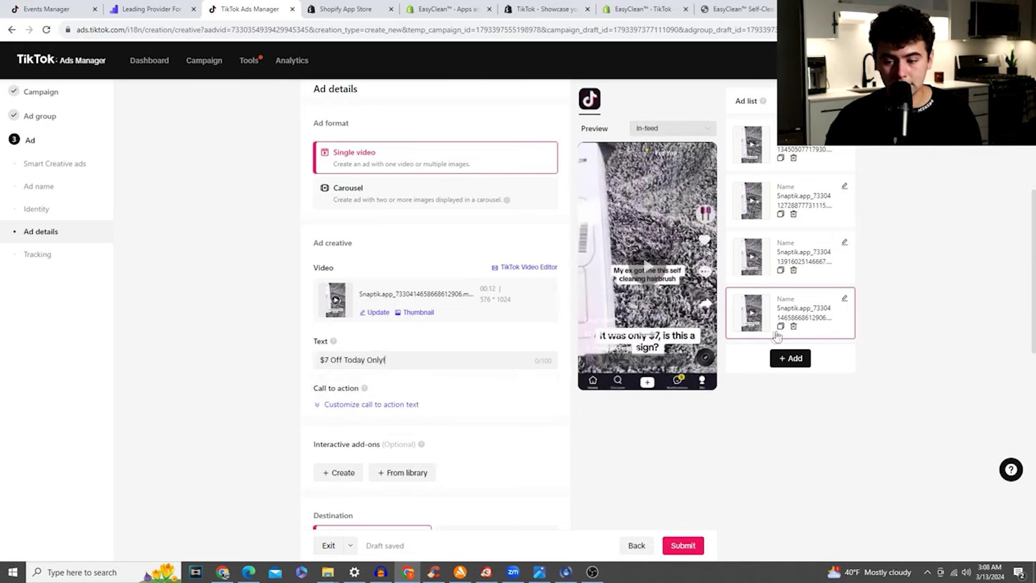
# Set the ad text of the three remaining video ads to the suggestion "$7 Off Today Only!".
pyautogui.click(780, 259)
pyautogui.click(405, 361)
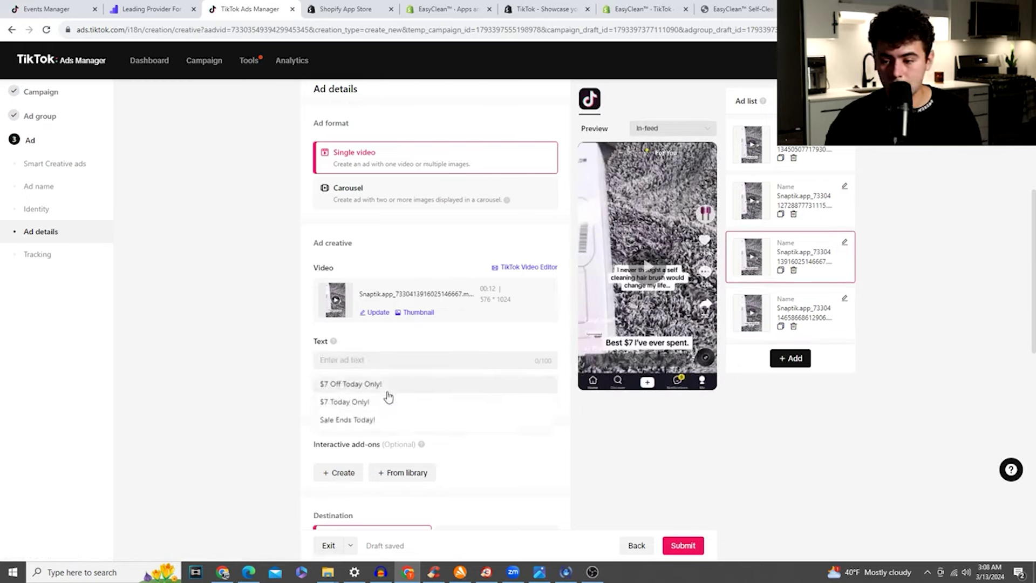
pyautogui.click(399, 385)
pyautogui.click(794, 200)
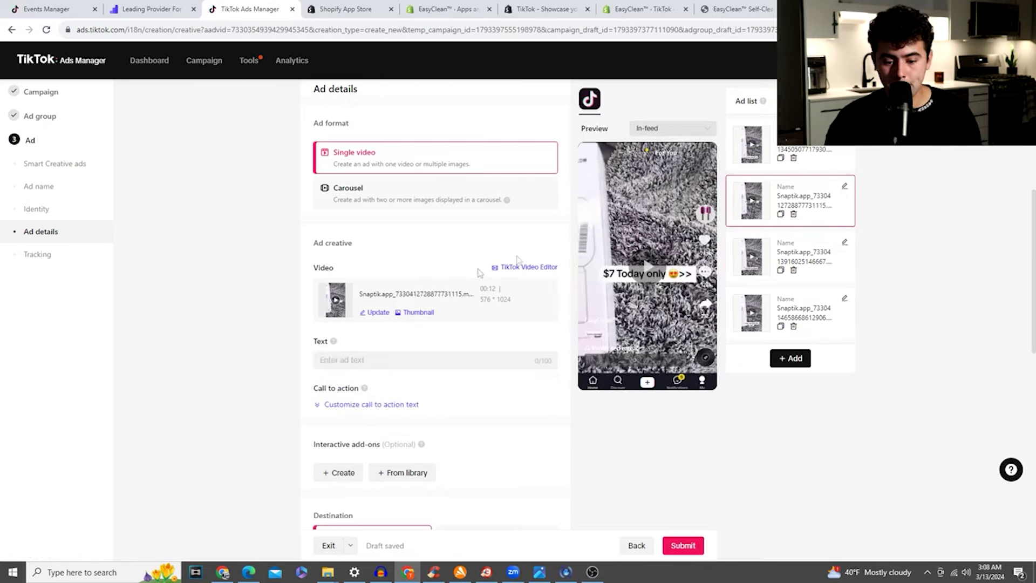
pyautogui.click(418, 363)
pyautogui.click(375, 384)
pyautogui.click(810, 159)
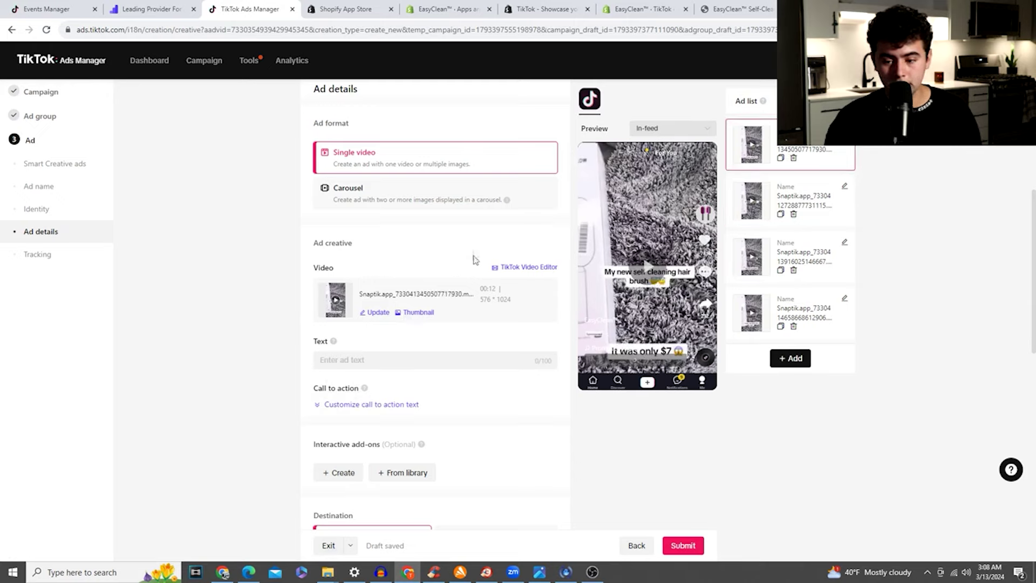
pyautogui.click(419, 360)
pyautogui.click(386, 384)
# Set the website destination URL of the first two ads to the suggested EasyClean product page on e6fc03-2.myshopify.com.
pyautogui.scroll(-5, 376, 339)
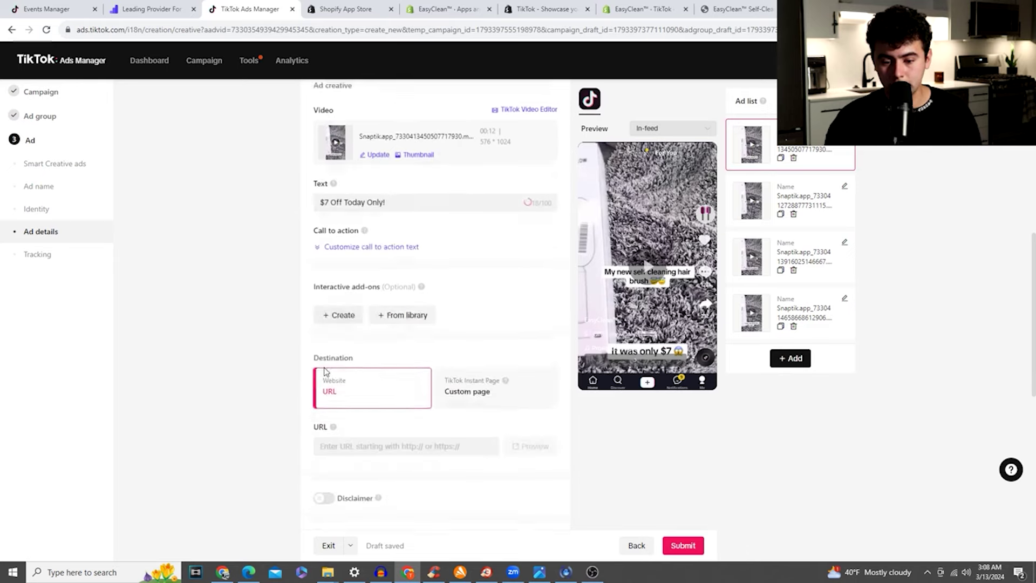
pyautogui.click(376, 335)
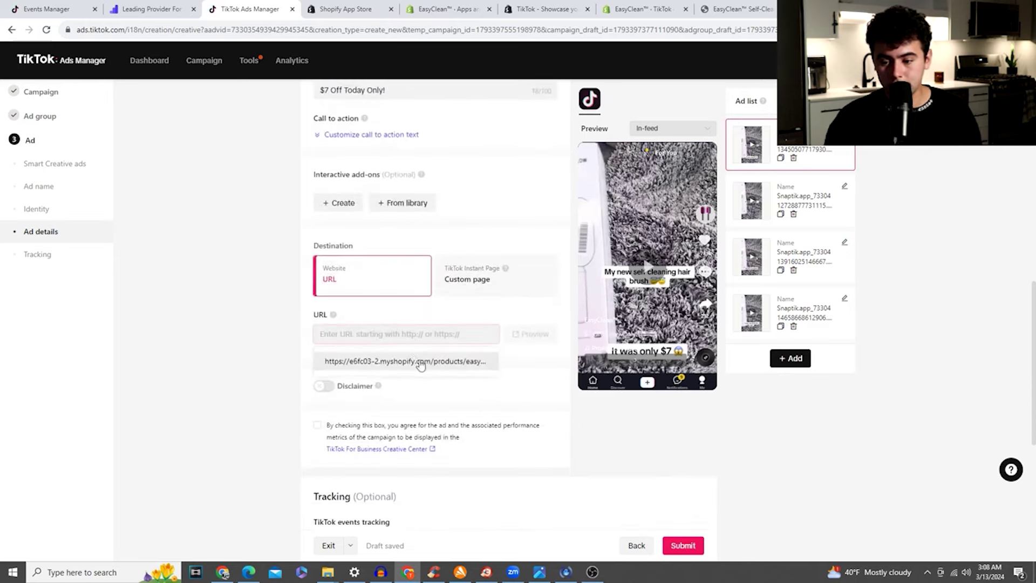
pyautogui.click(417, 360)
pyautogui.click(786, 223)
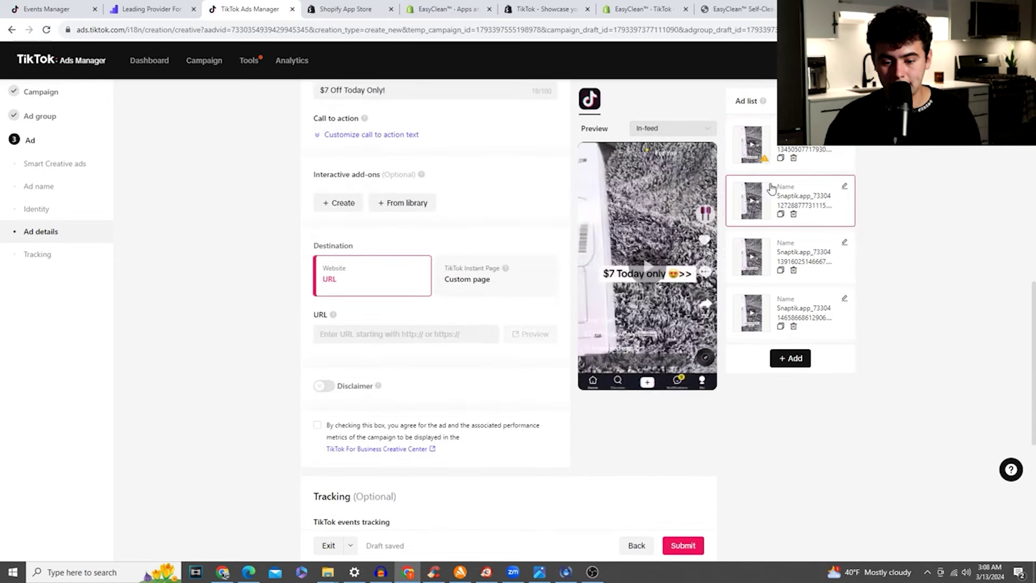
pyautogui.click(378, 335)
pyautogui.click(366, 359)
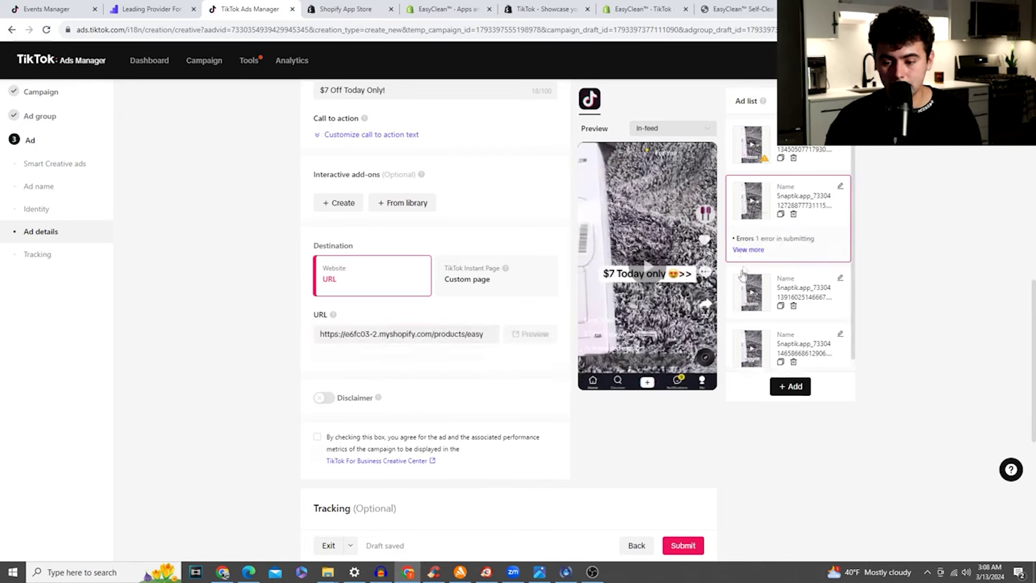
# Set the suggested EasyClean product page as the URL of the third and fourth ads, and submit all ads despite the flagged issues.
pyautogui.click(750, 291)
pyautogui.click(432, 336)
pyautogui.click(434, 360)
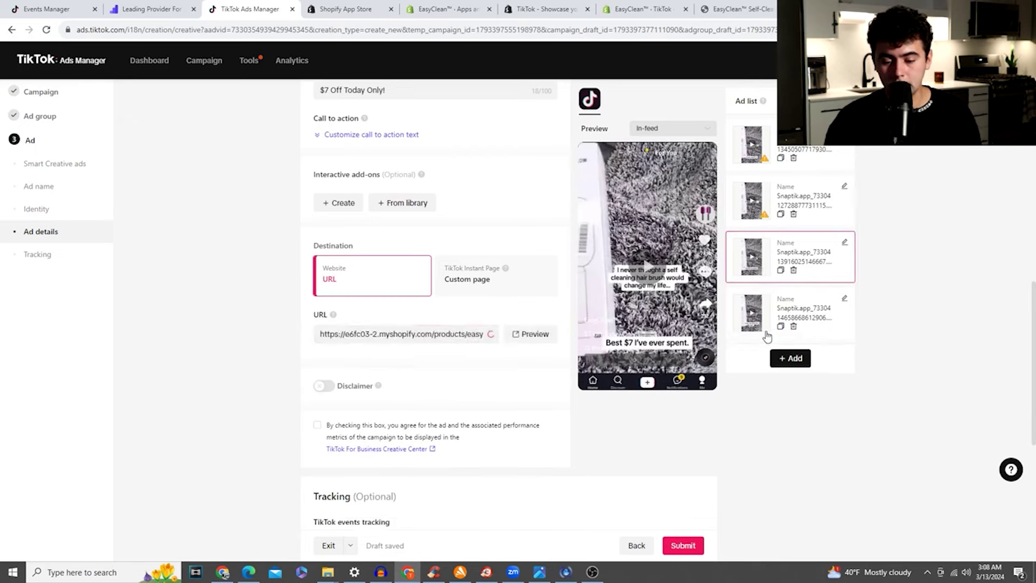
pyautogui.click(761, 345)
pyautogui.click(400, 338)
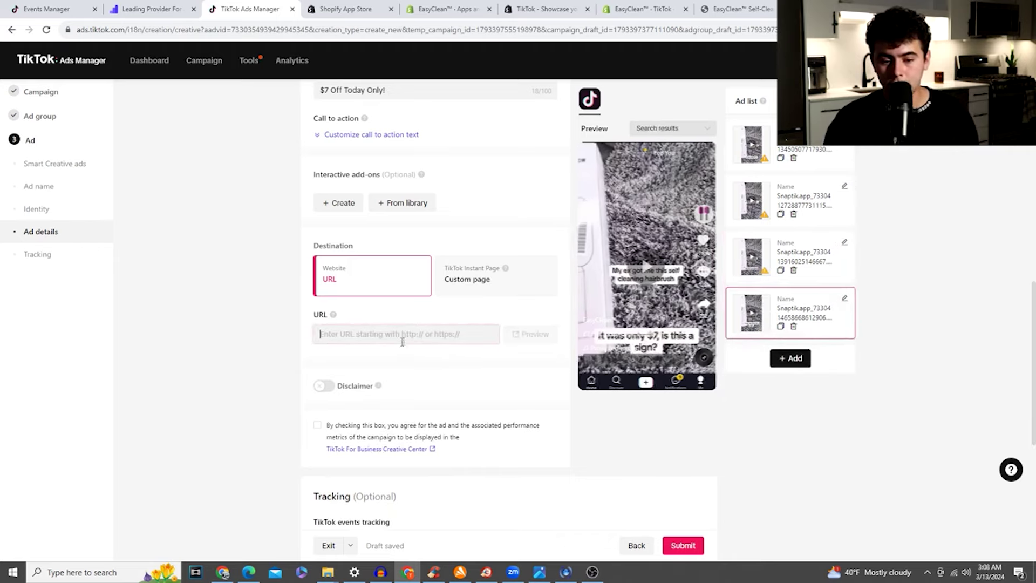
pyautogui.click(388, 370)
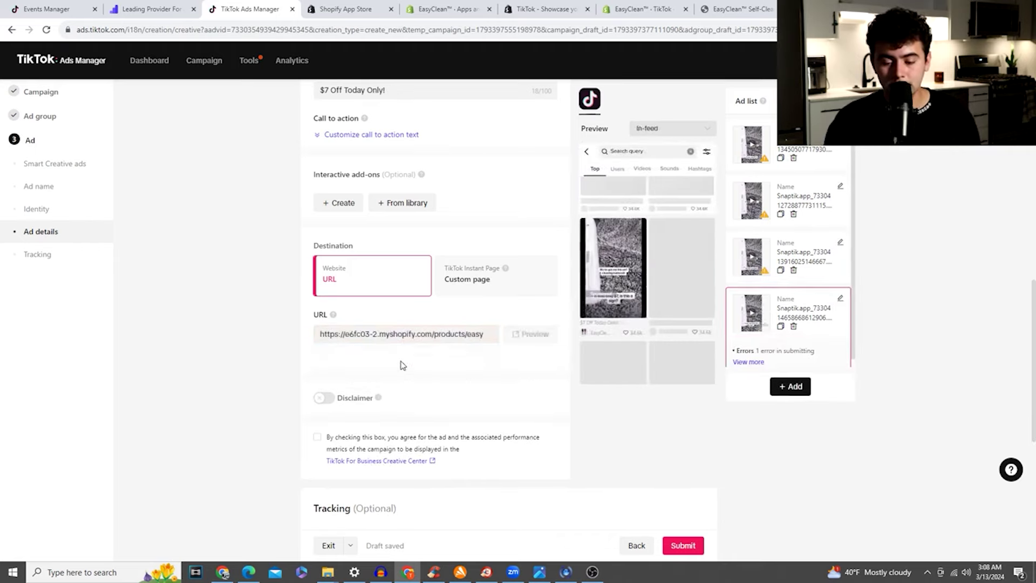
pyautogui.click(681, 553)
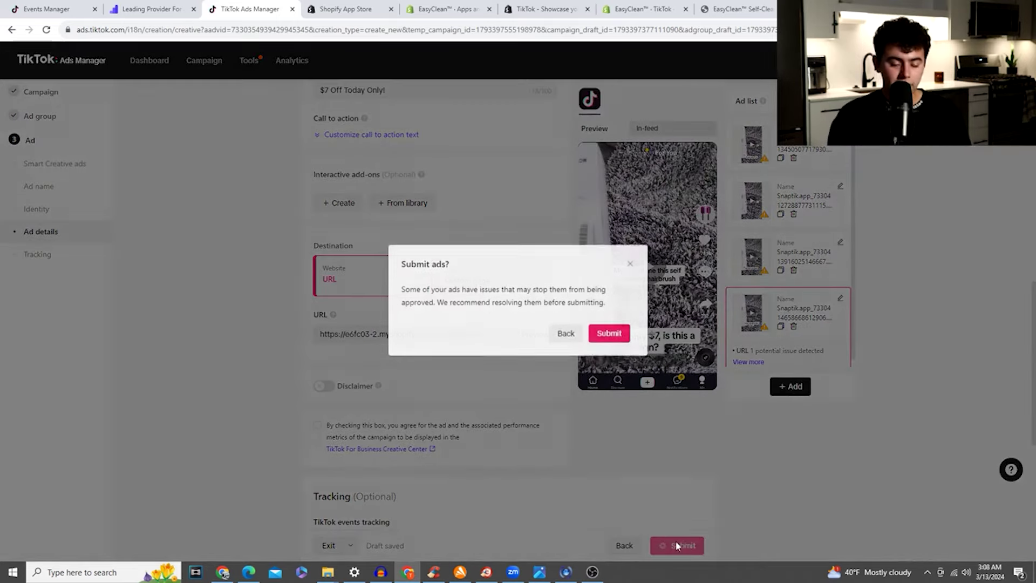
pyautogui.click(609, 335)
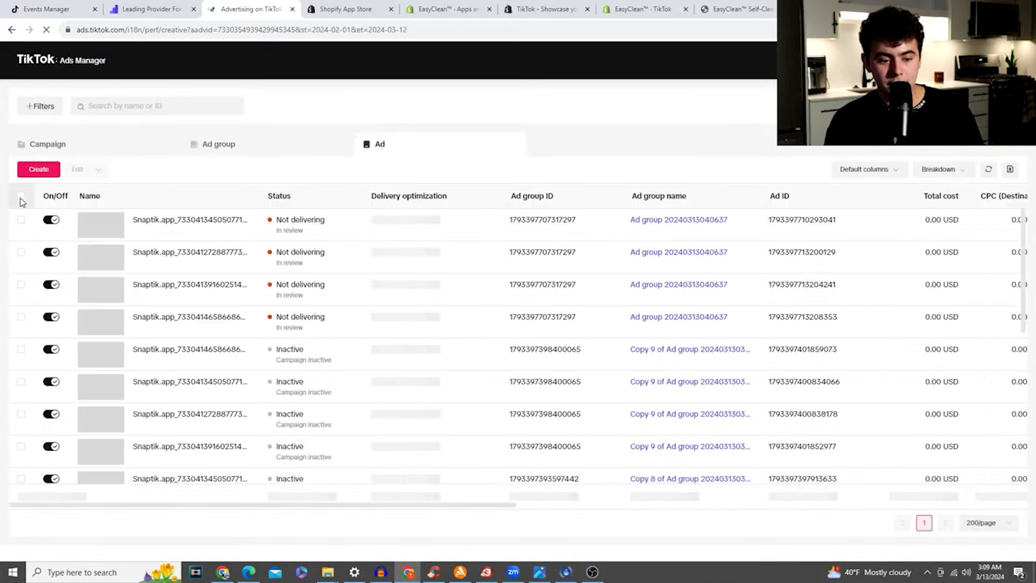
# Find the new ad group in the big cbo surfing campaign and copy it nine times.
pyautogui.click(103, 145)
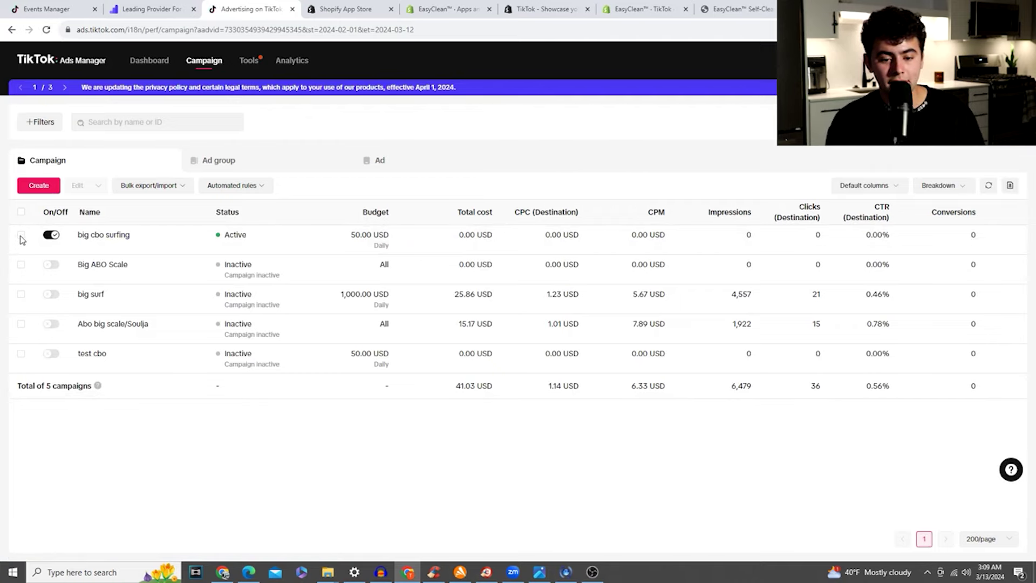
pyautogui.click(237, 167)
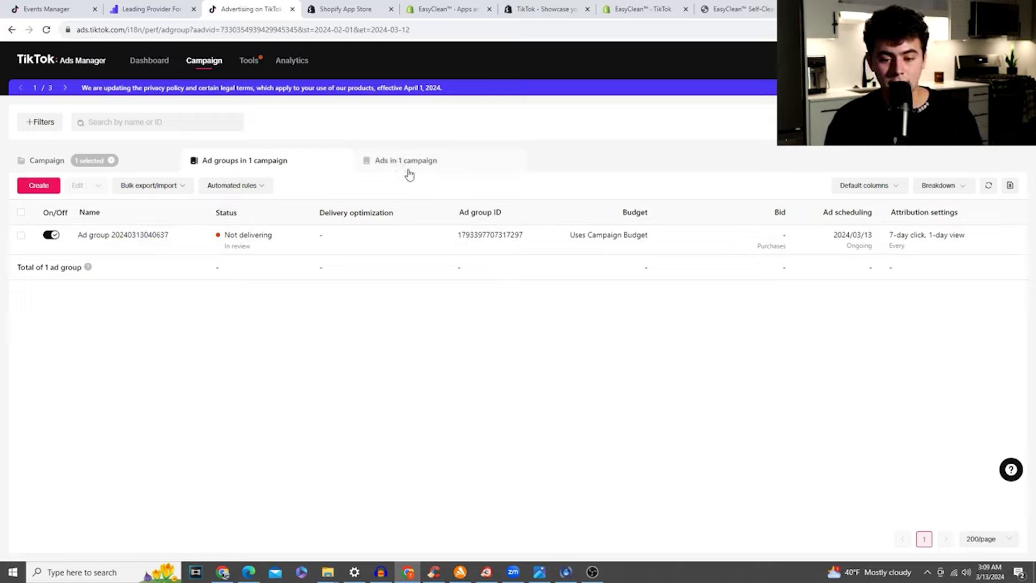
pyautogui.moveTo(157, 250)
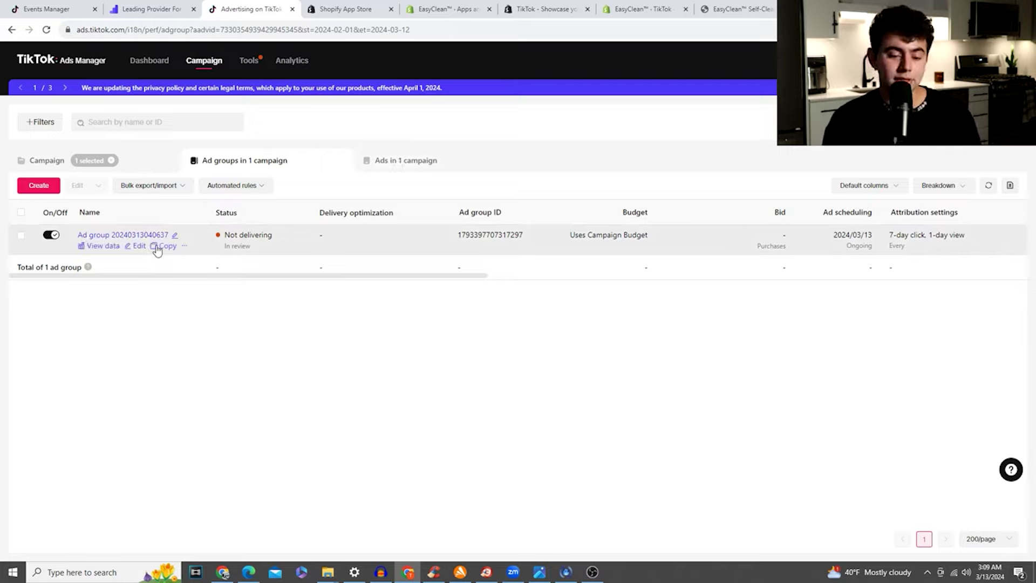
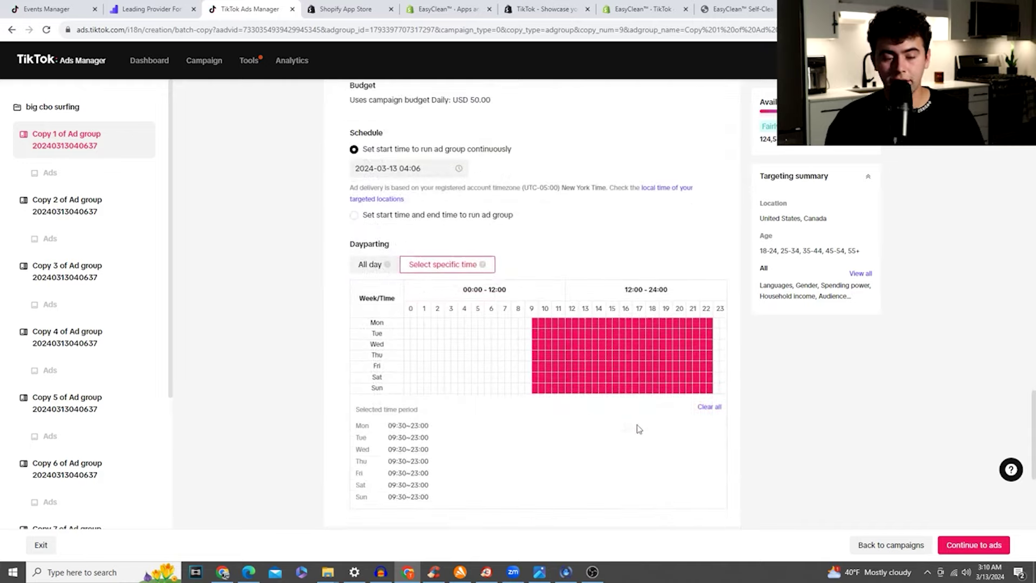
# Check the dayparting and bidding settings of the copied ad groups, continue to their ads and publish the copies.
pyautogui.scroll(-4, 781, 455)
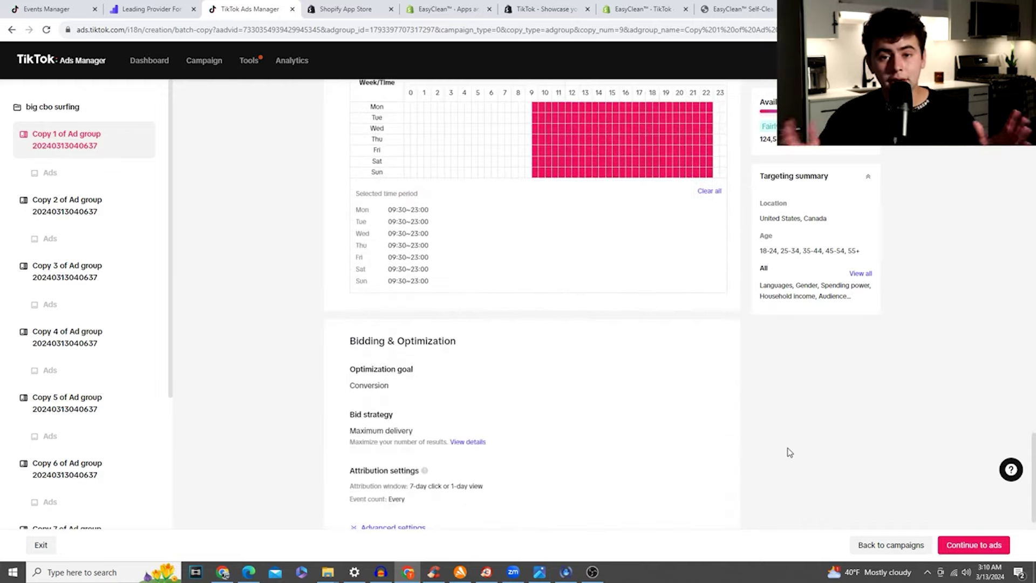
pyautogui.scroll(3, 791, 451)
pyautogui.scroll(-4, 804, 458)
pyautogui.click(998, 548)
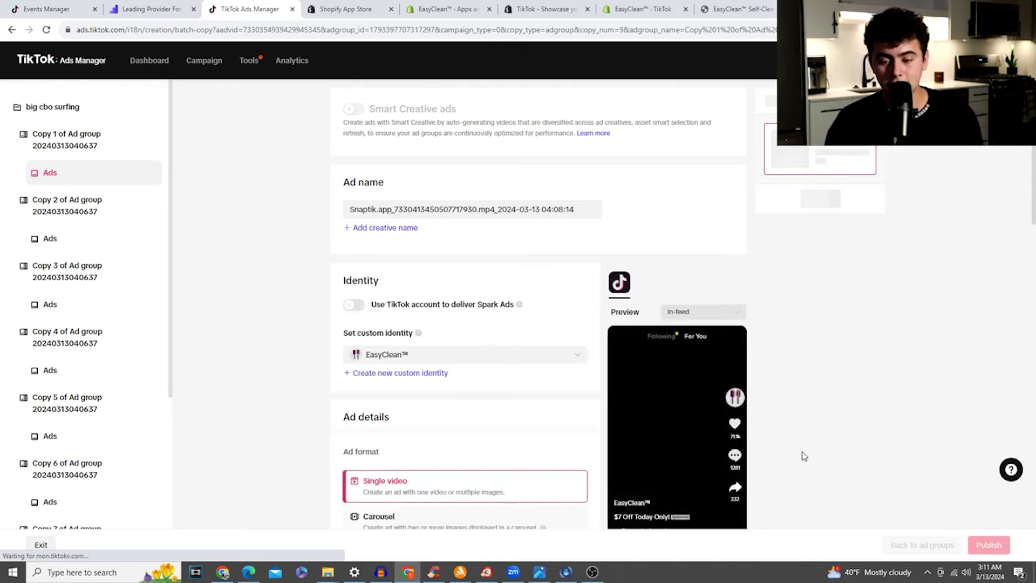
pyautogui.scroll(-5, 802, 456)
pyautogui.scroll(-2, 875, 488)
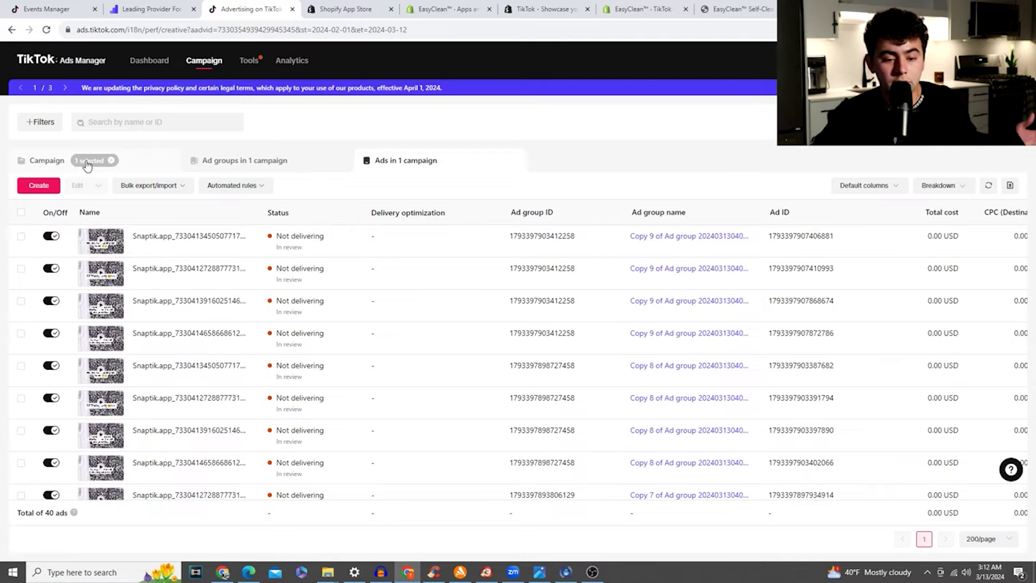
# Return from the ads to the campaign list and set the daily budget of the big cbo surfing campaign to 1000 USD.
pyautogui.click(229, 162)
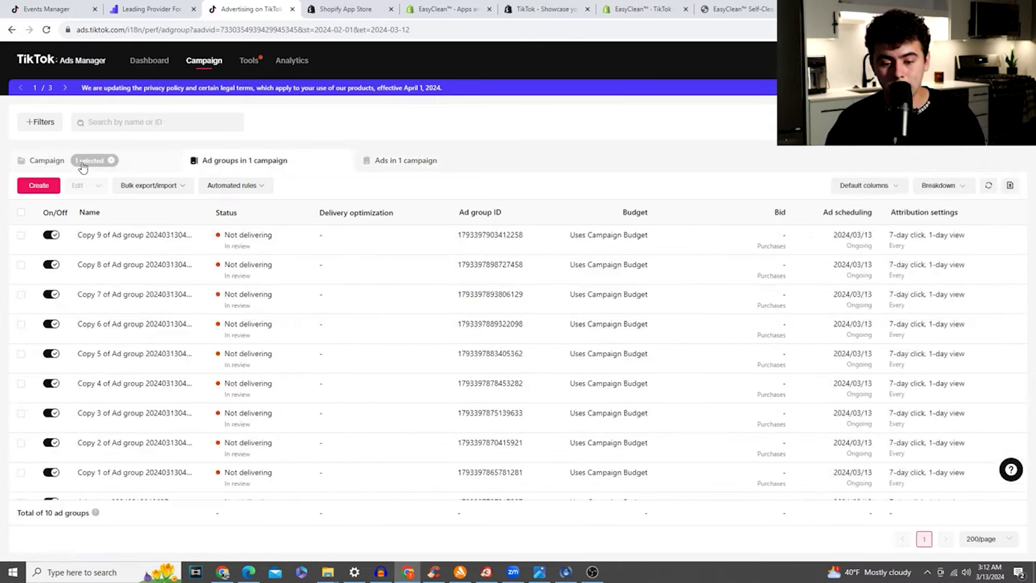
pyautogui.click(82, 166)
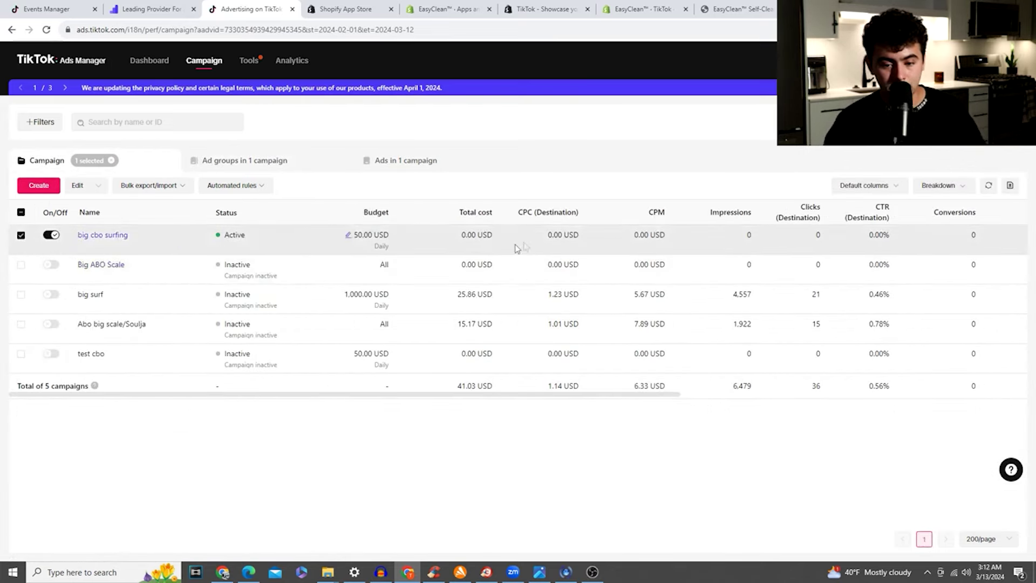
pyautogui.click(349, 238)
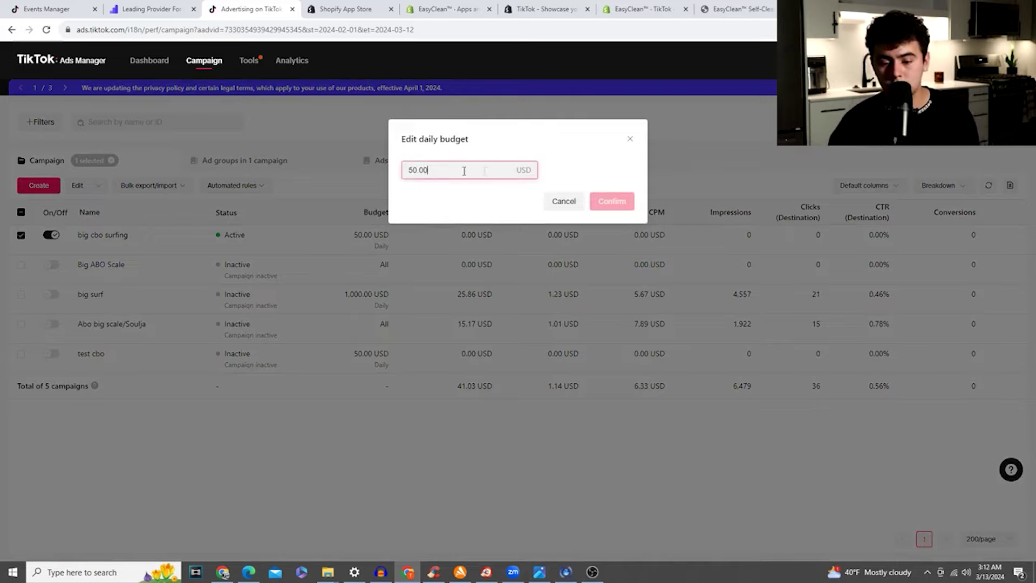
pyautogui.press('Escape')
pyautogui.click(348, 236)
pyautogui.doubleClick(442, 169)
pyautogui.write('1000')
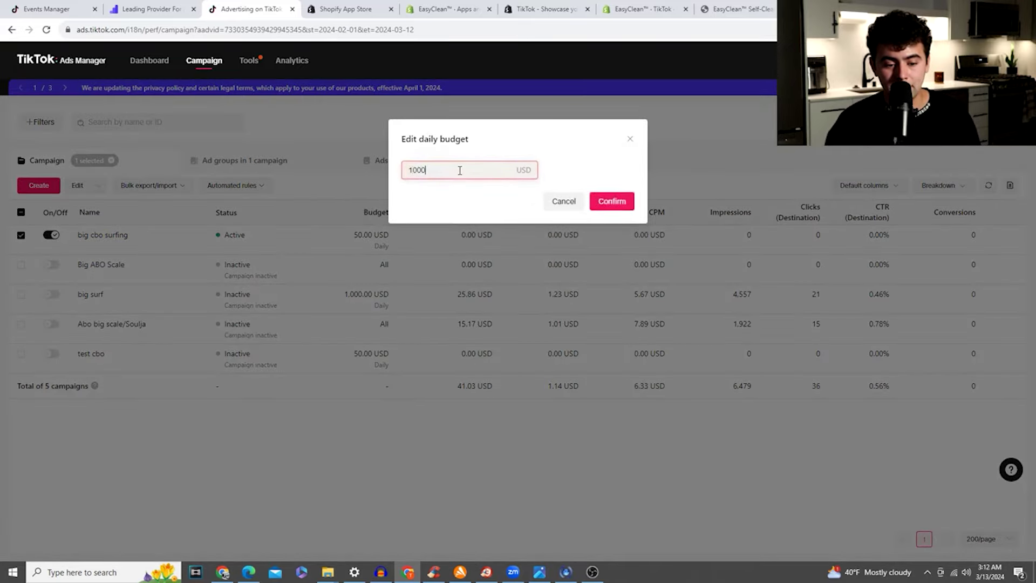
pyautogui.click(609, 206)
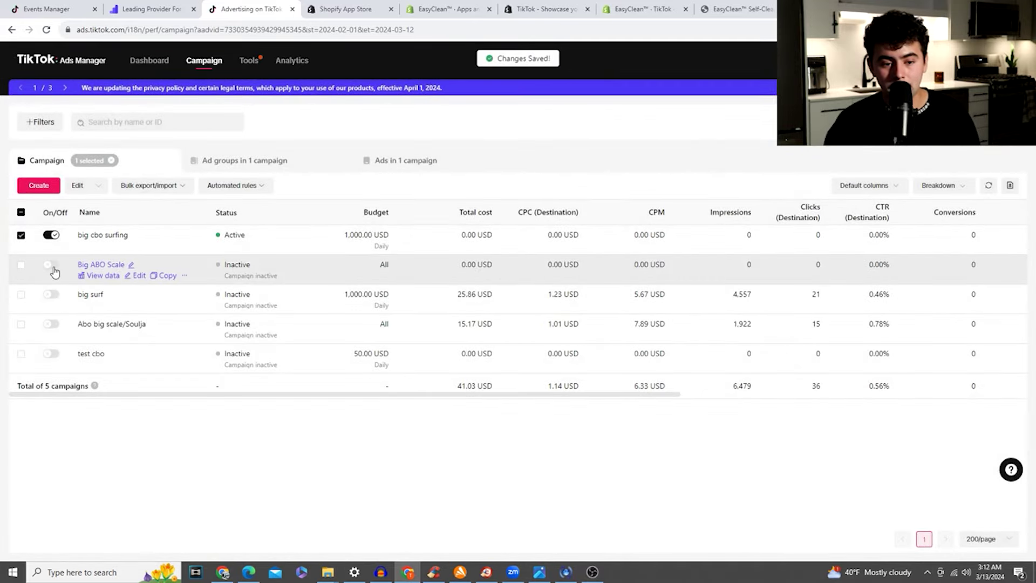
pyautogui.click(51, 264)
pyautogui.click(168, 276)
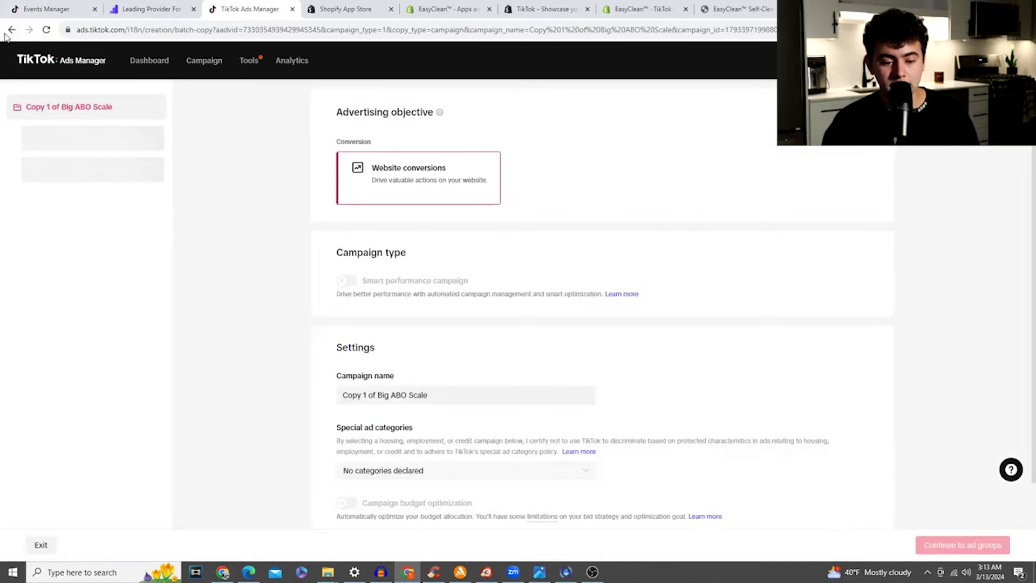
pyautogui.click(10, 32)
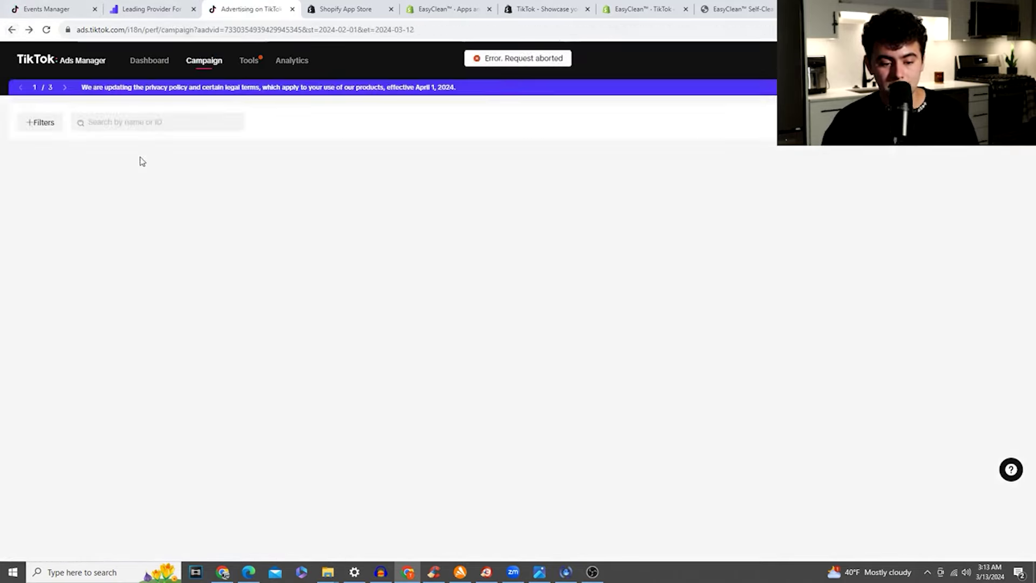